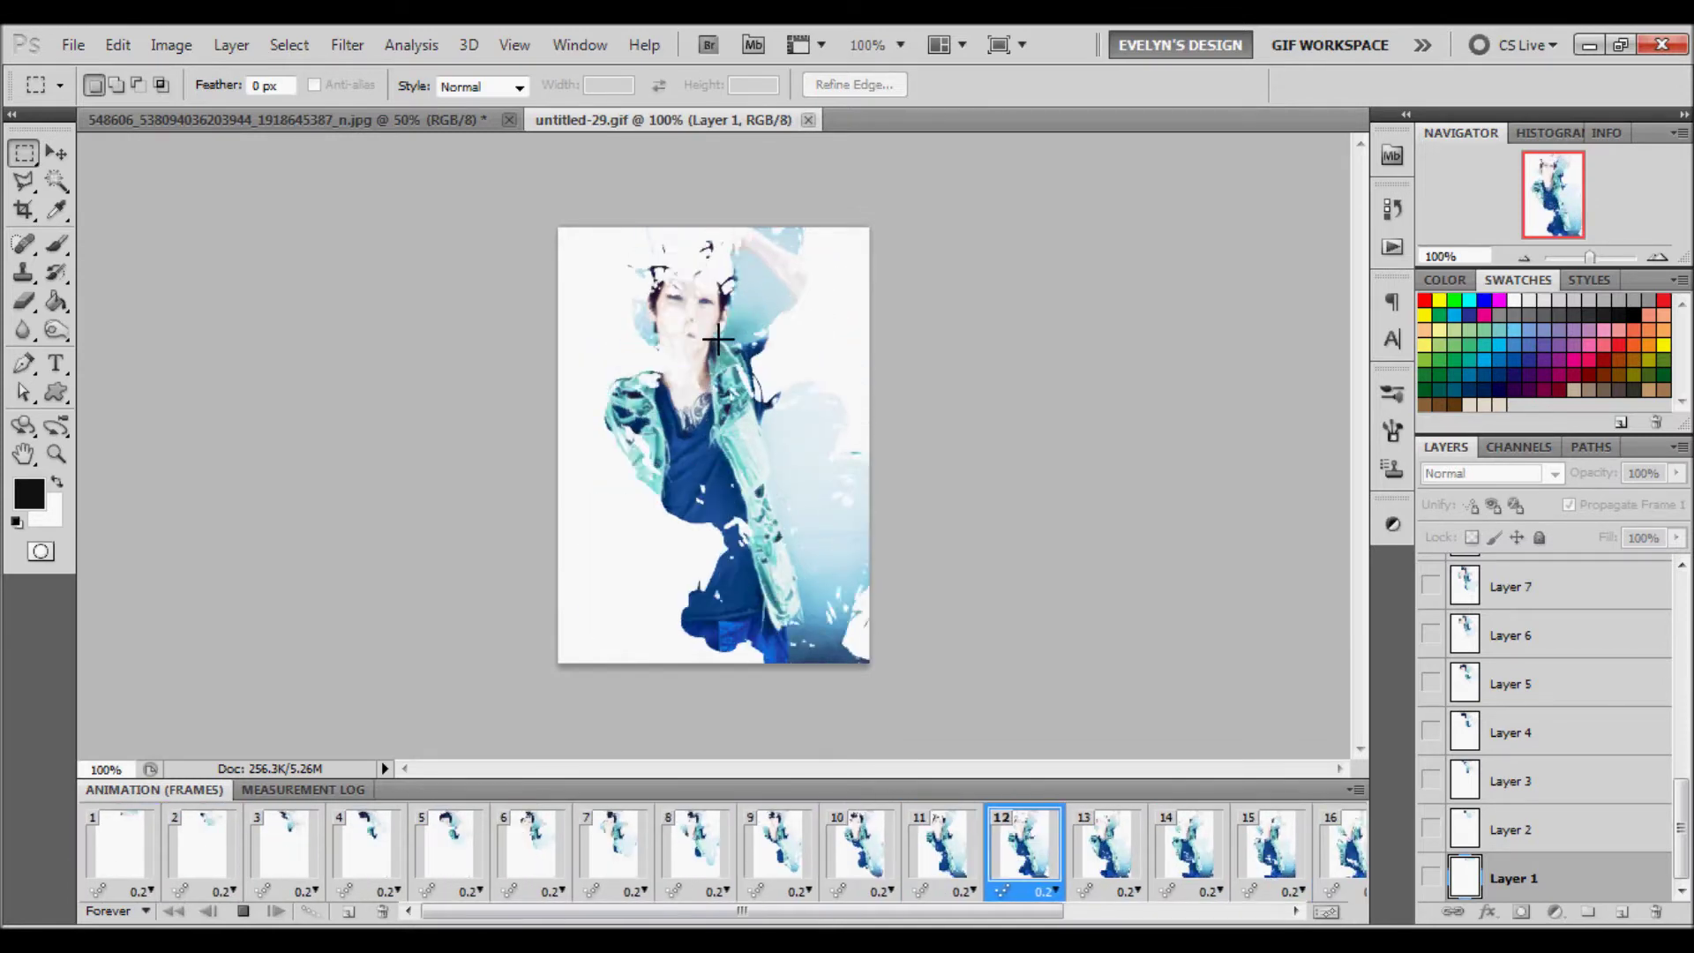
# Close untitled-29.gif without saving its changes.
pyautogui.click(808, 121)
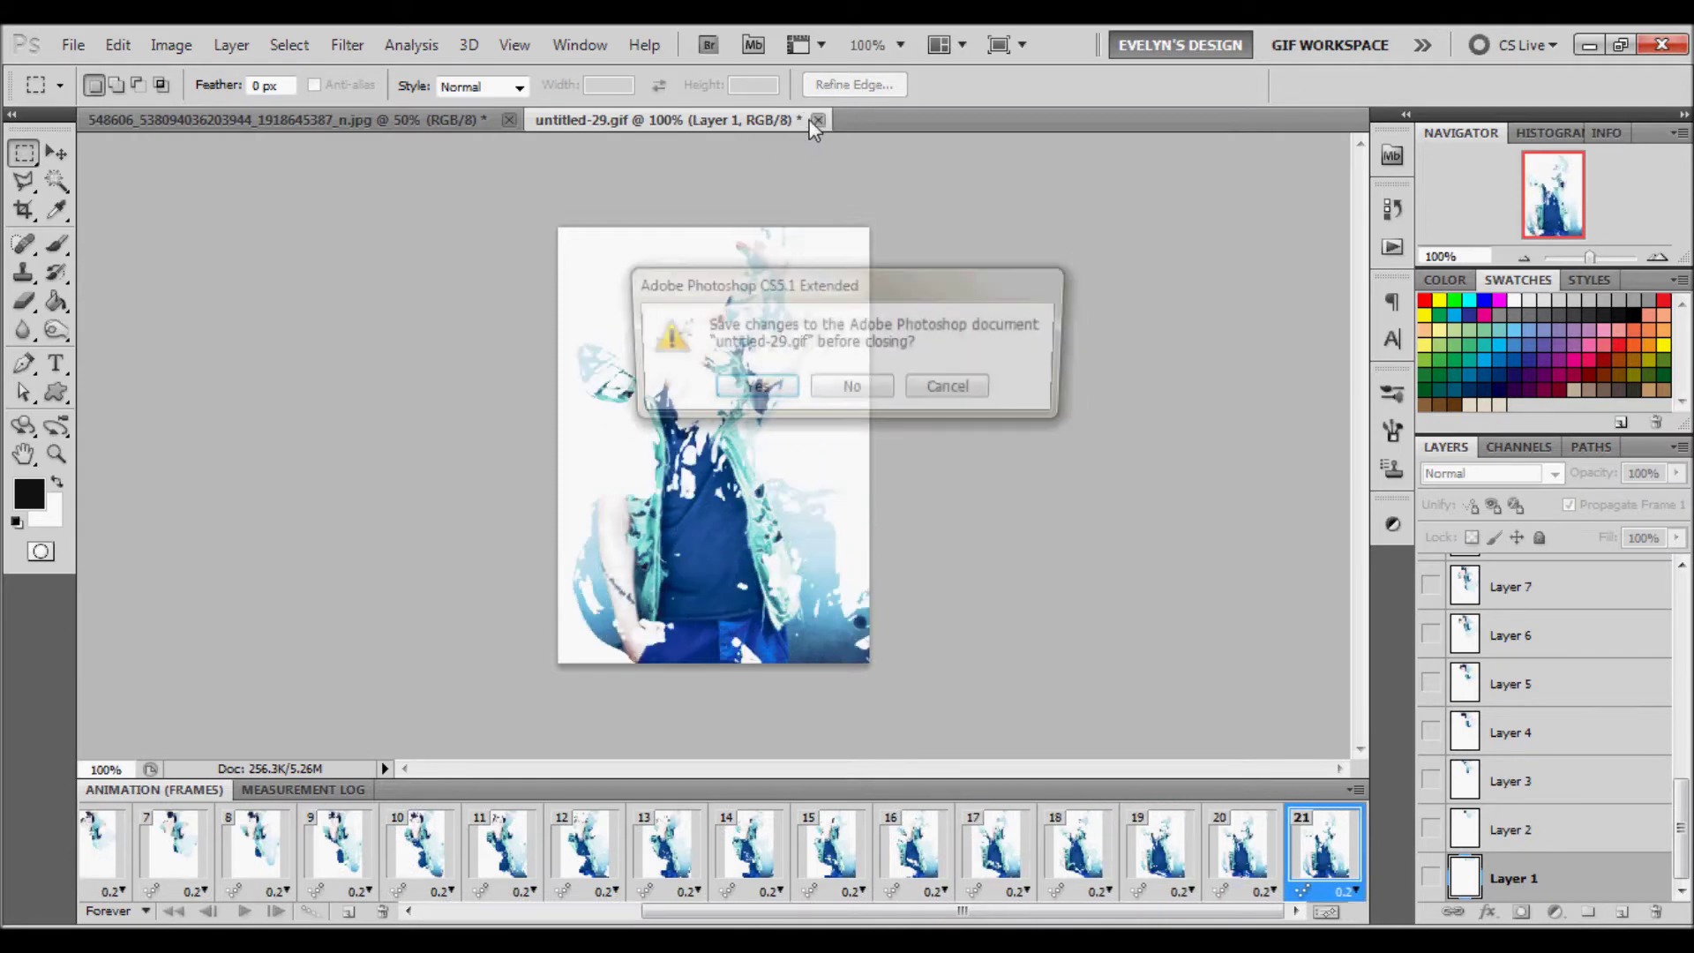
pyautogui.click(854, 387)
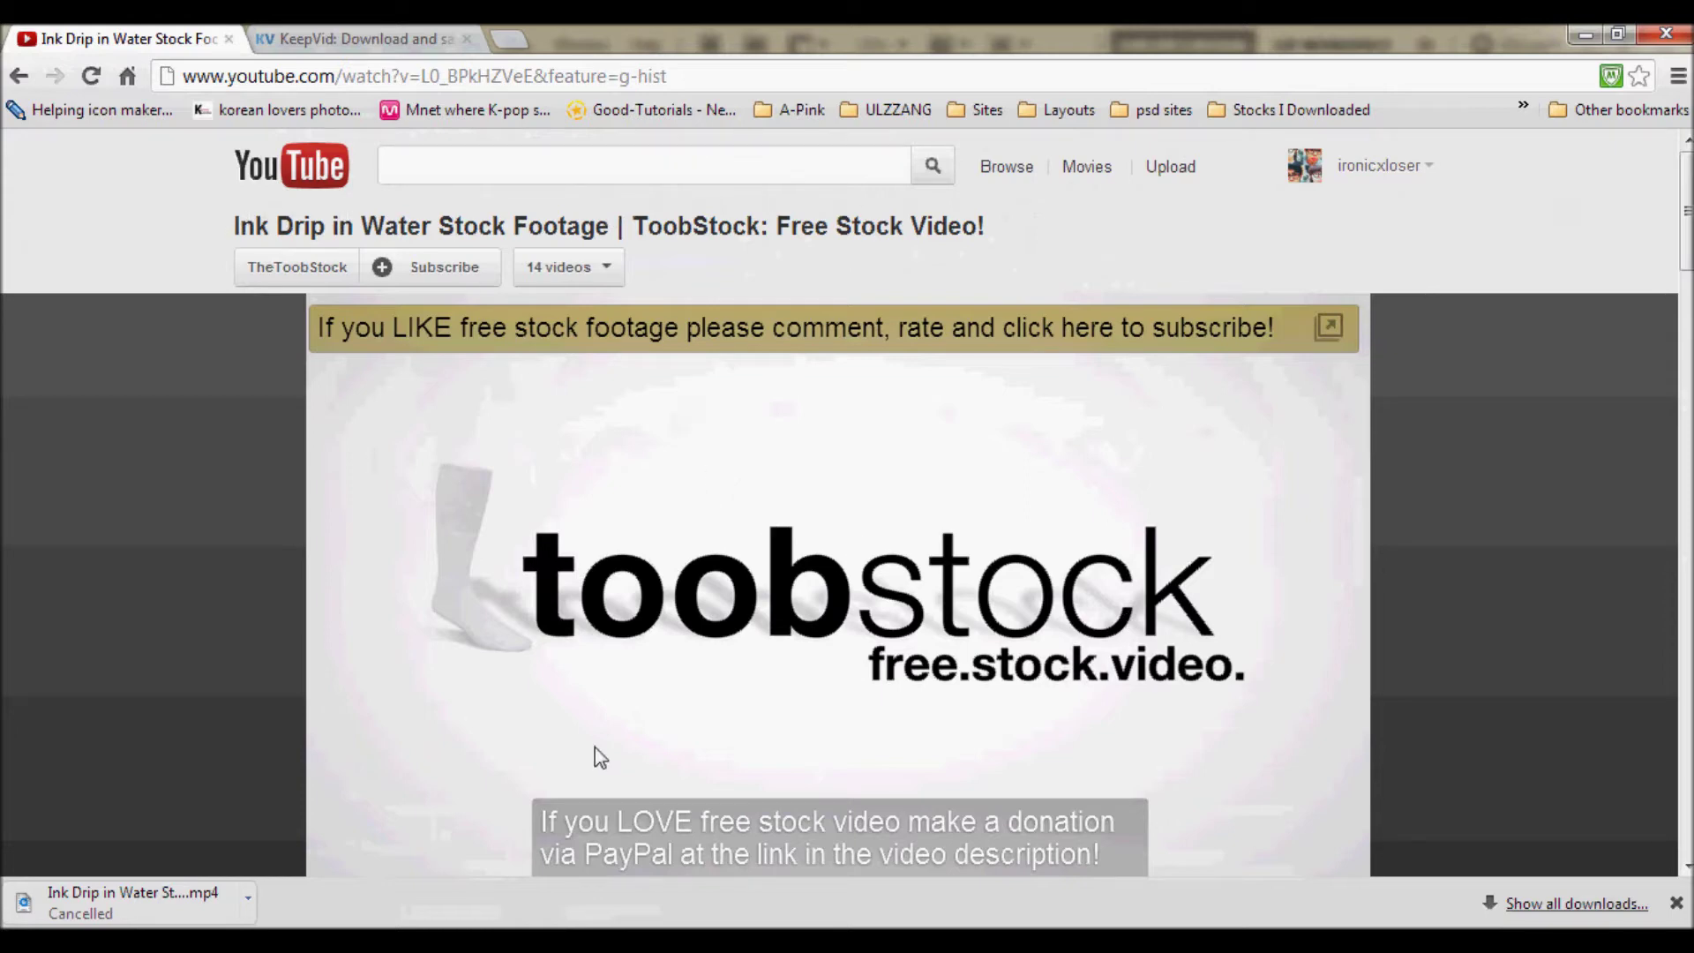
# In the browser, copy the YouTube address of the Ink Drip in Water Stock Footage video.
pyautogui.moveTo(538, 76); pyautogui.dragTo(91, 89)
pyautogui.hotkey('ctrl', 'c')
pyautogui.rightClick(468, 80)
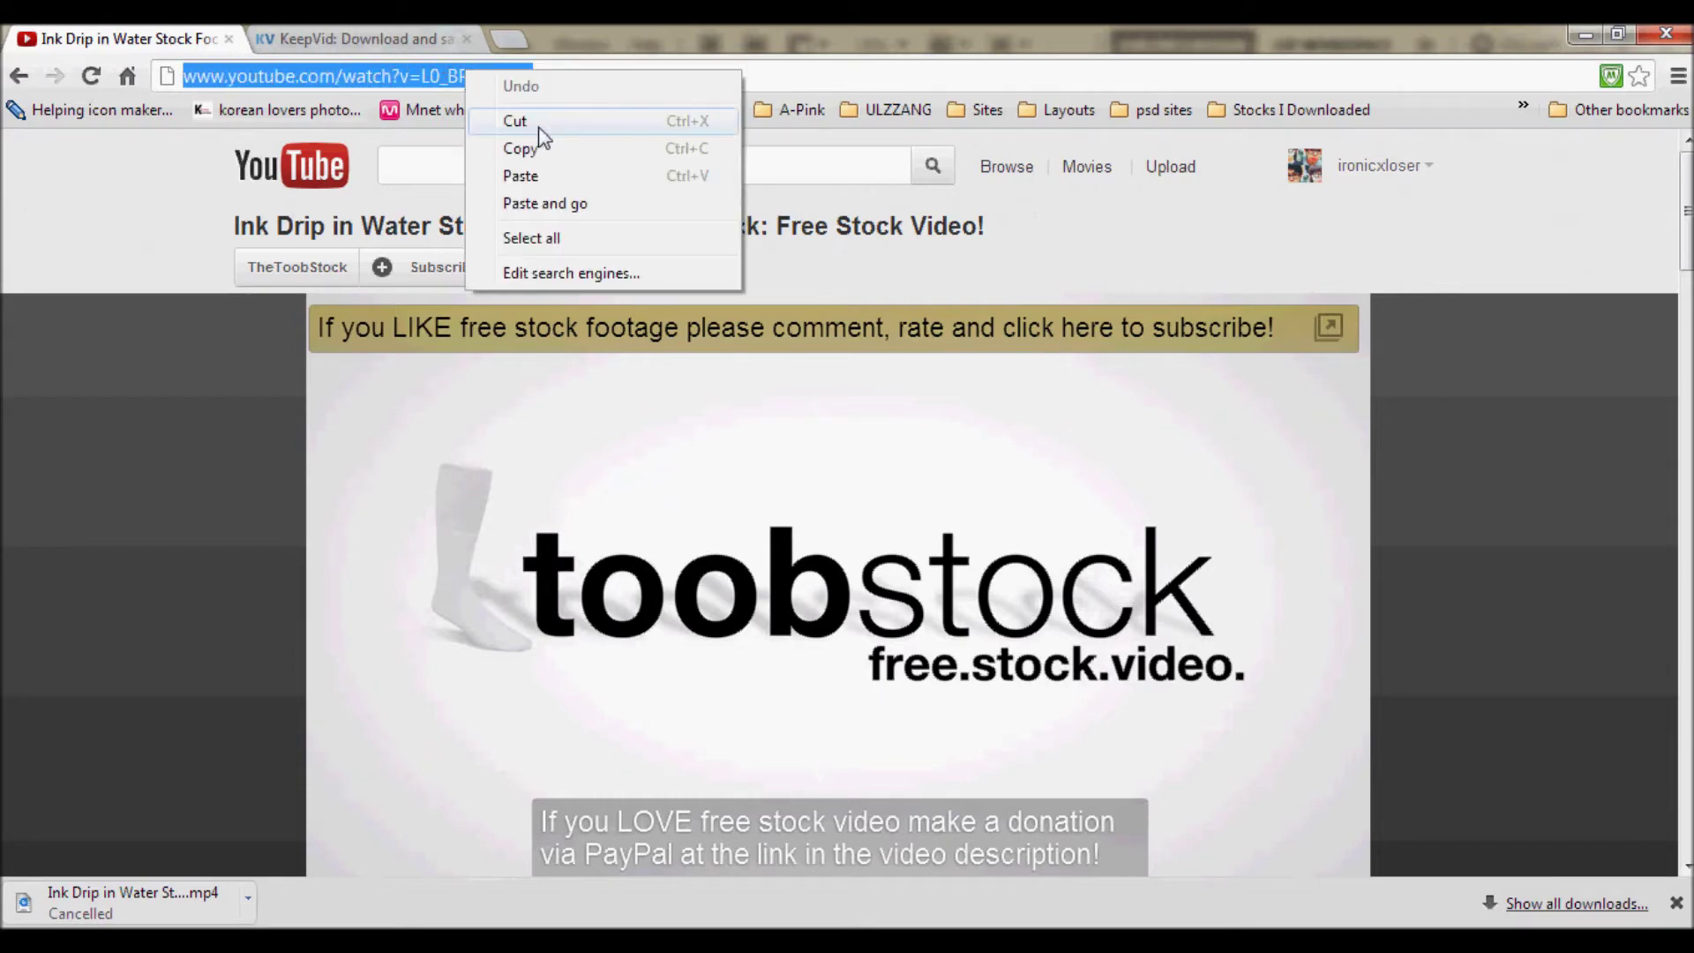
pyautogui.click(538, 145)
# Submit the copied video address on the KeepVid page and allow its Java downloader to run.
pyautogui.click(428, 39)
pyautogui.click(531, 257)
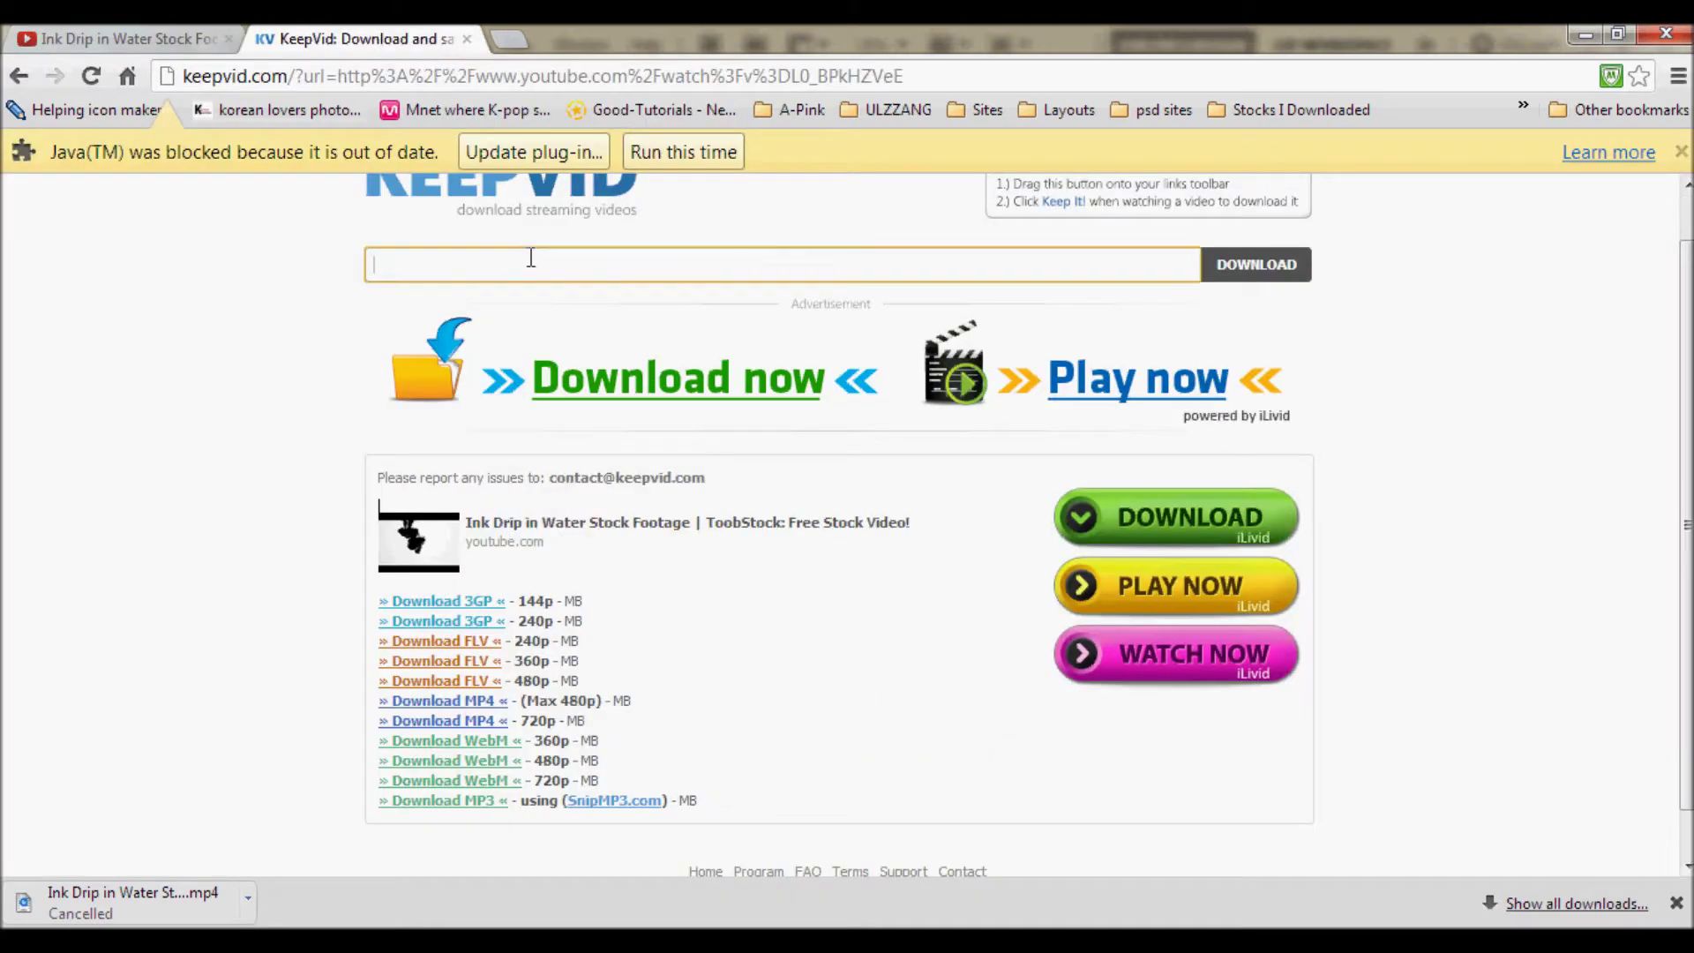
pyautogui.rightClick(551, 258)
pyautogui.click(584, 386)
pyautogui.click(1297, 258)
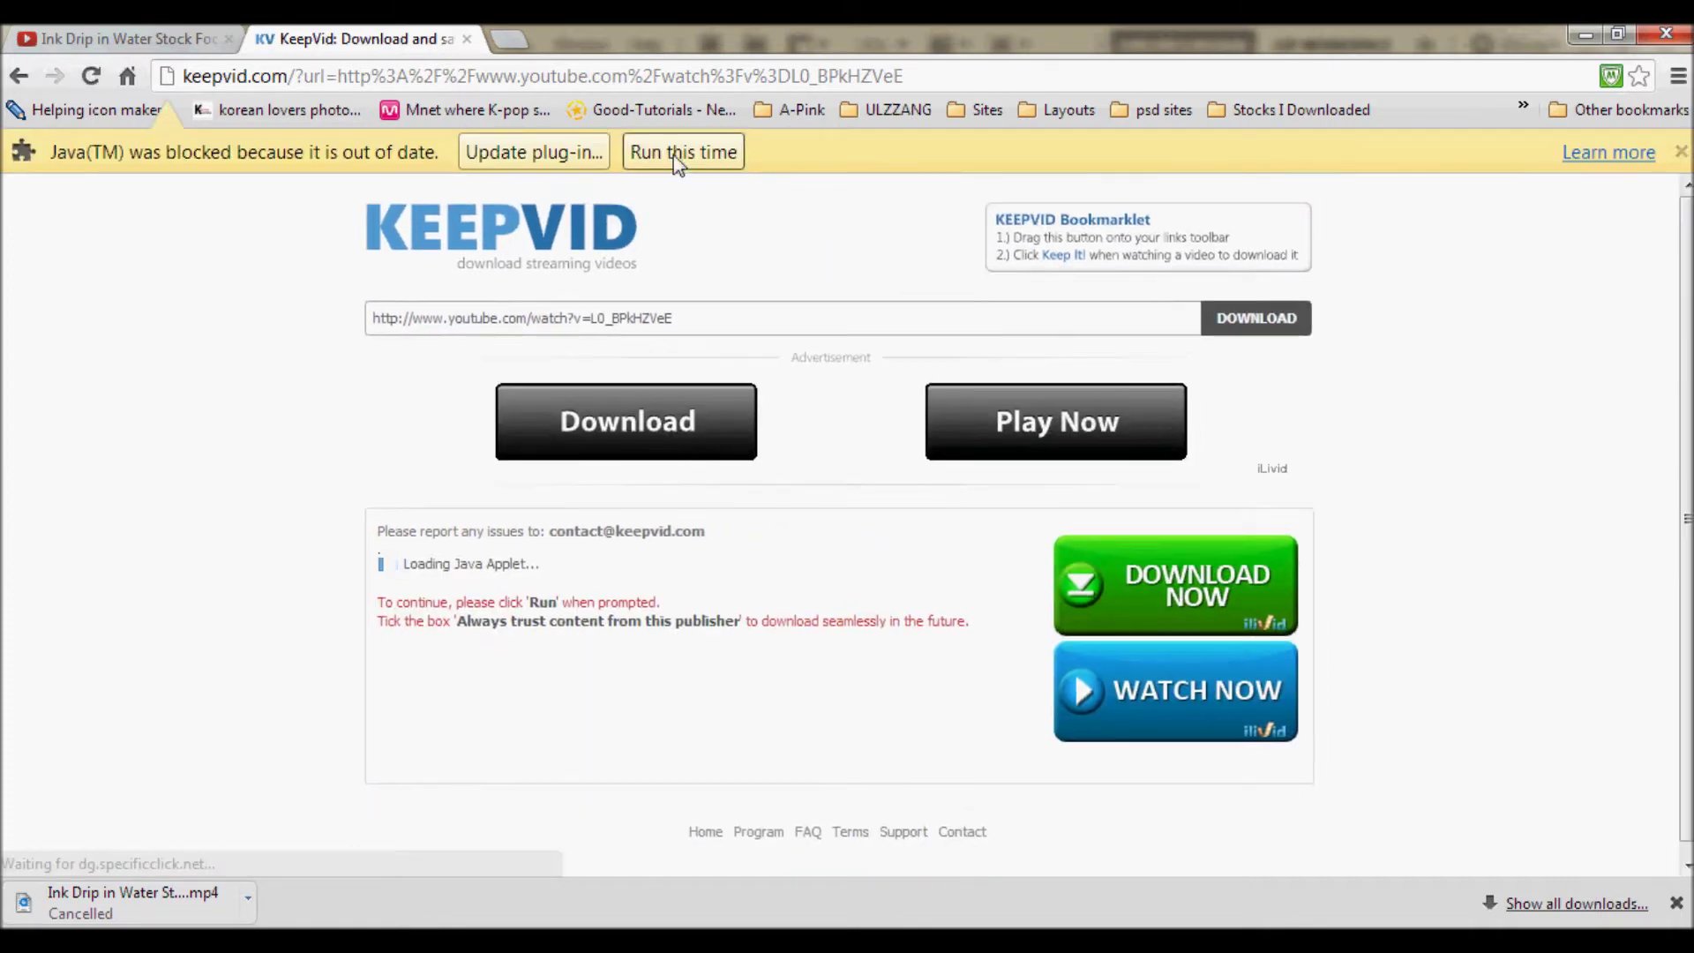
pyautogui.click(669, 164)
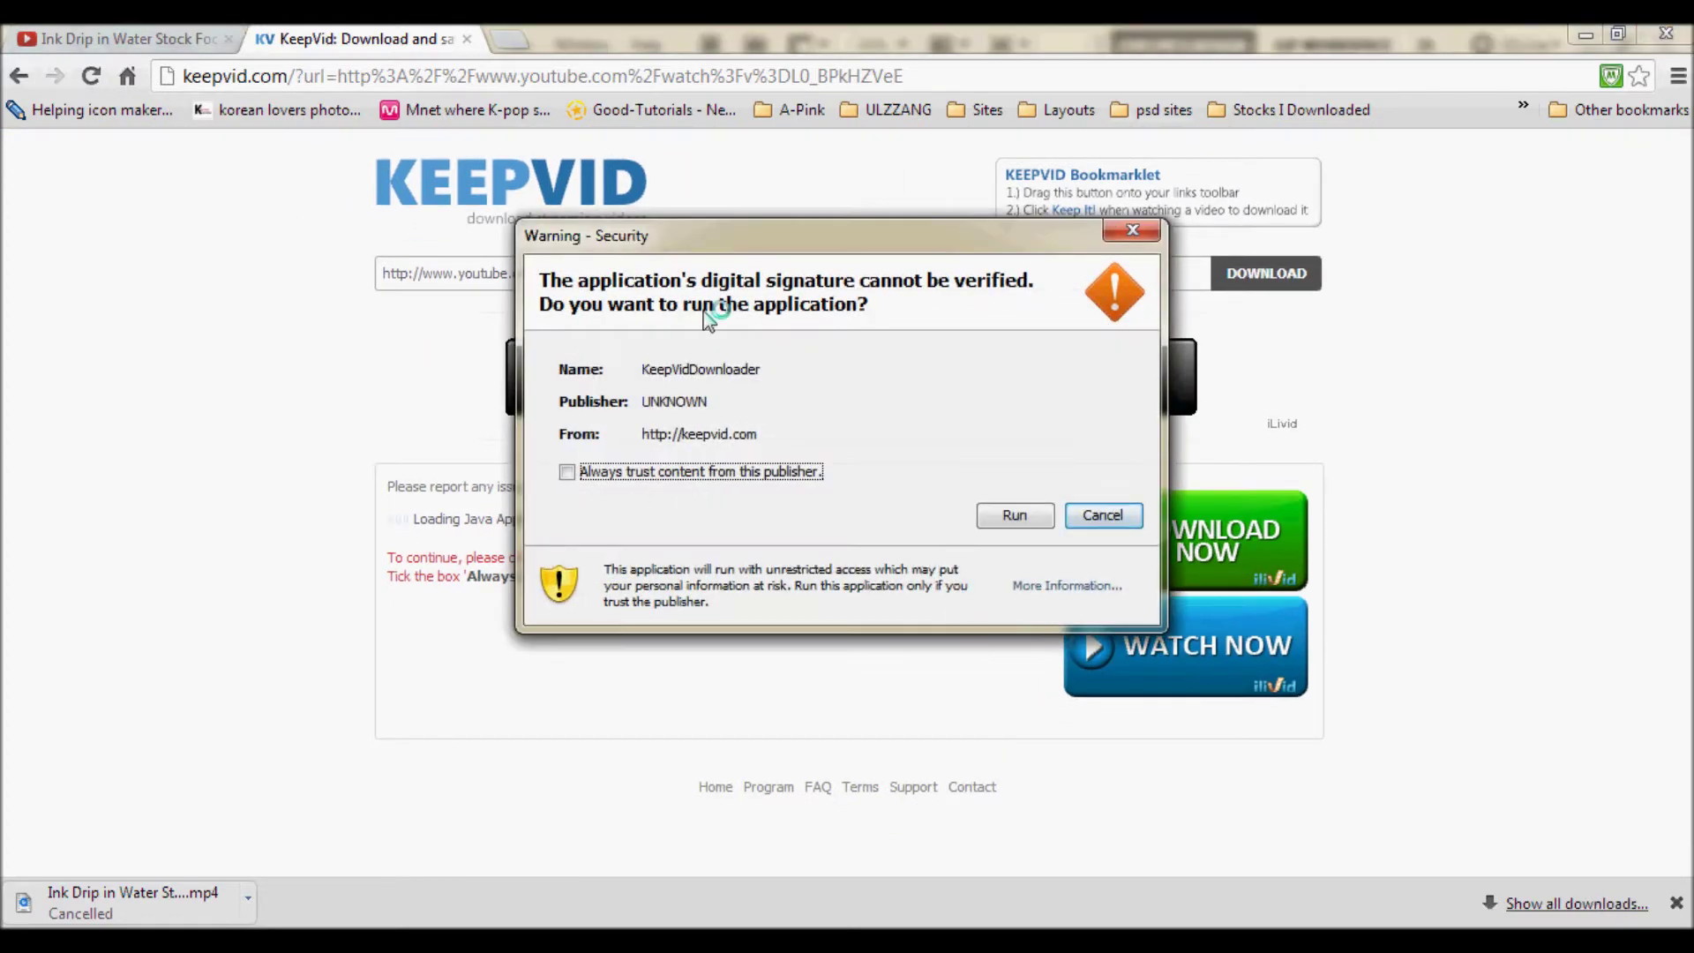
pyautogui.click(1015, 512)
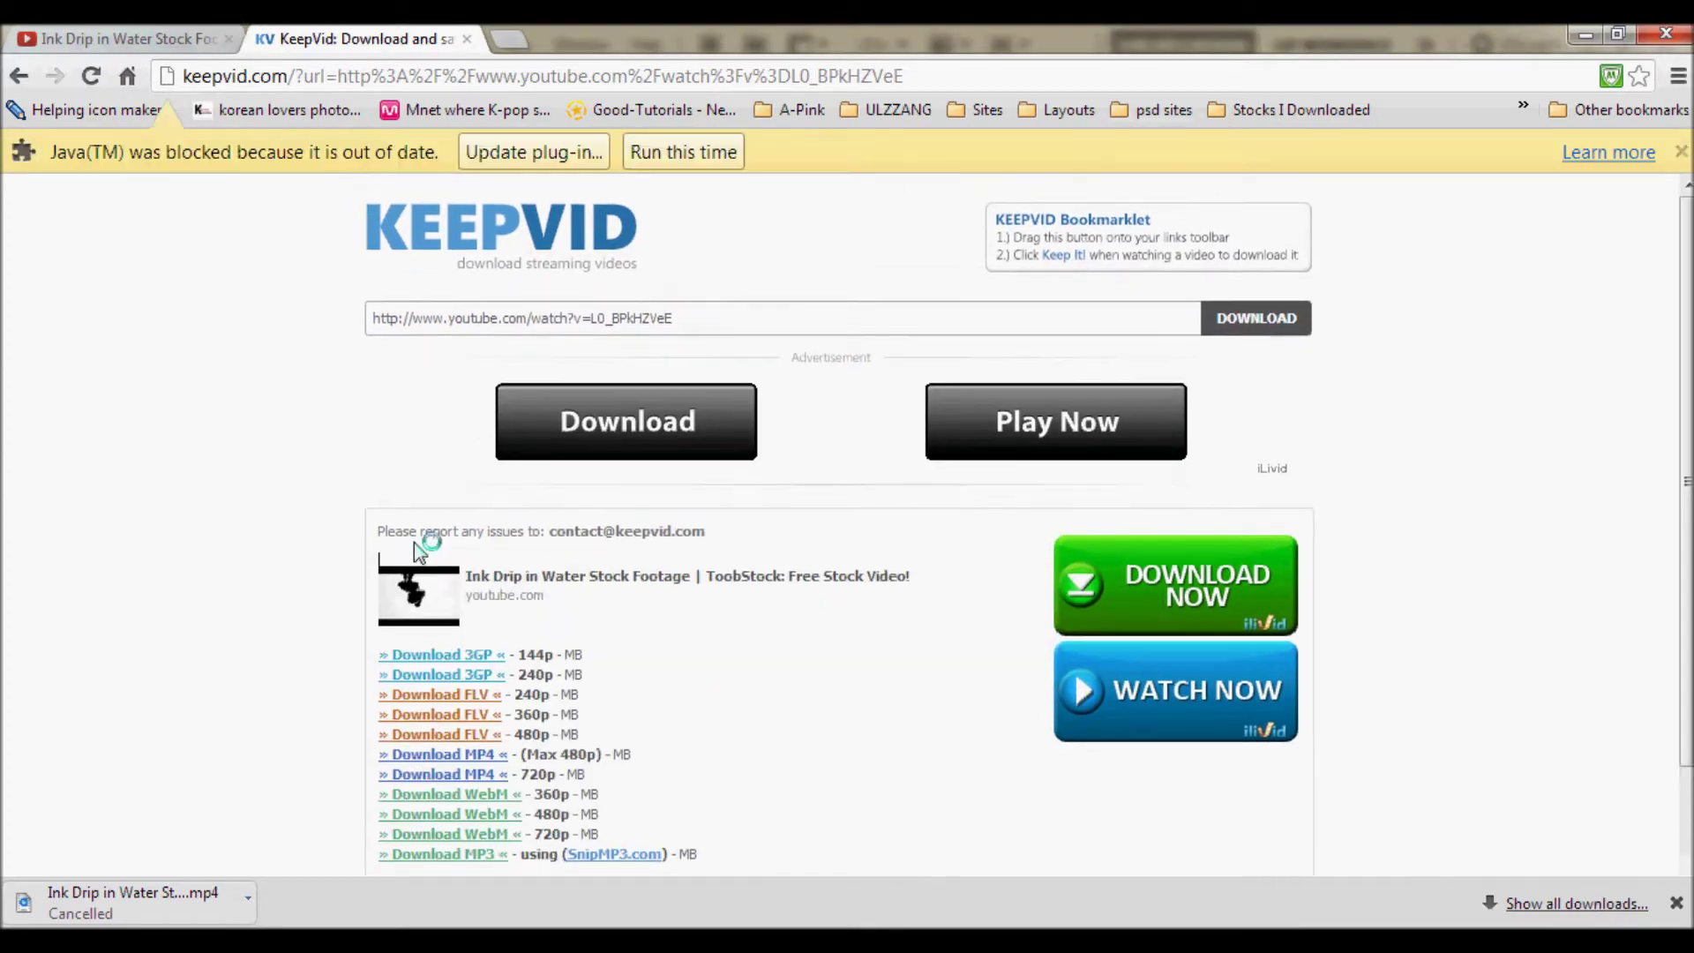
# Locate the MP4 720p option among the KeepVid download links, then return to Photoshop.
pyautogui.scroll(-2, 333, 264)
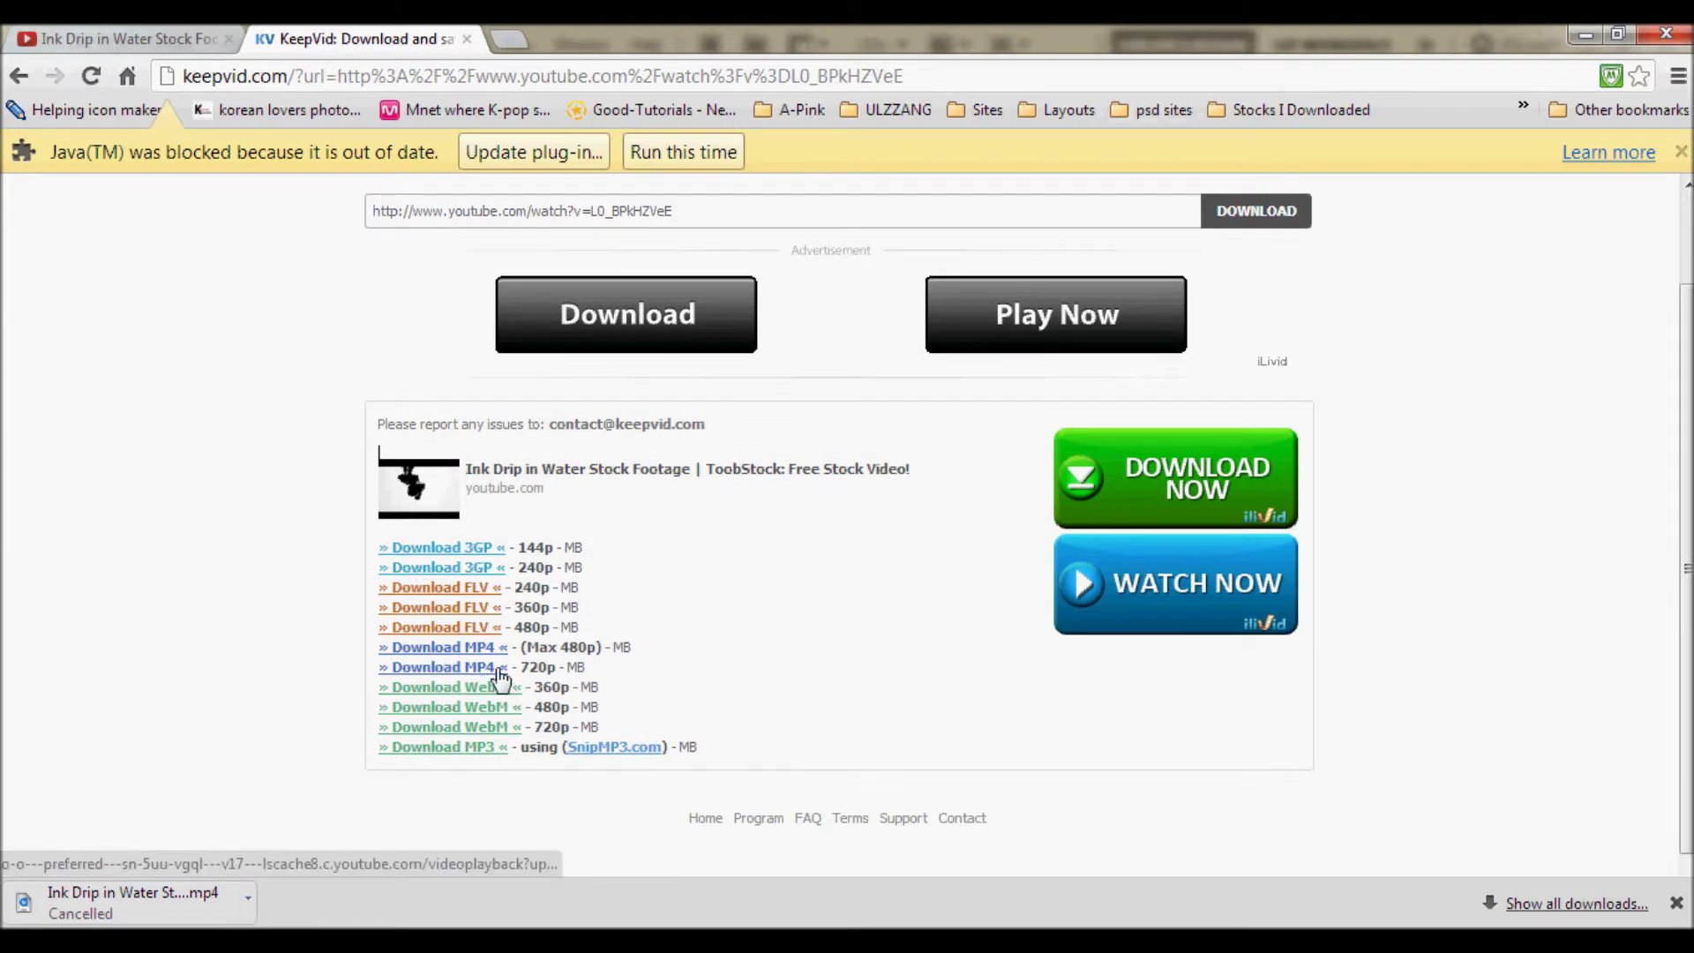
pyautogui.moveTo(523, 669); pyautogui.dragTo(586, 669)
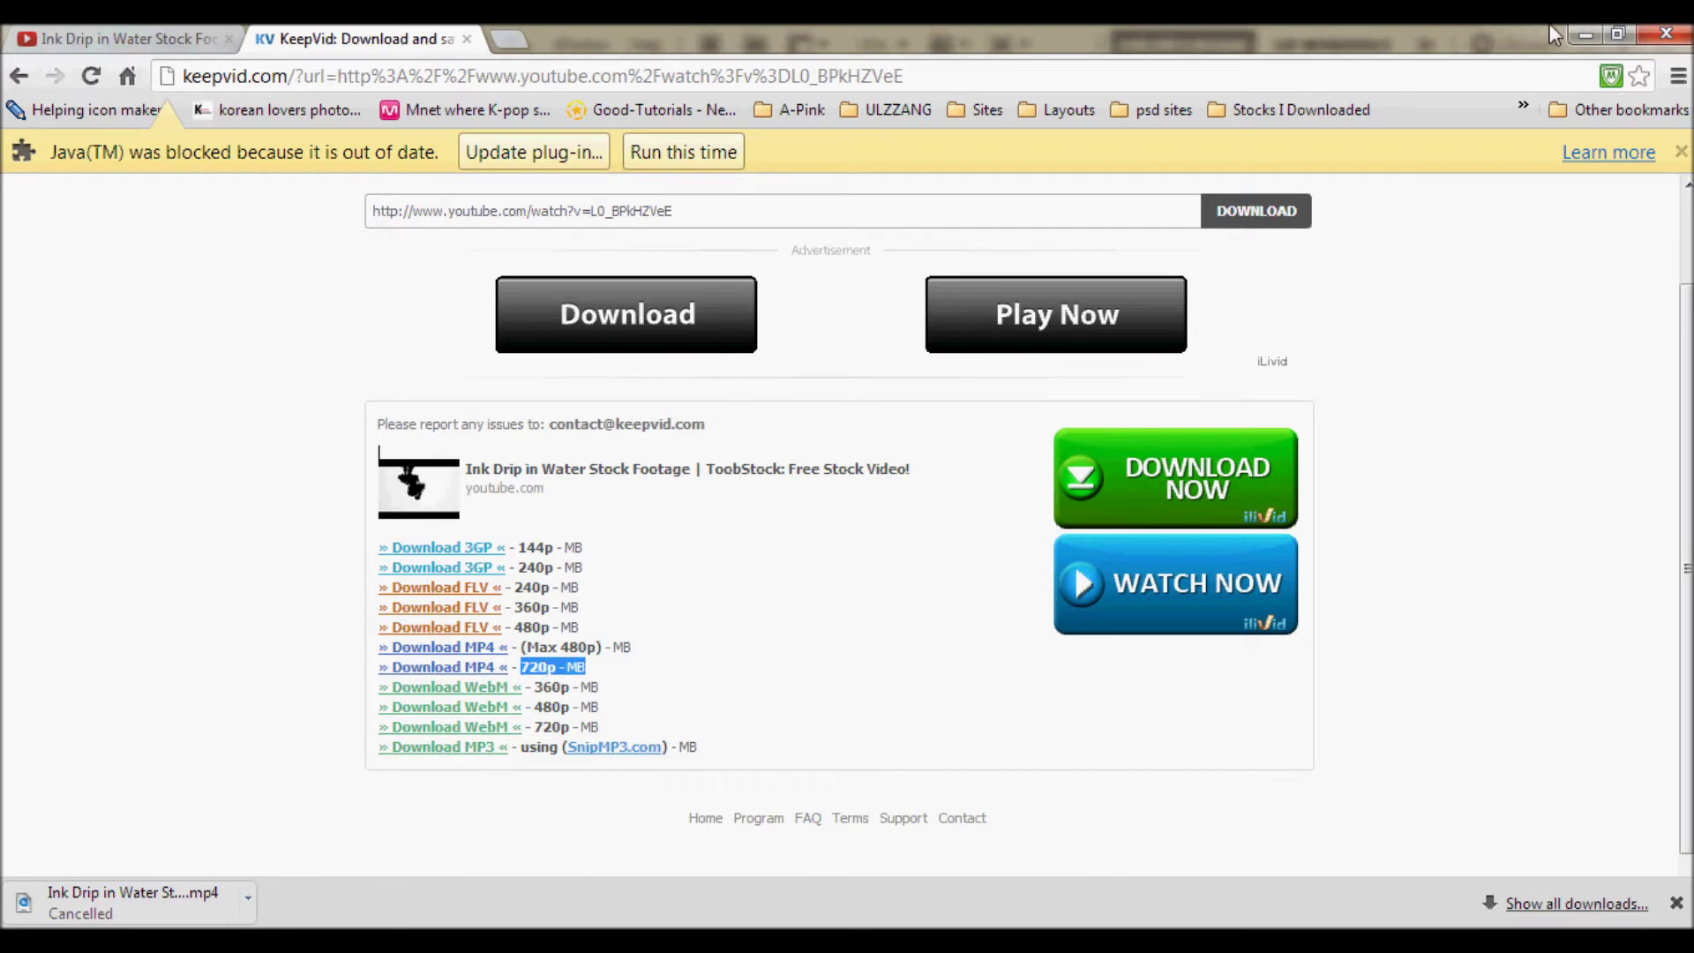
pyautogui.click(1579, 37)
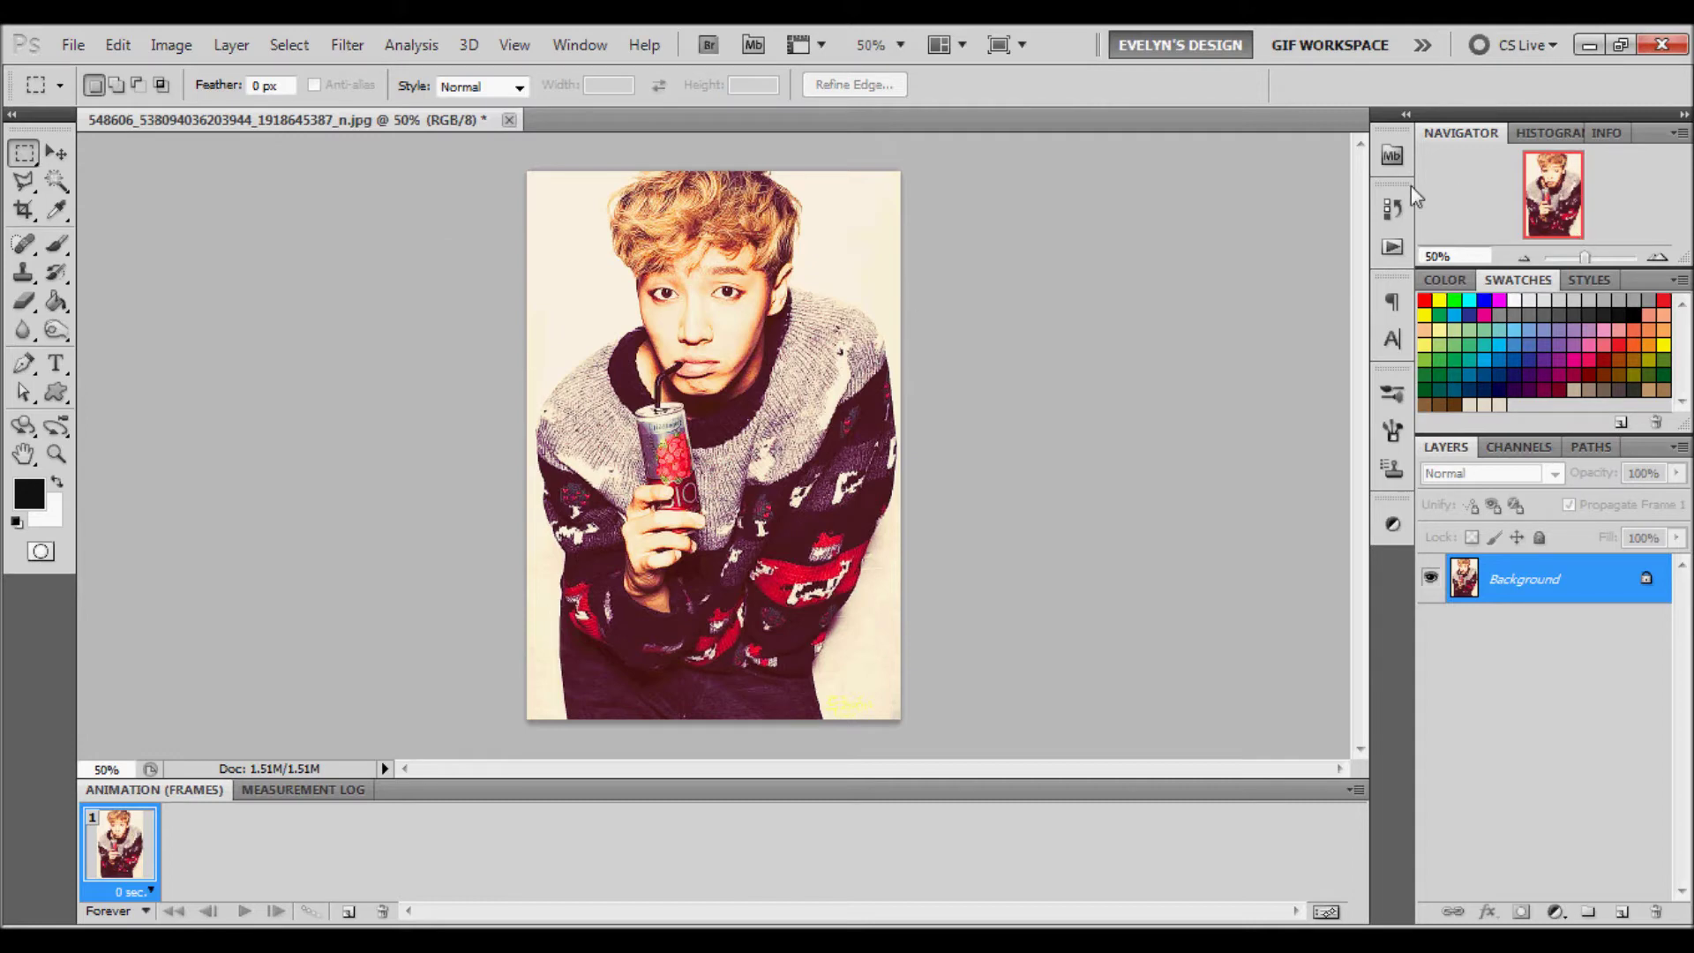
# Compare the photo's original history snapshot with its edited versions, ending on the Flatten Image state.
pyautogui.click(1392, 208)
pyautogui.click(1241, 235)
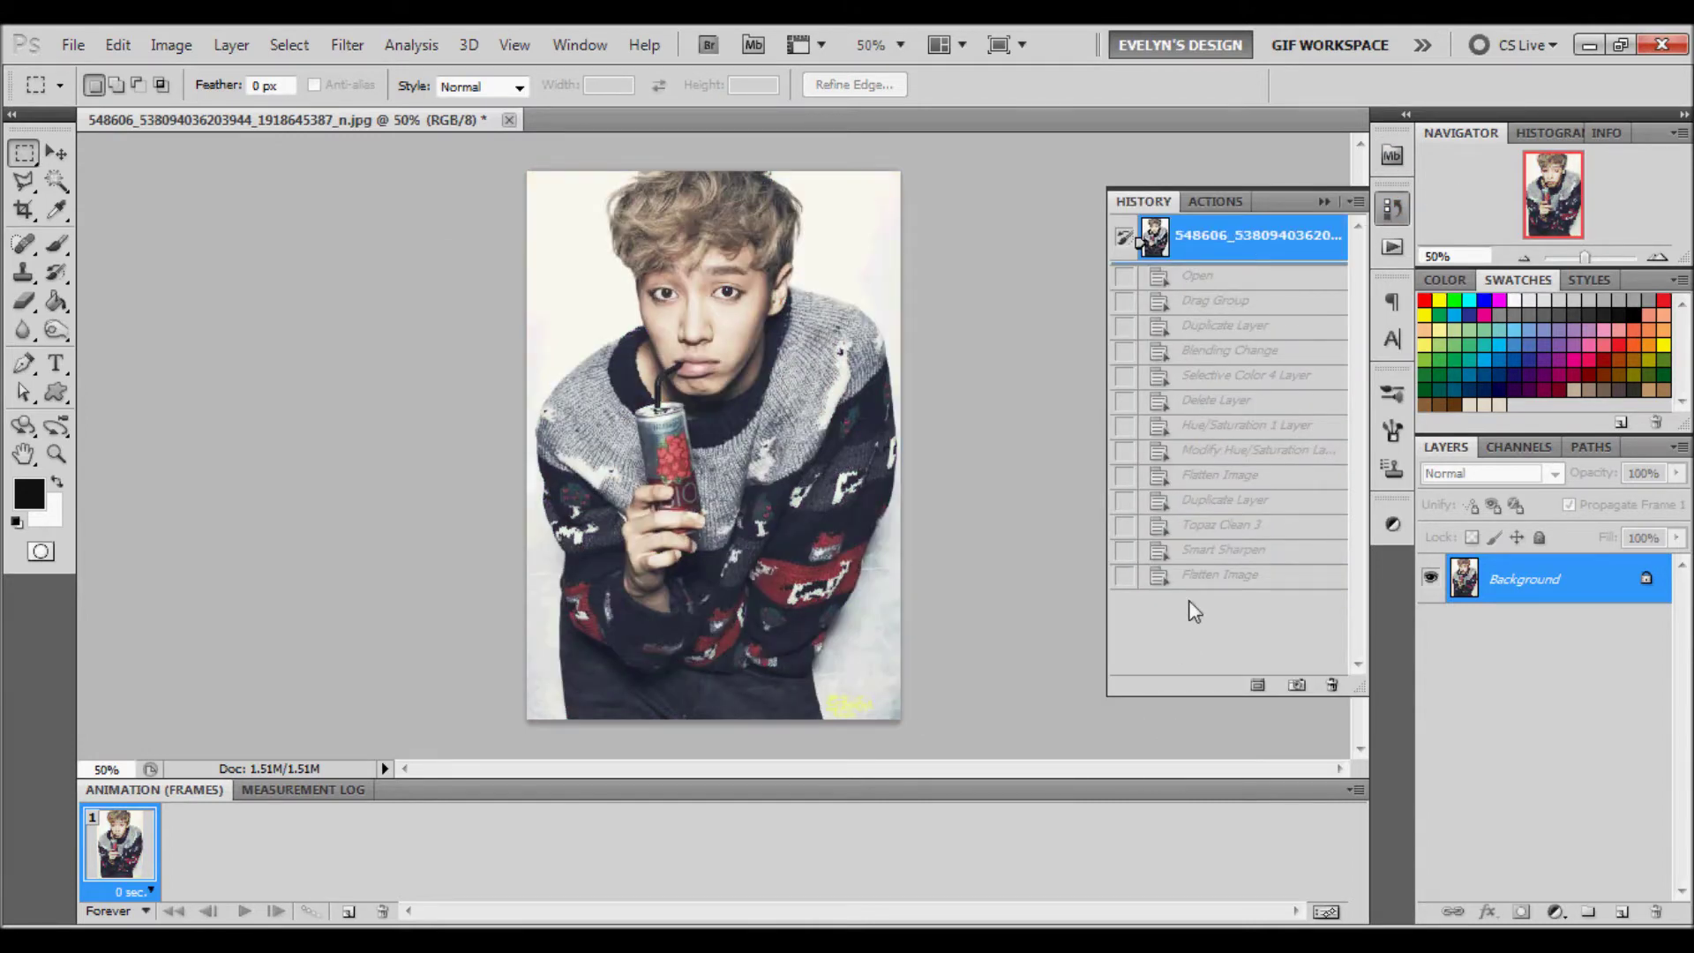
pyautogui.click(1209, 551)
pyautogui.click(1202, 578)
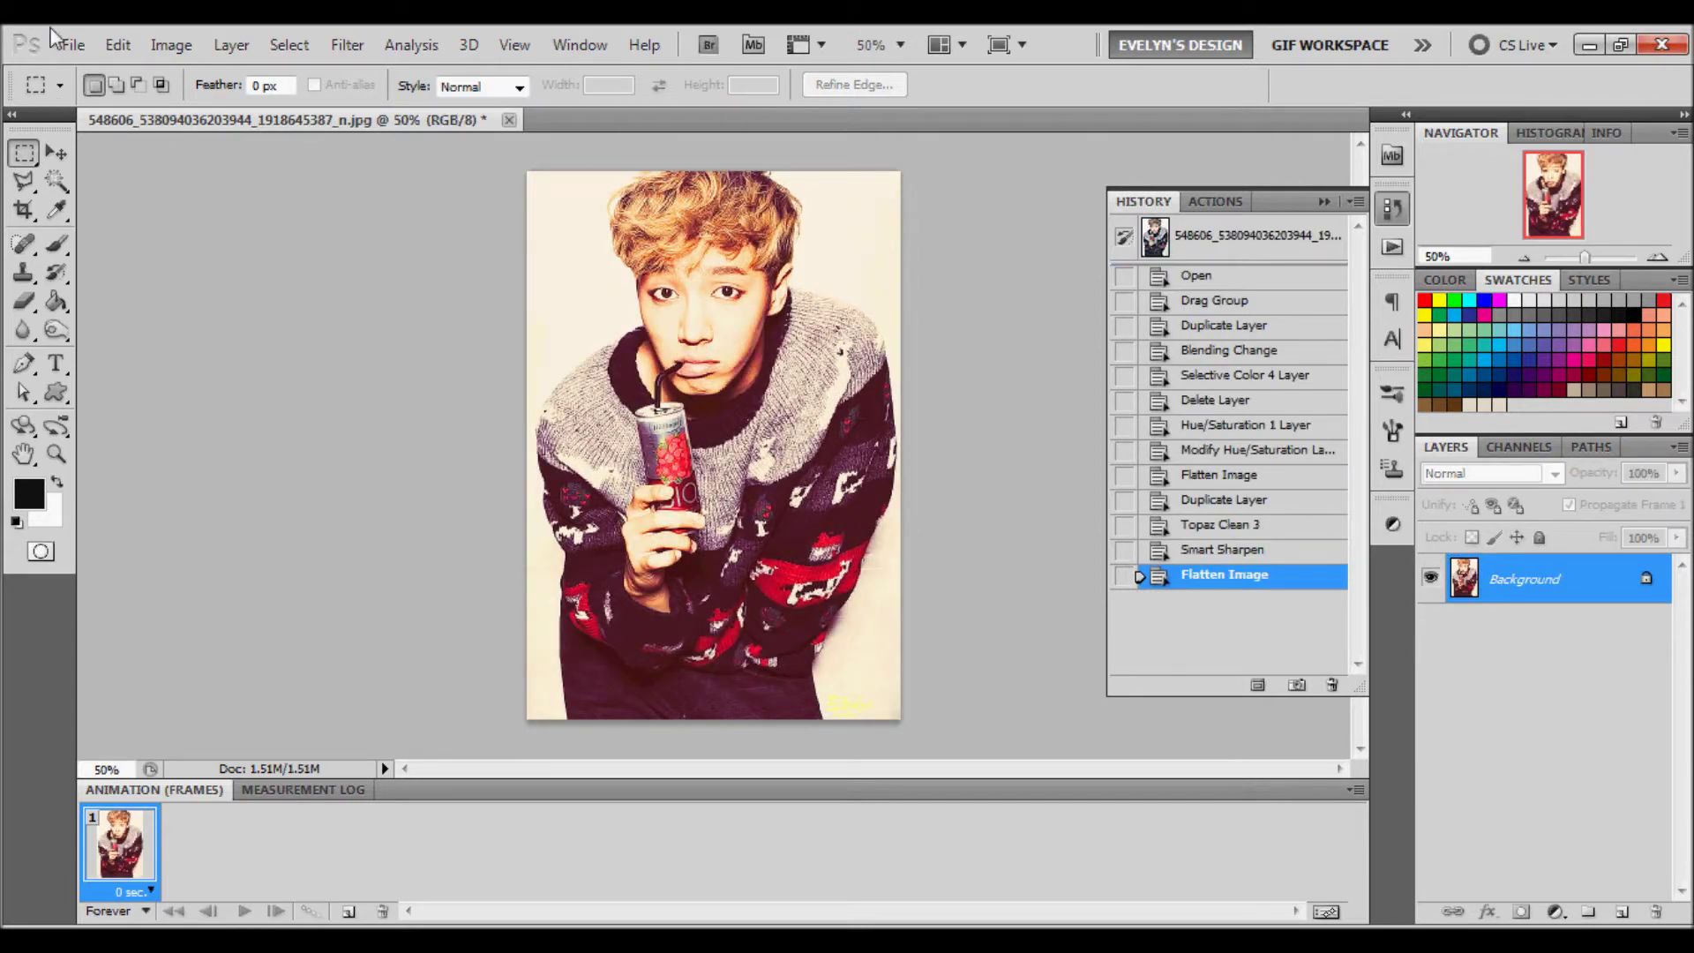
# Load the Ink Drip in Water Stock Footage video from Downloads for importing its frames to layers.
pyautogui.click(71, 44)
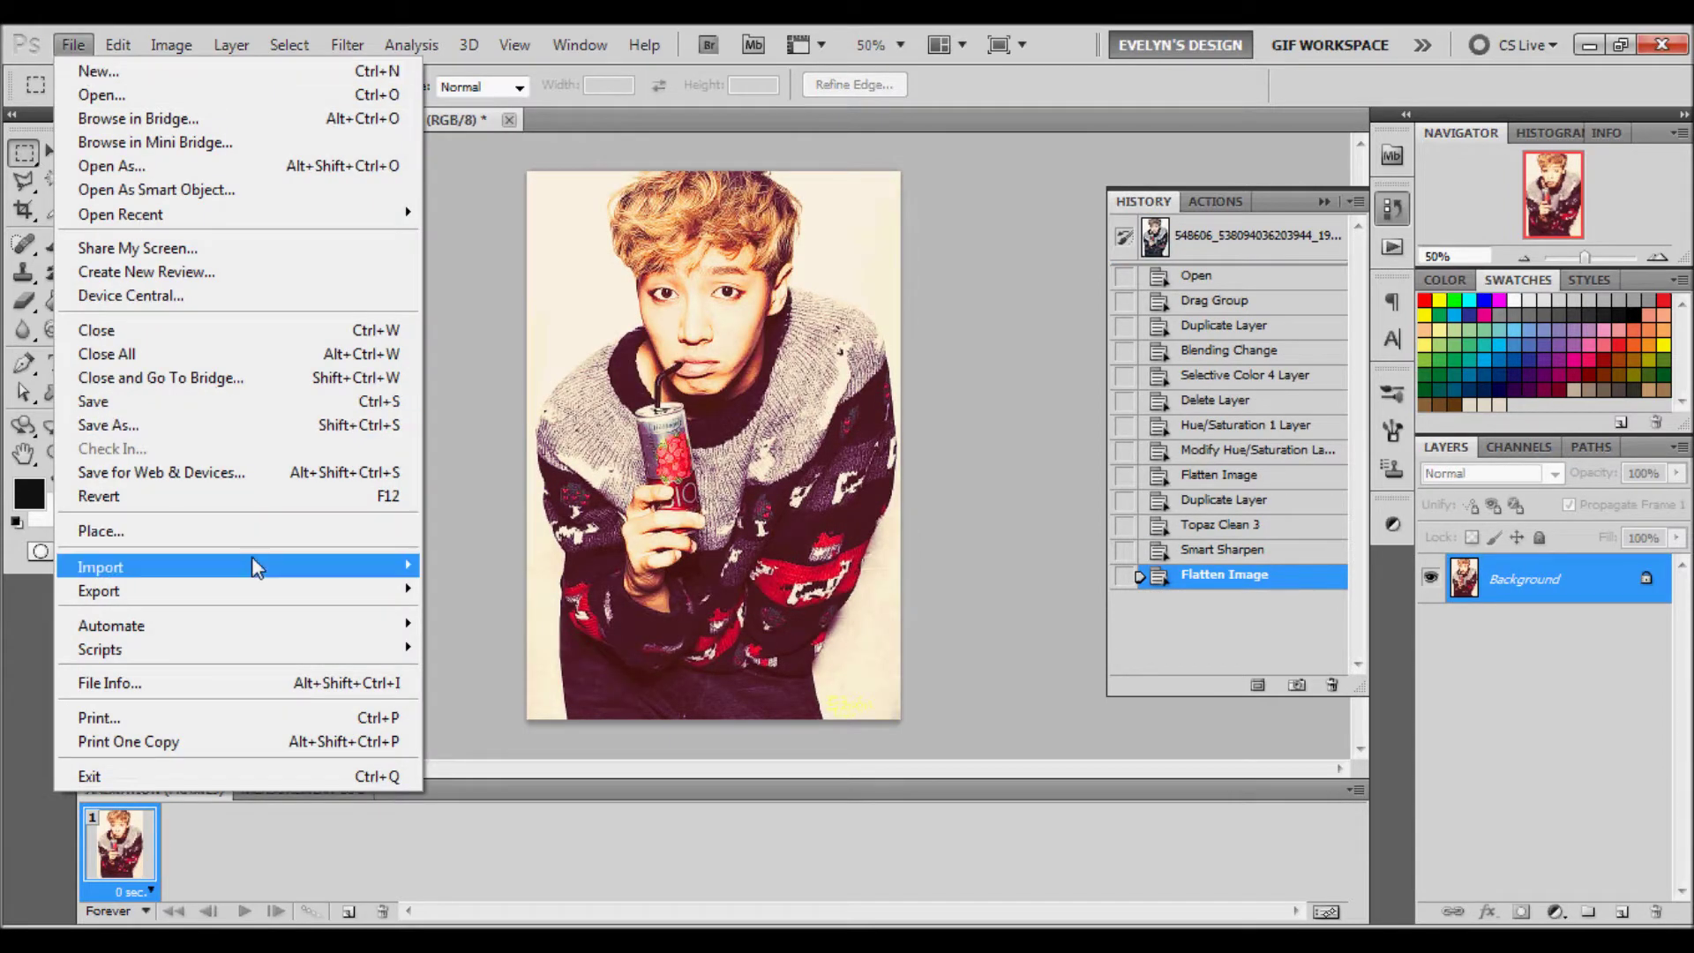
pyautogui.moveTo(256, 567)
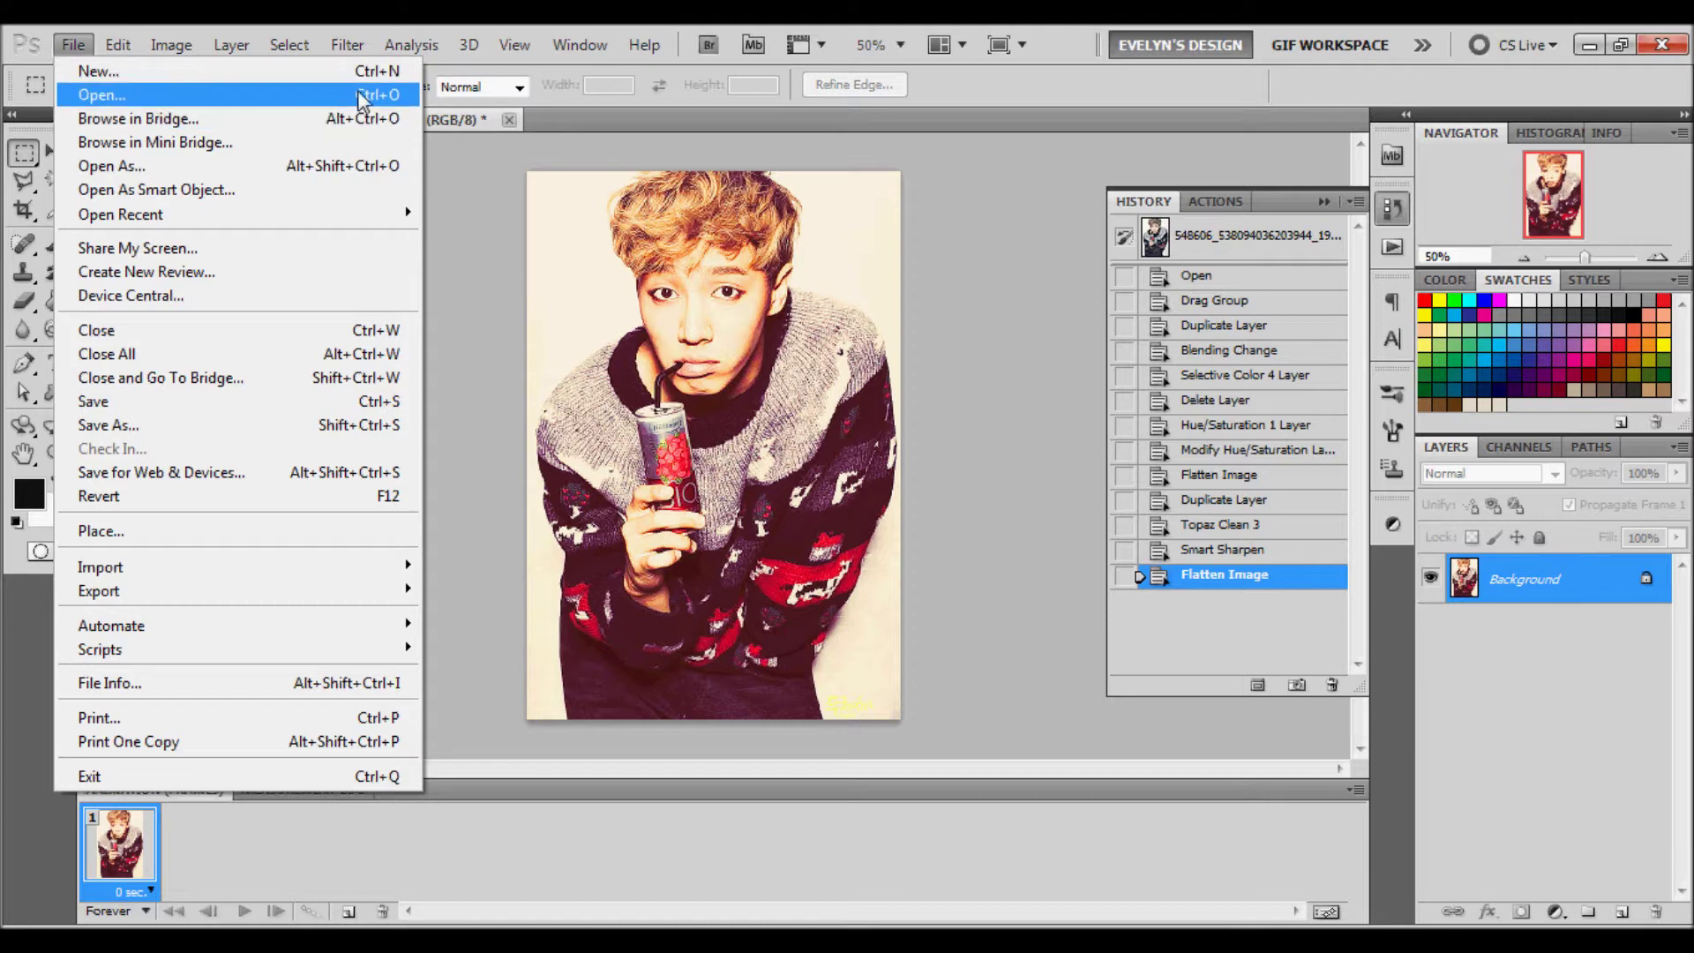
pyautogui.moveTo(338, 571)
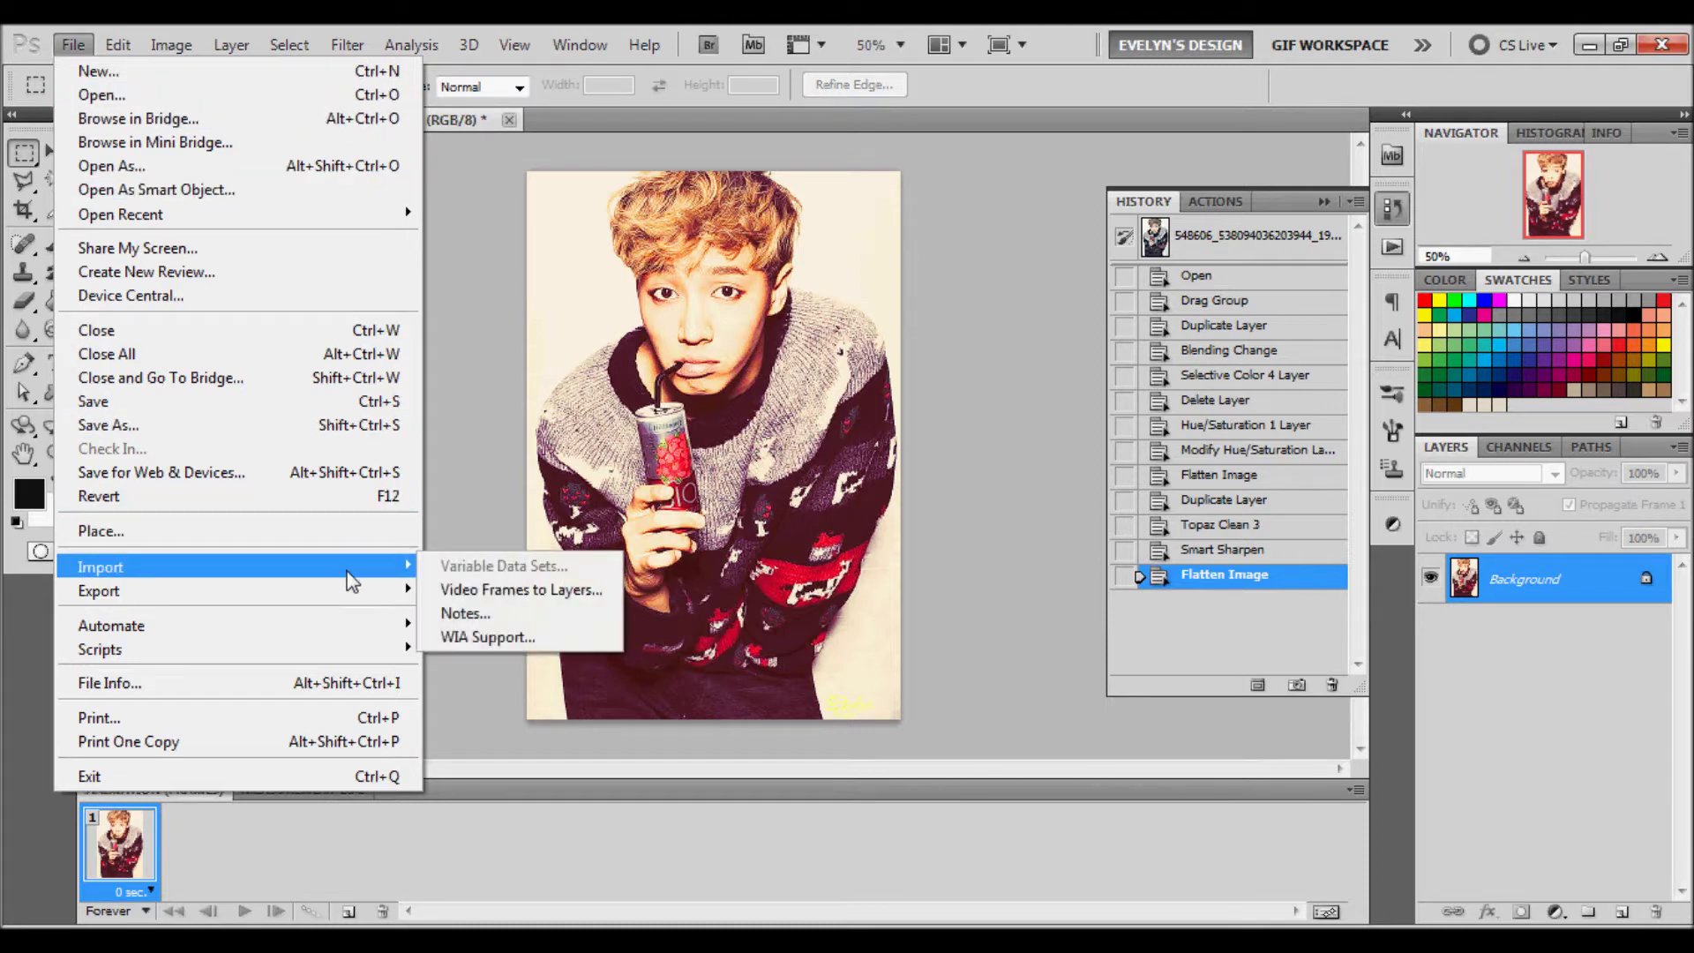
pyautogui.click(570, 591)
pyautogui.click(858, 278)
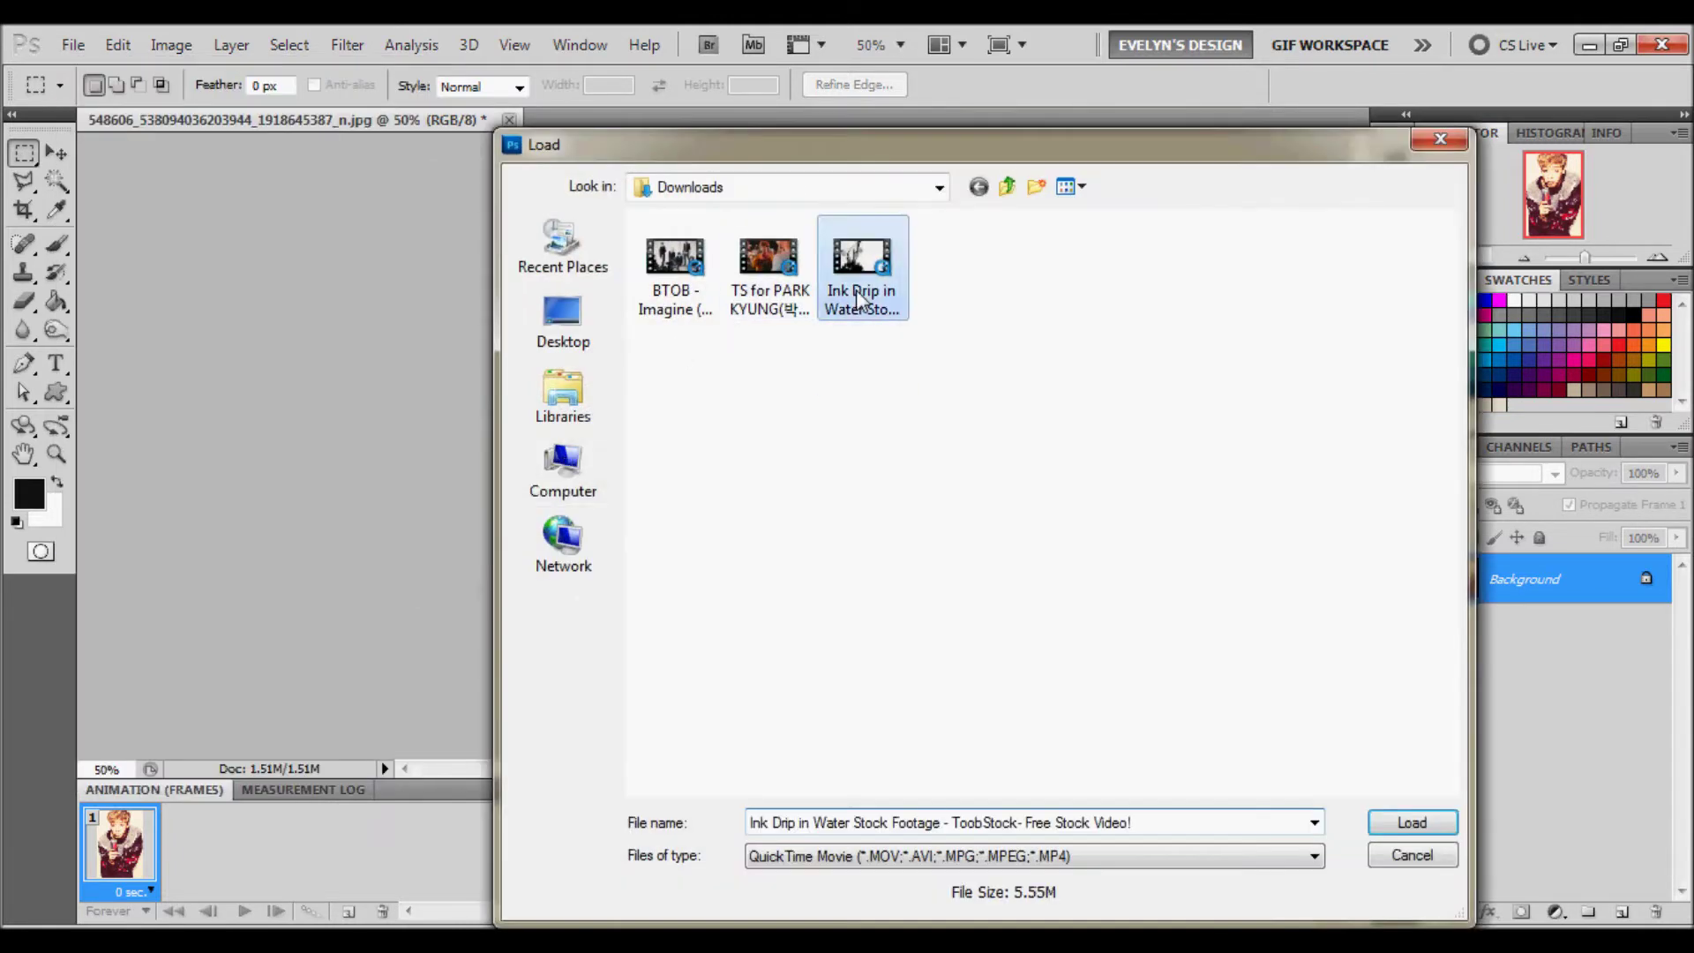
pyautogui.click(1409, 821)
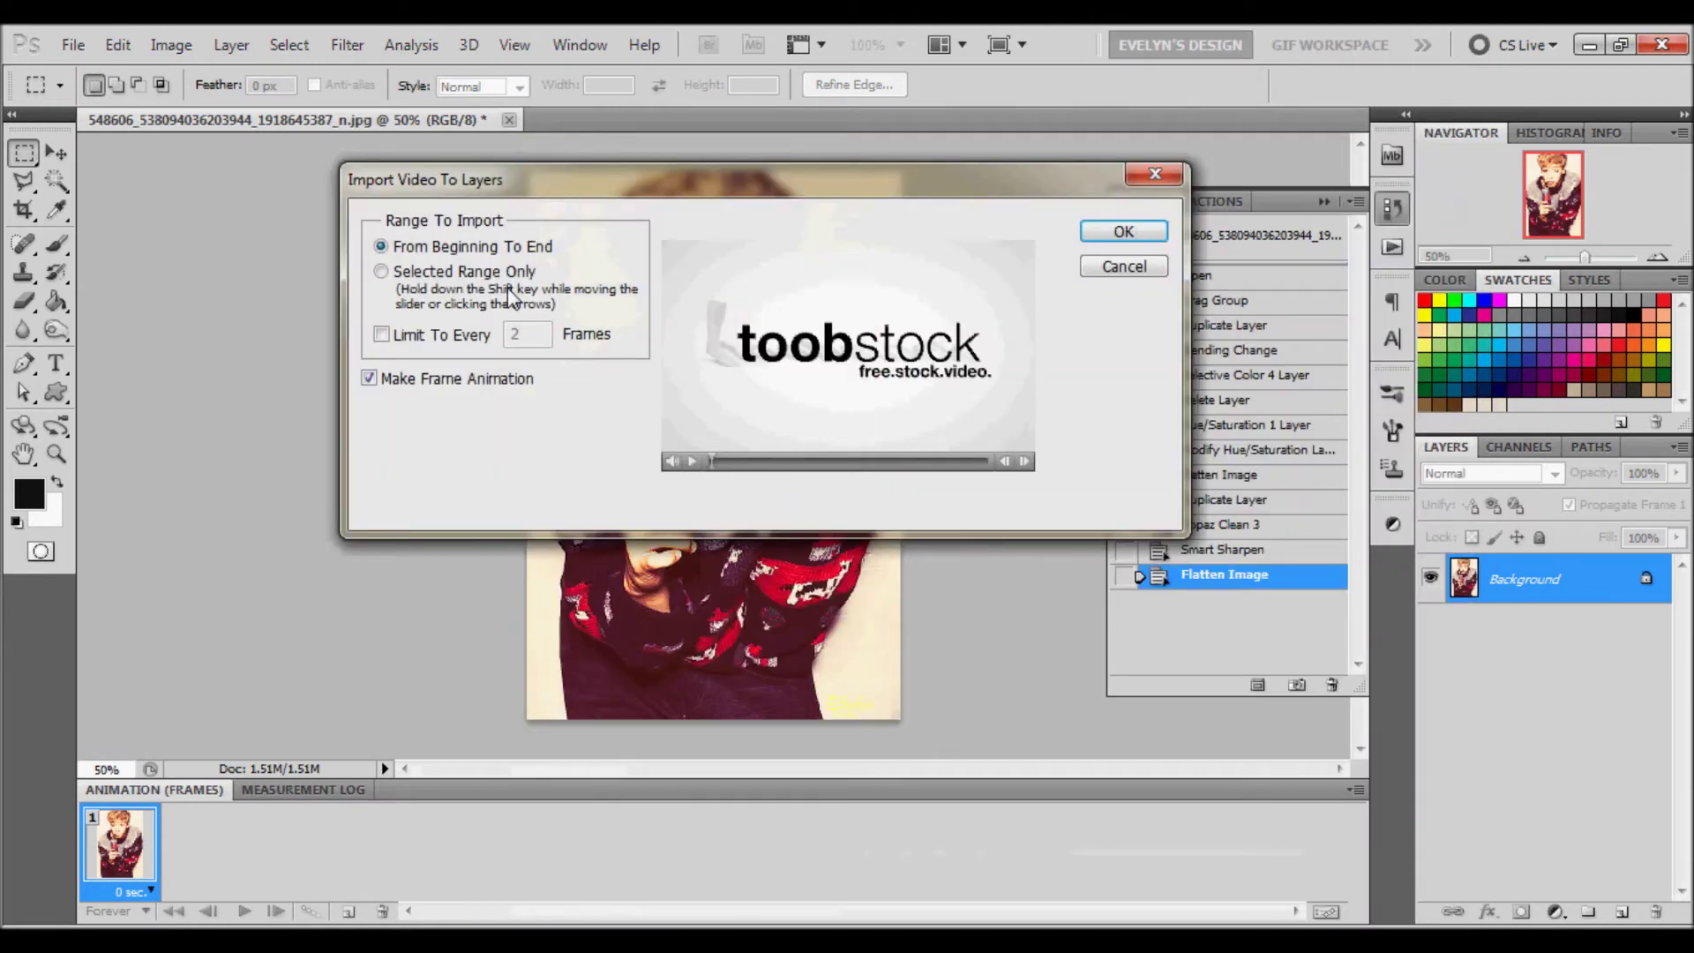
# Import only the video range showing the ink drop, limited to every 24 frames, as a frame animation.
pyautogui.click(381, 271)
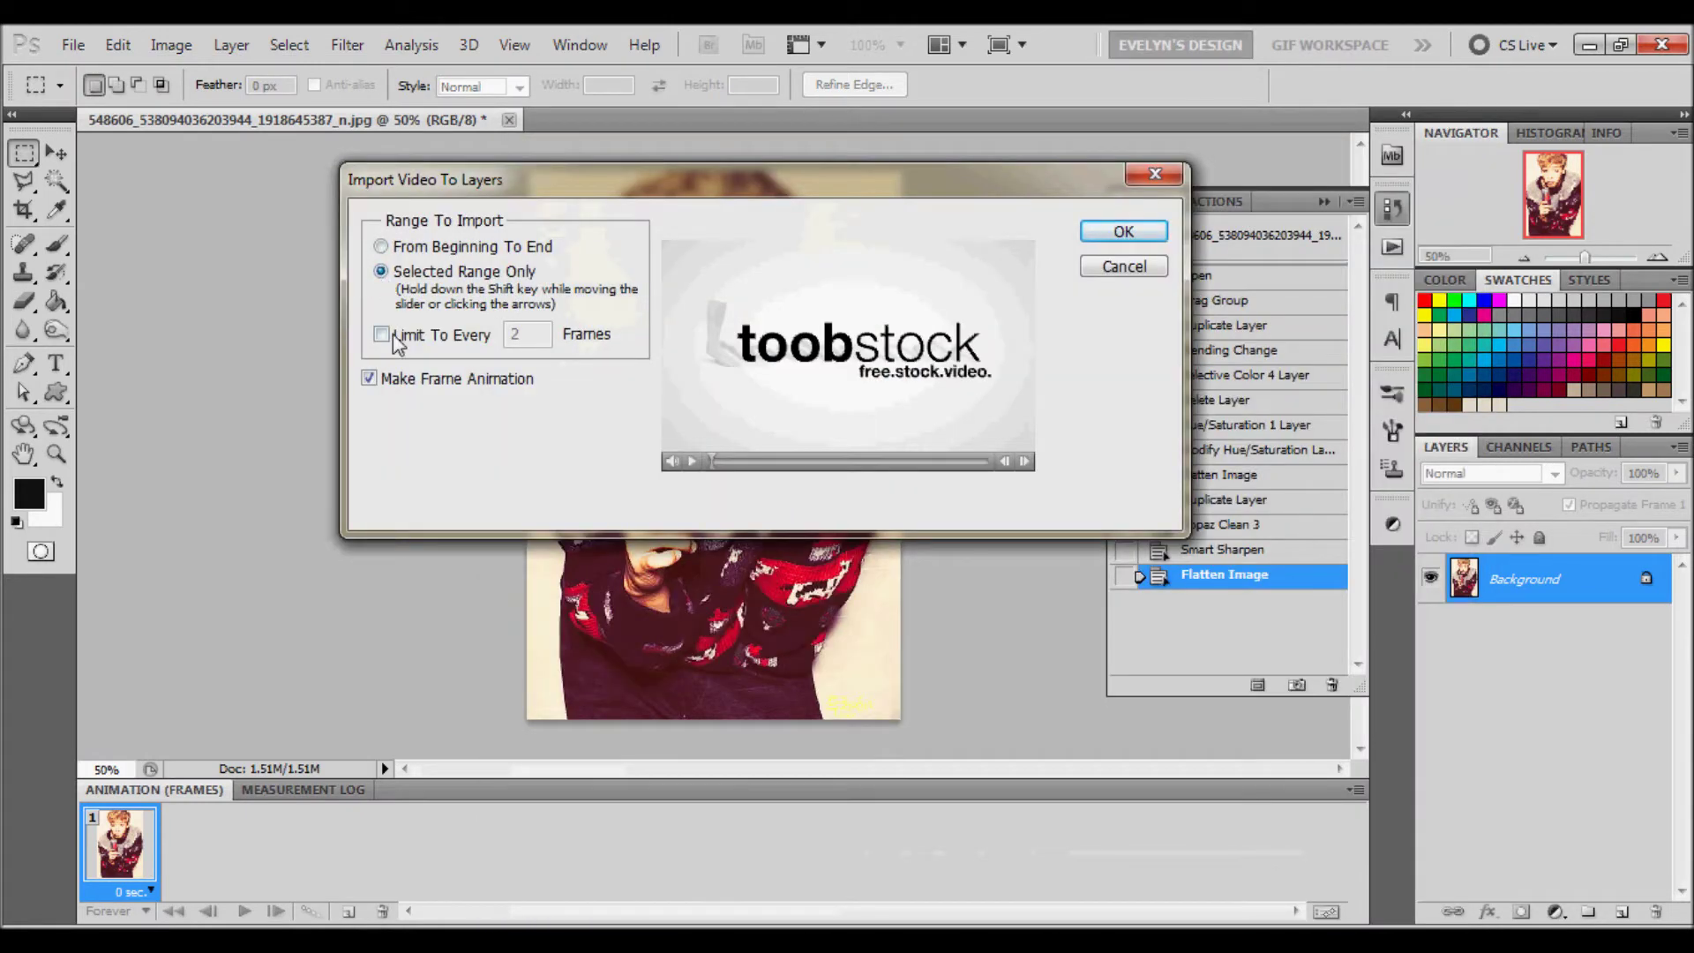
pyautogui.click(382, 336)
pyautogui.moveTo(527, 333); pyautogui.dragTo(486, 340)
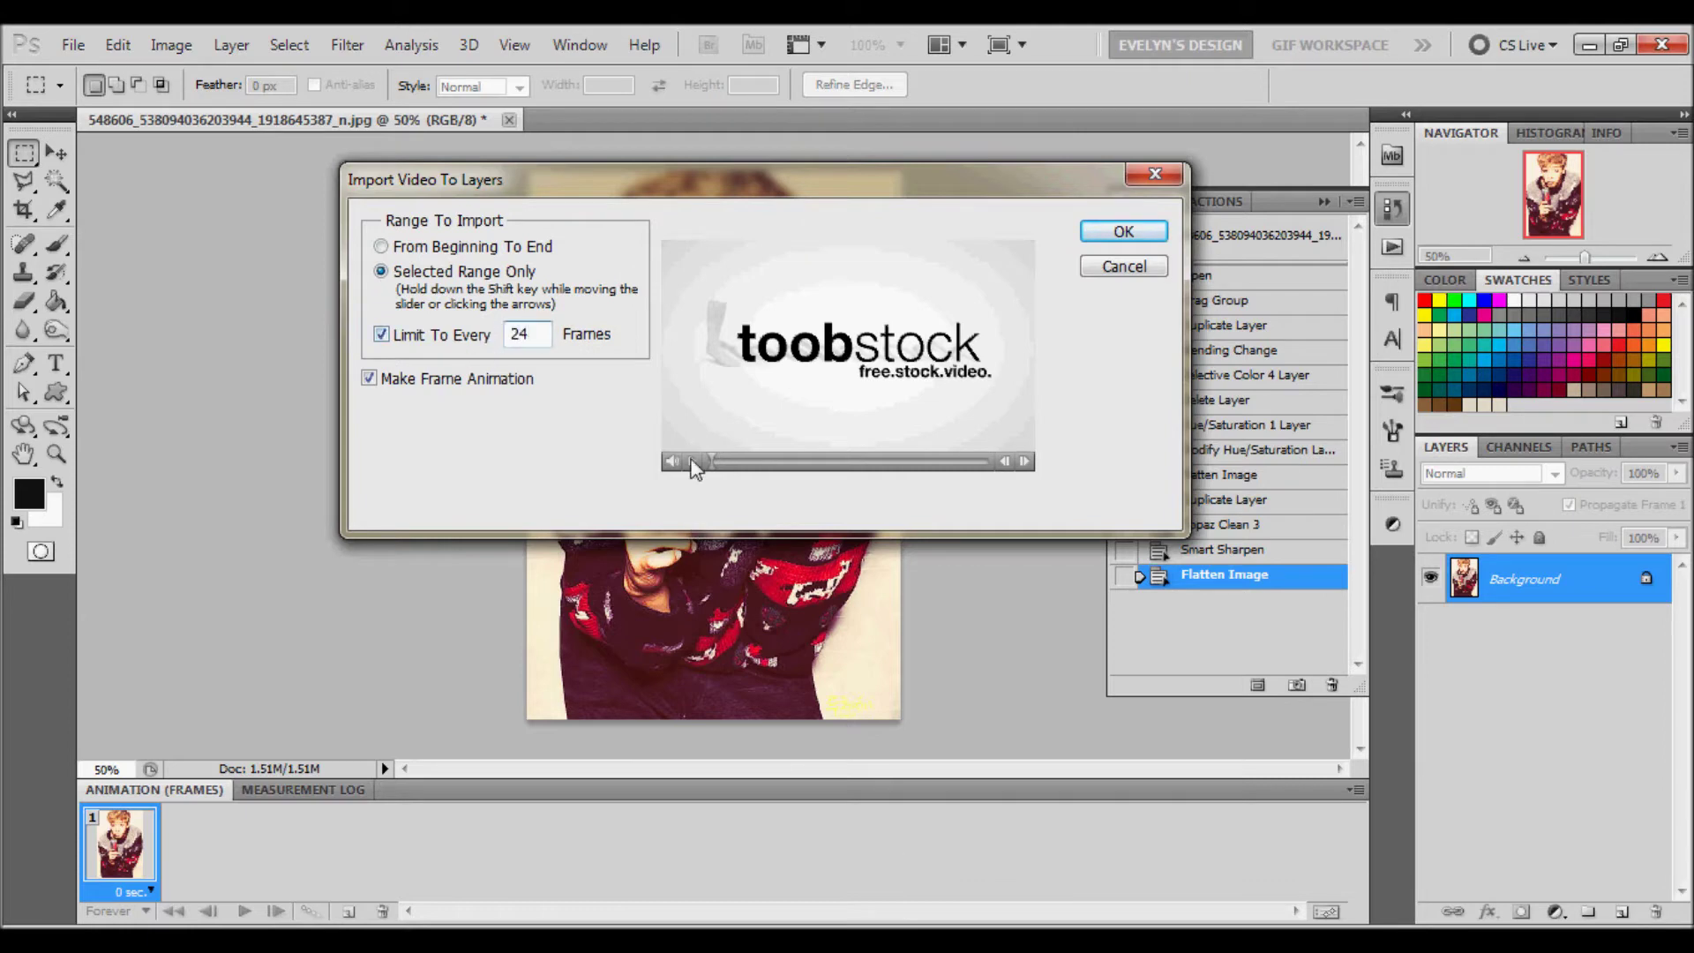
pyautogui.click(777, 461)
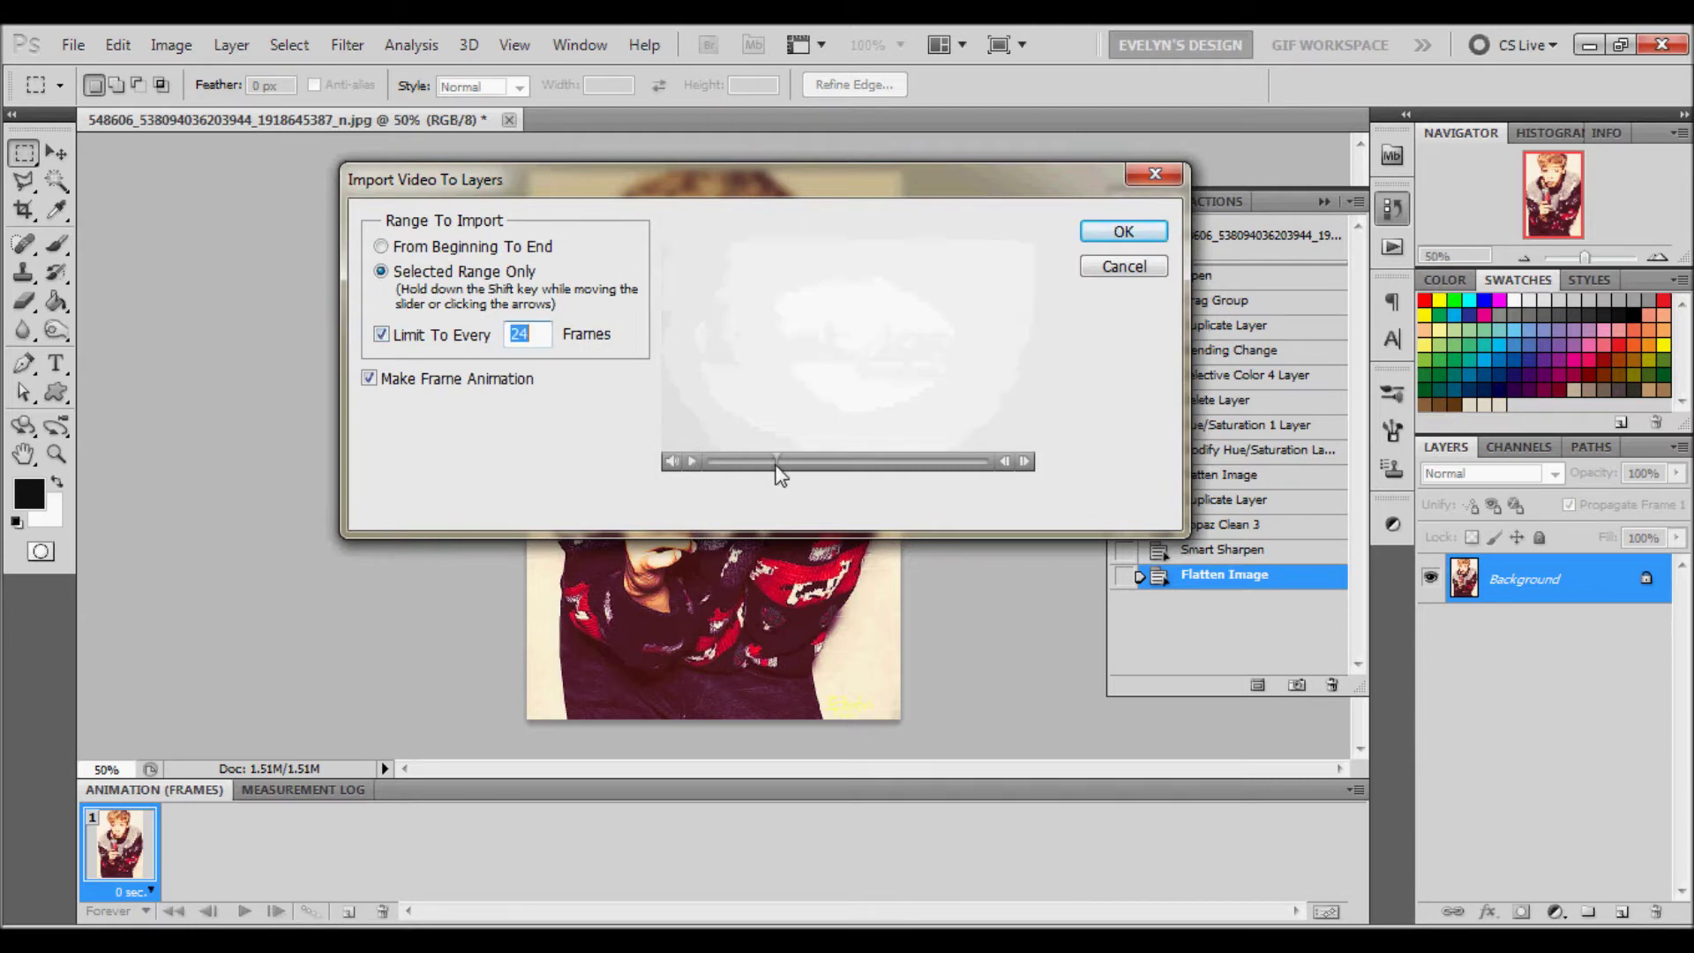
pyautogui.click(1026, 461)
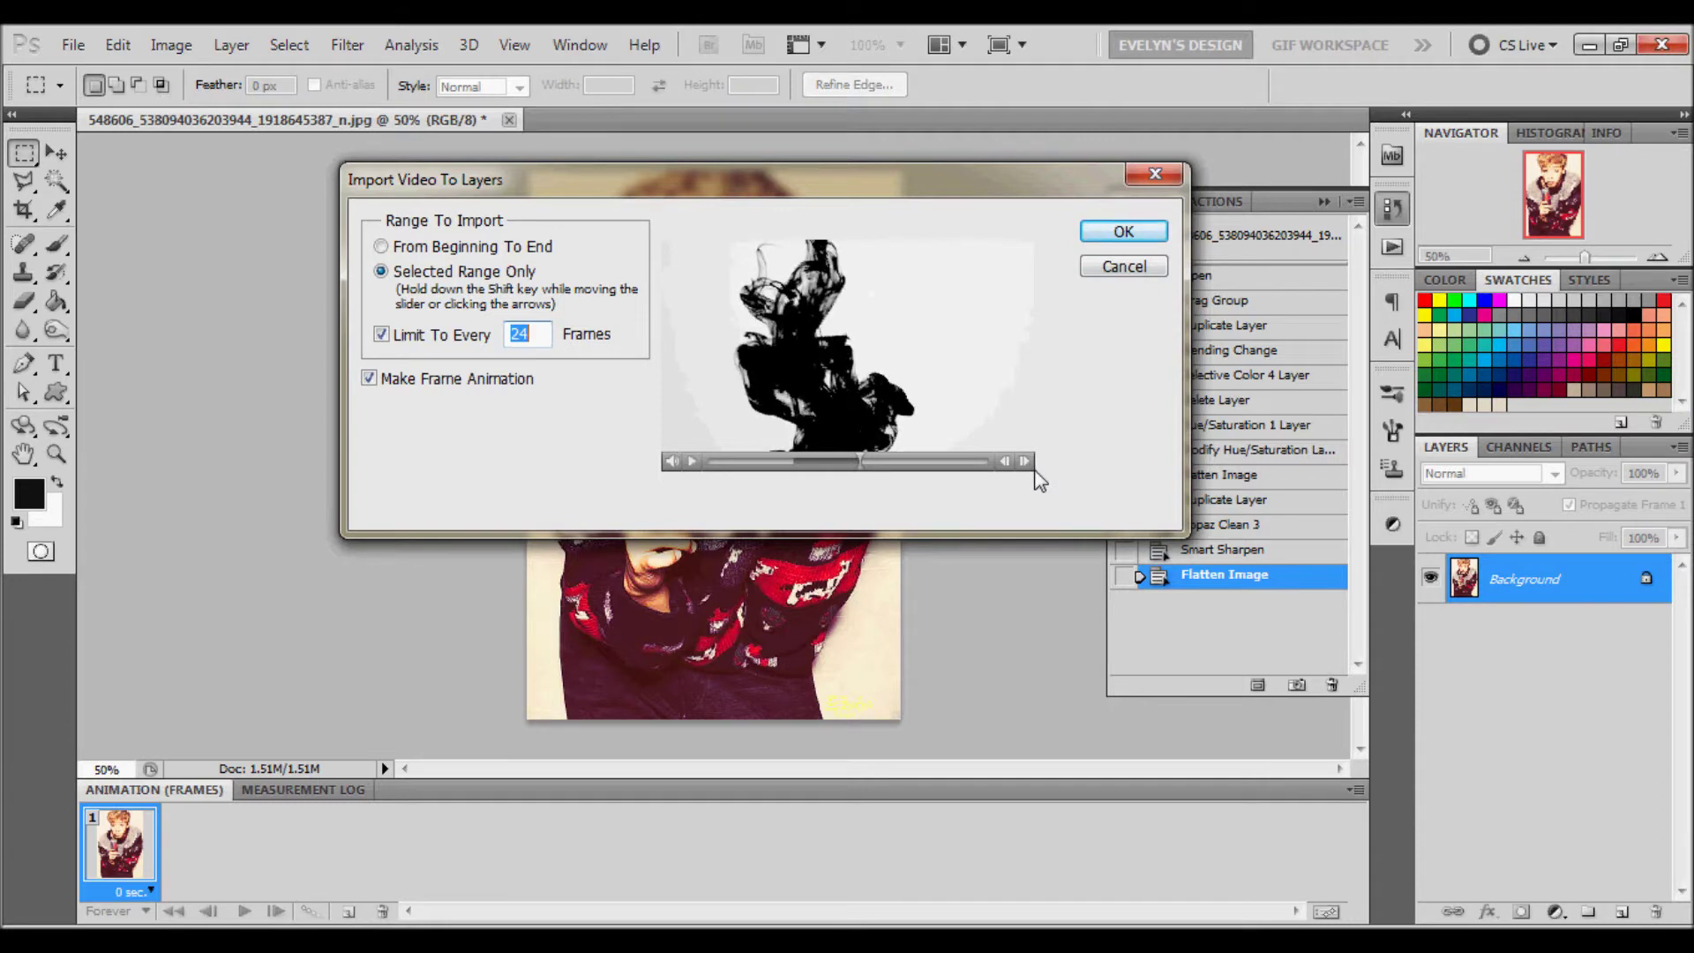
pyautogui.click(1150, 238)
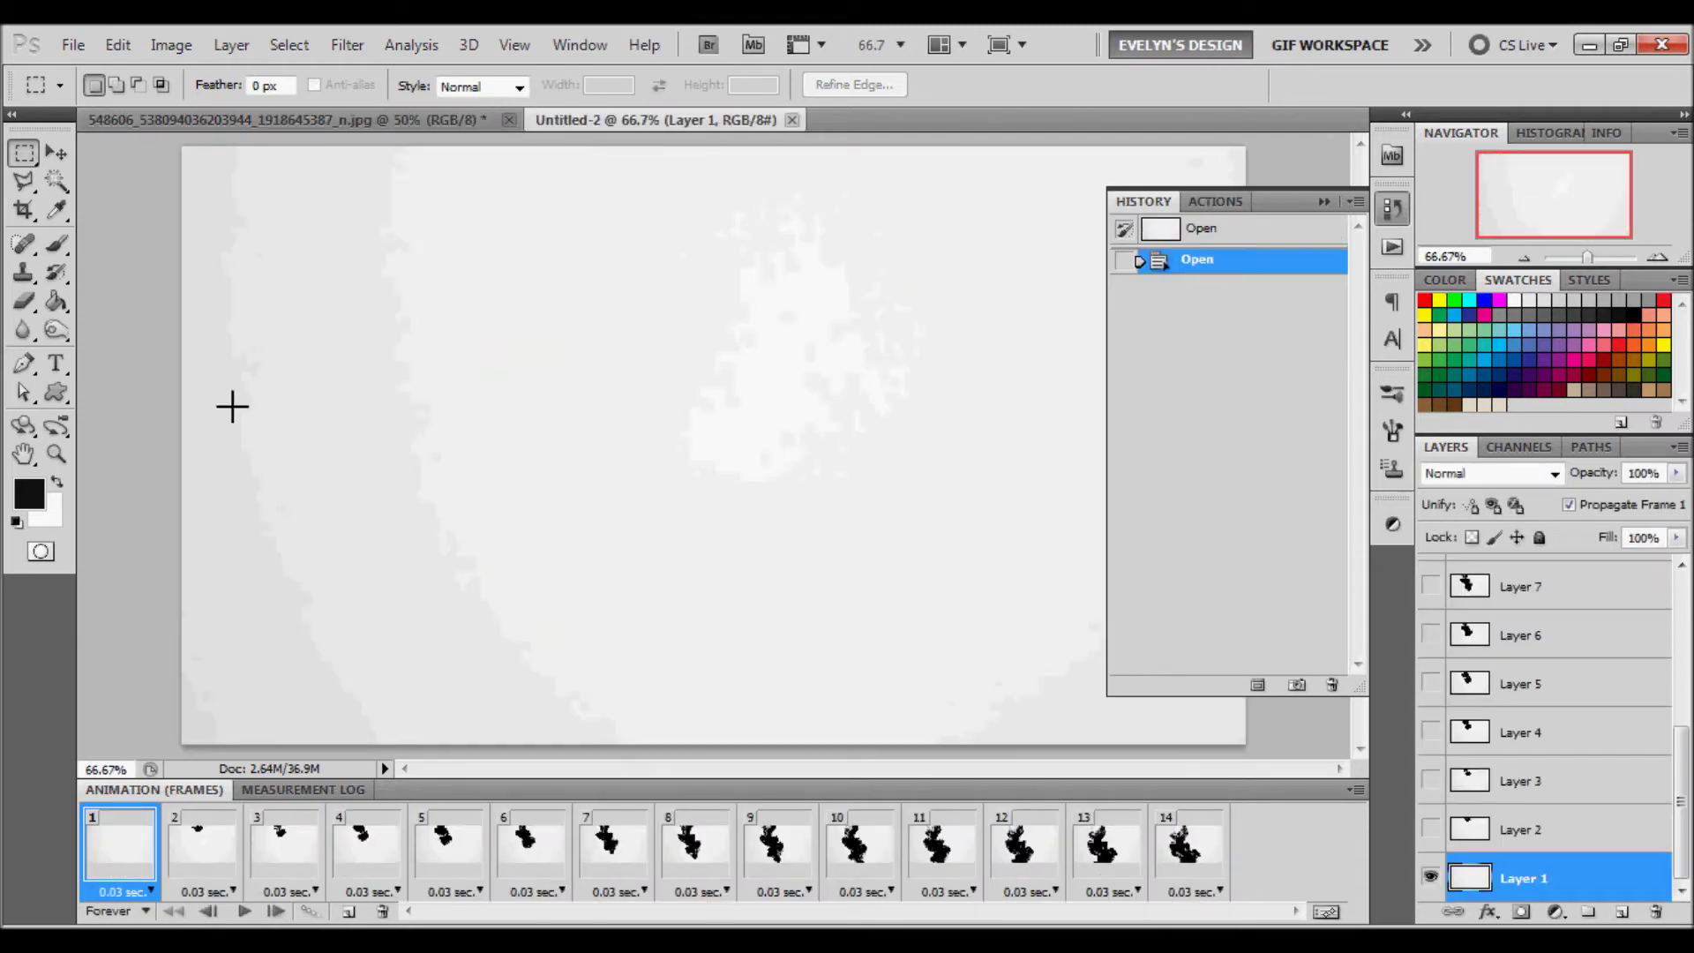
# Examine how far the ink spreads in several animation frames, including frames 14, 8 and 5.
pyautogui.click(1226, 869)
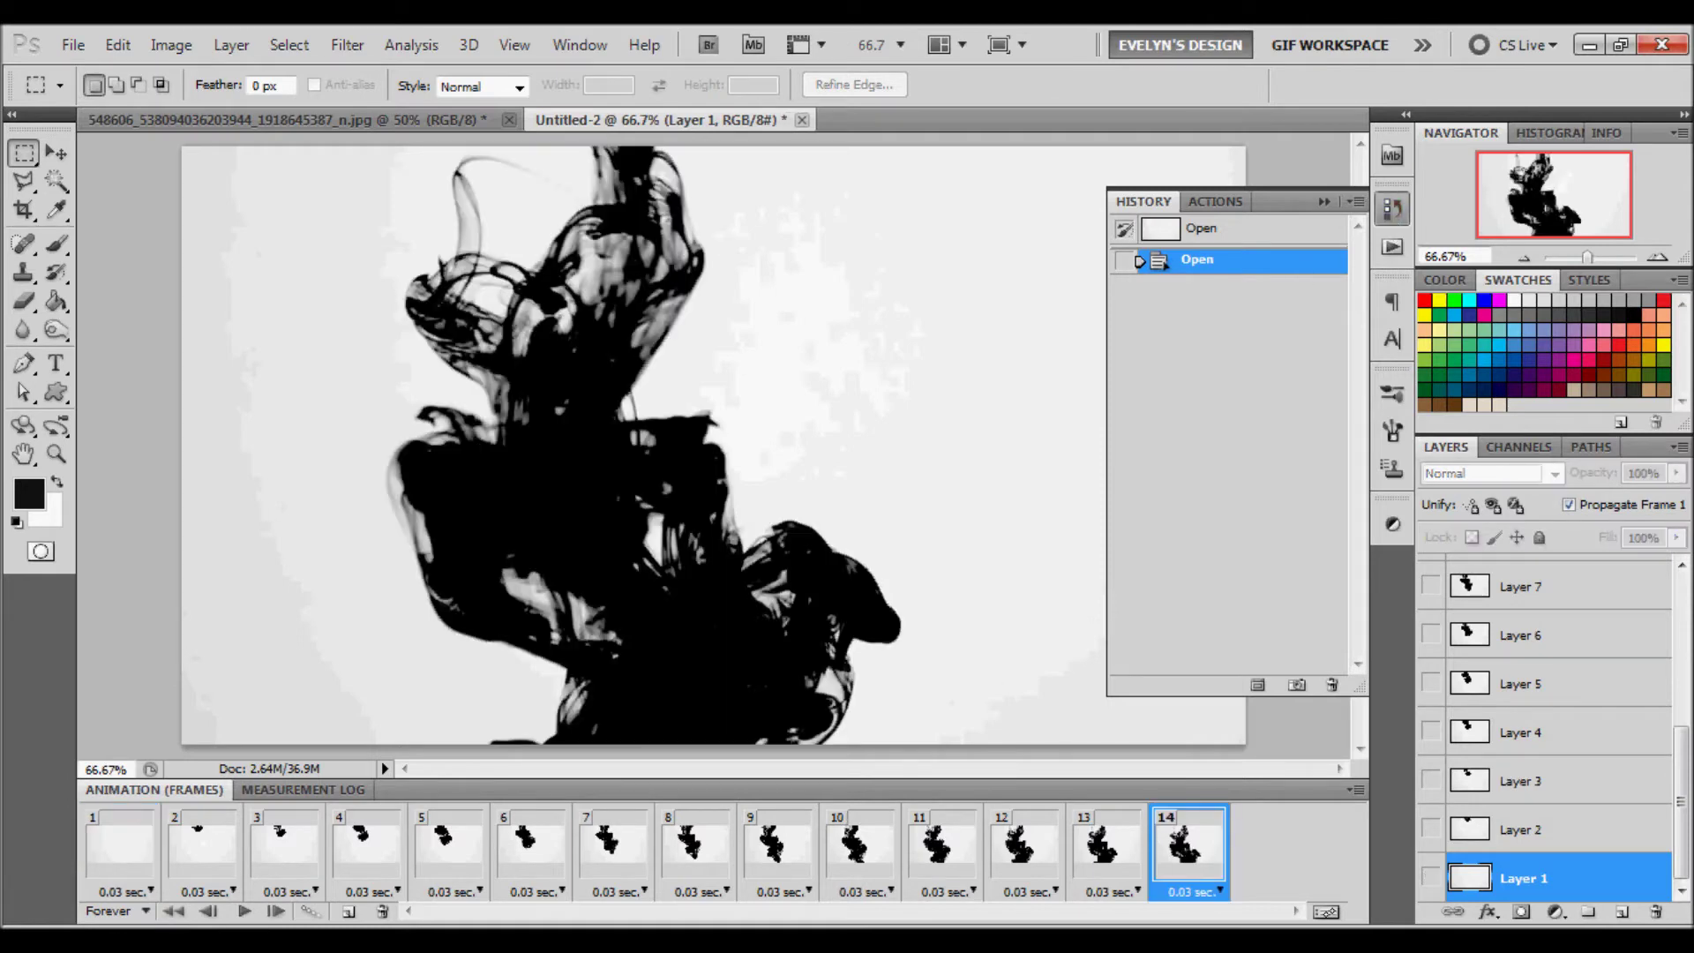
pyautogui.click(690, 869)
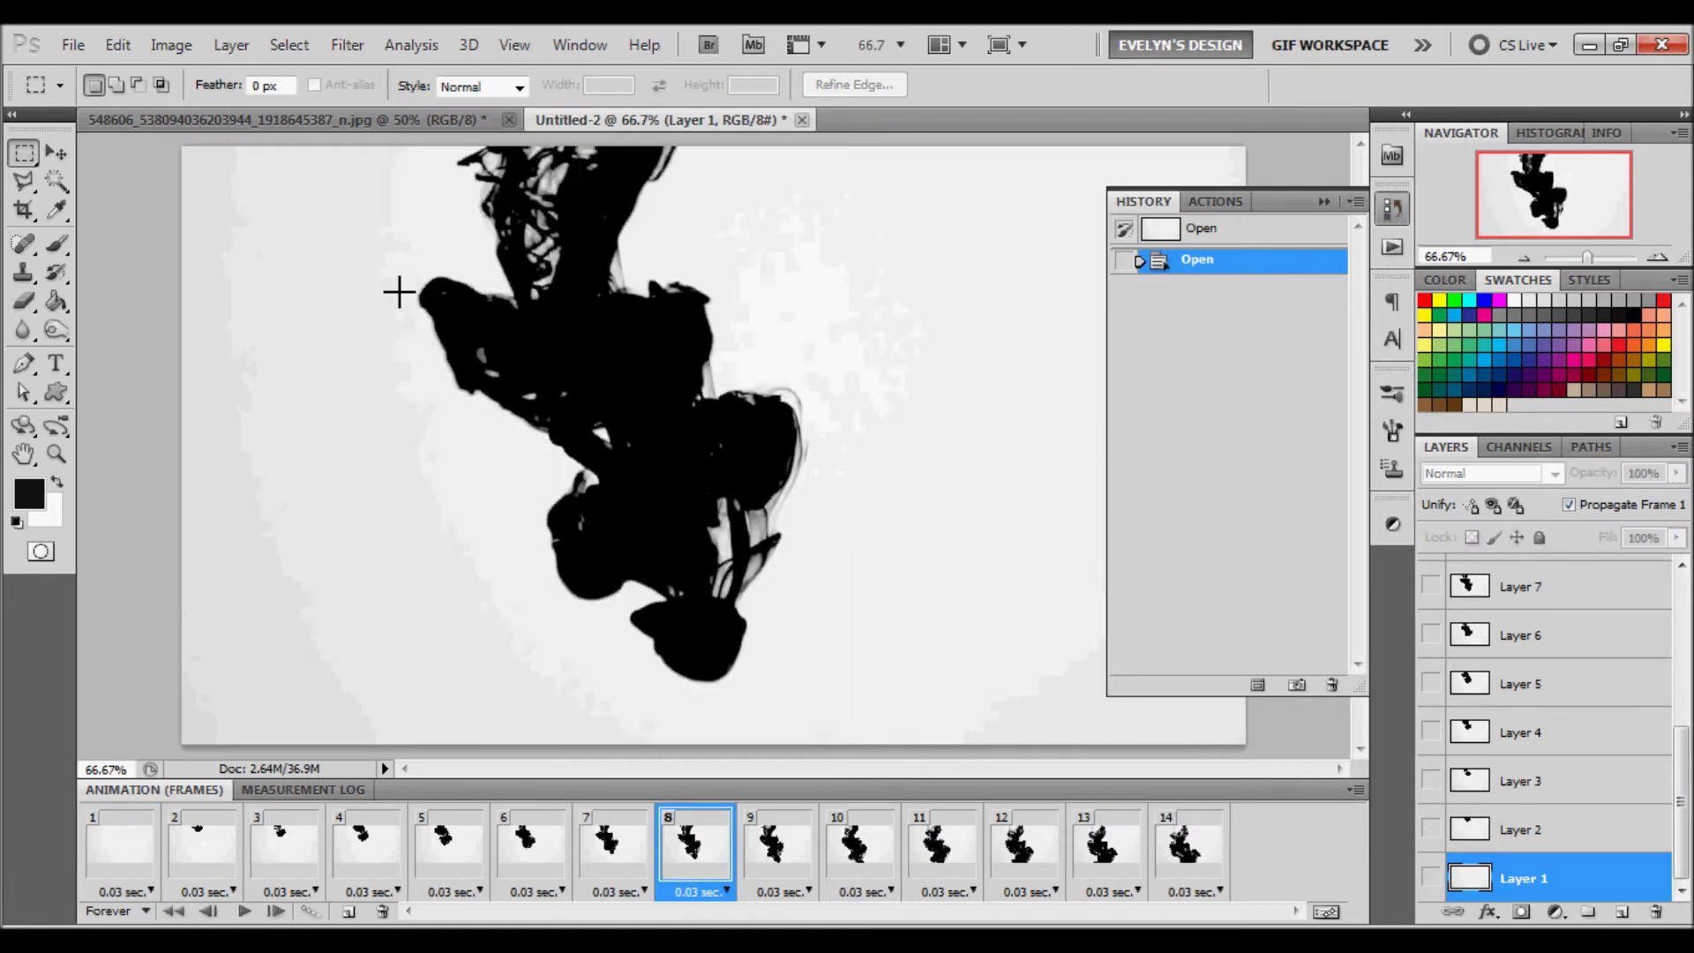
pyautogui.click(300, 848)
pyautogui.click(448, 847)
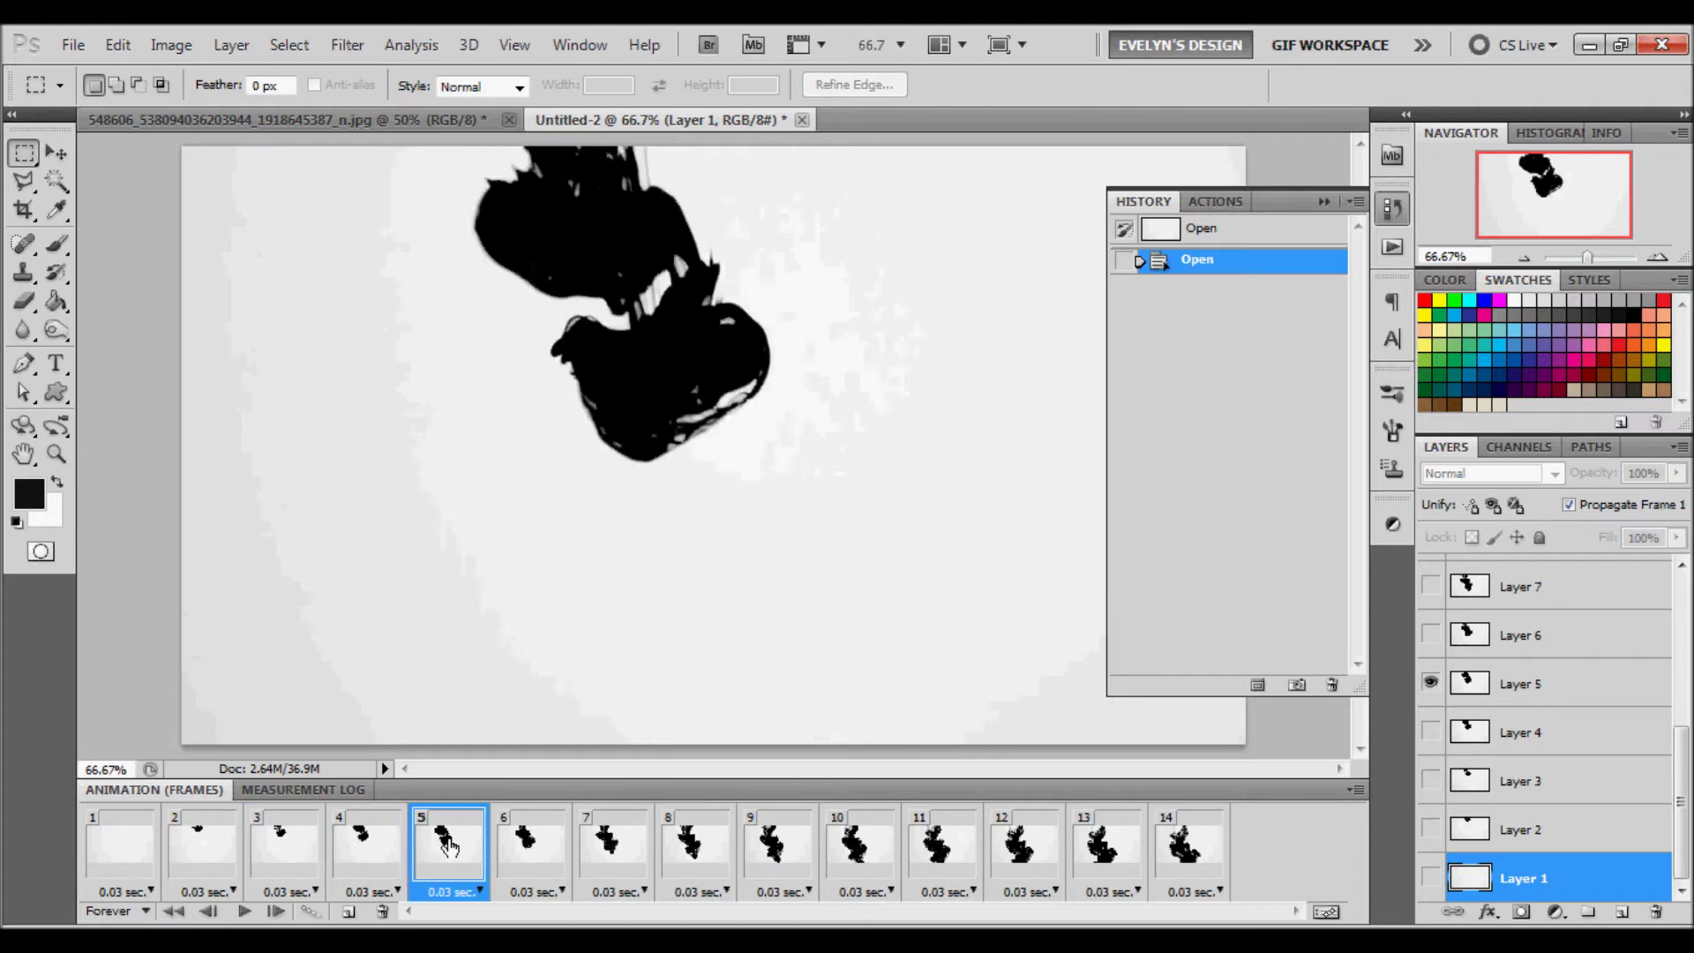
# Show the rulers and place vertical guides on both sides of the ink in frame 14, at about 3.4 and 12.1 on the ruler.
pyautogui.hotkey('ctrl', 'r')
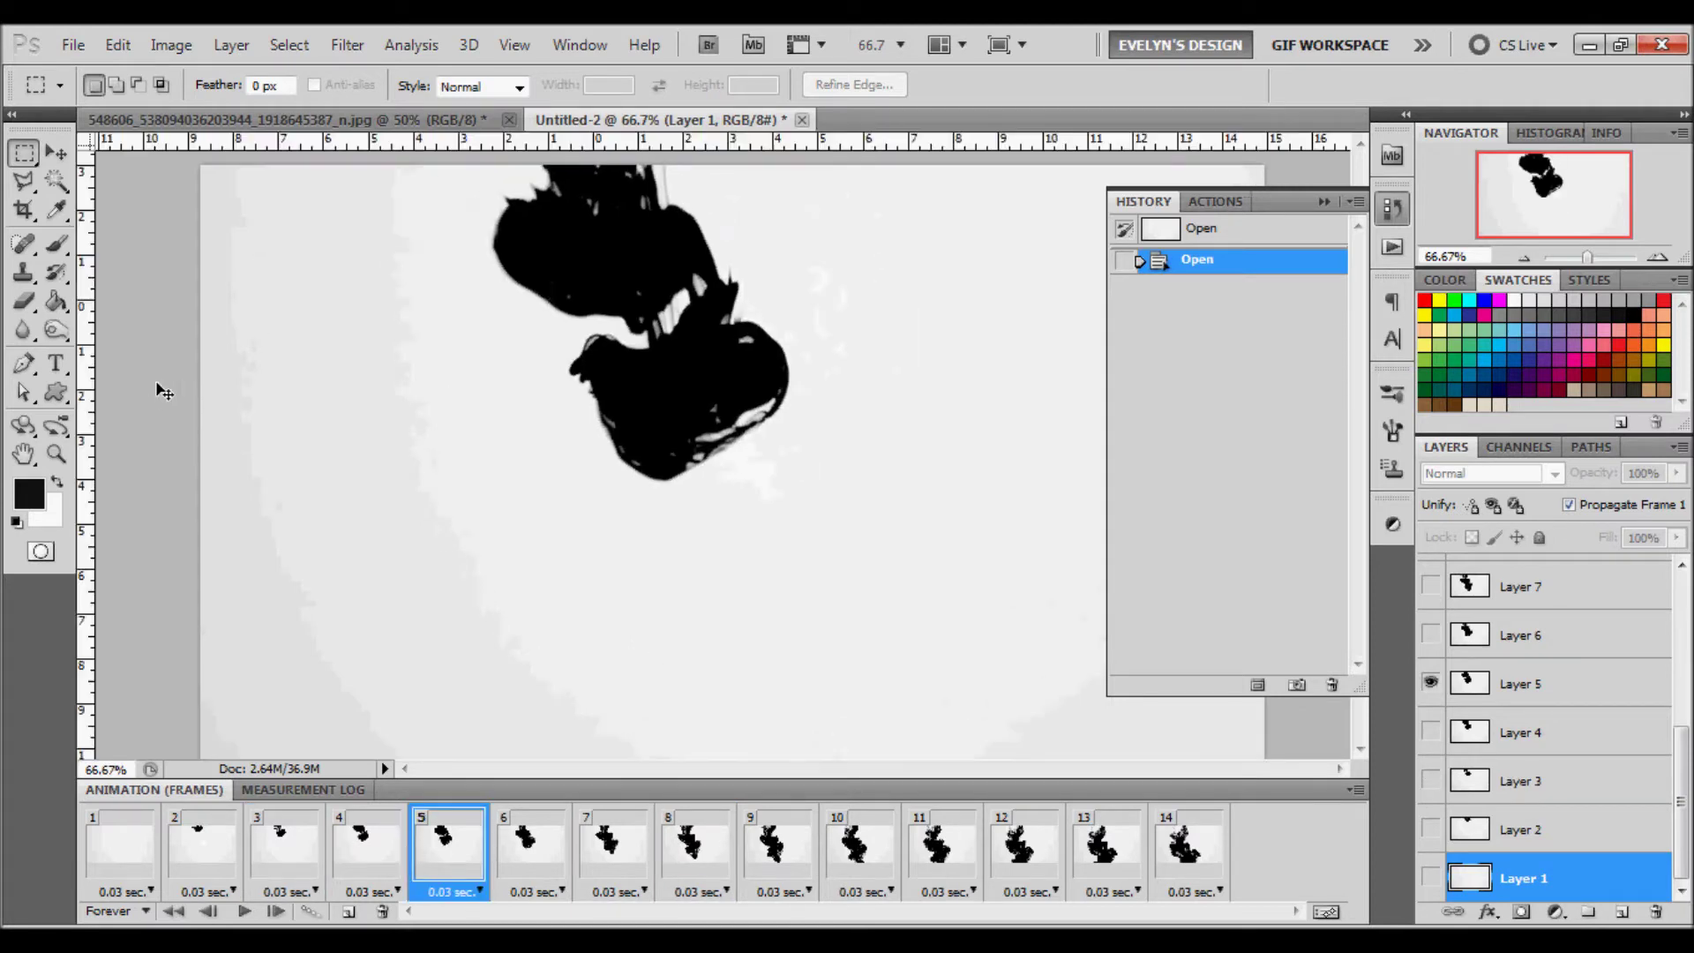
pyautogui.click(56, 154)
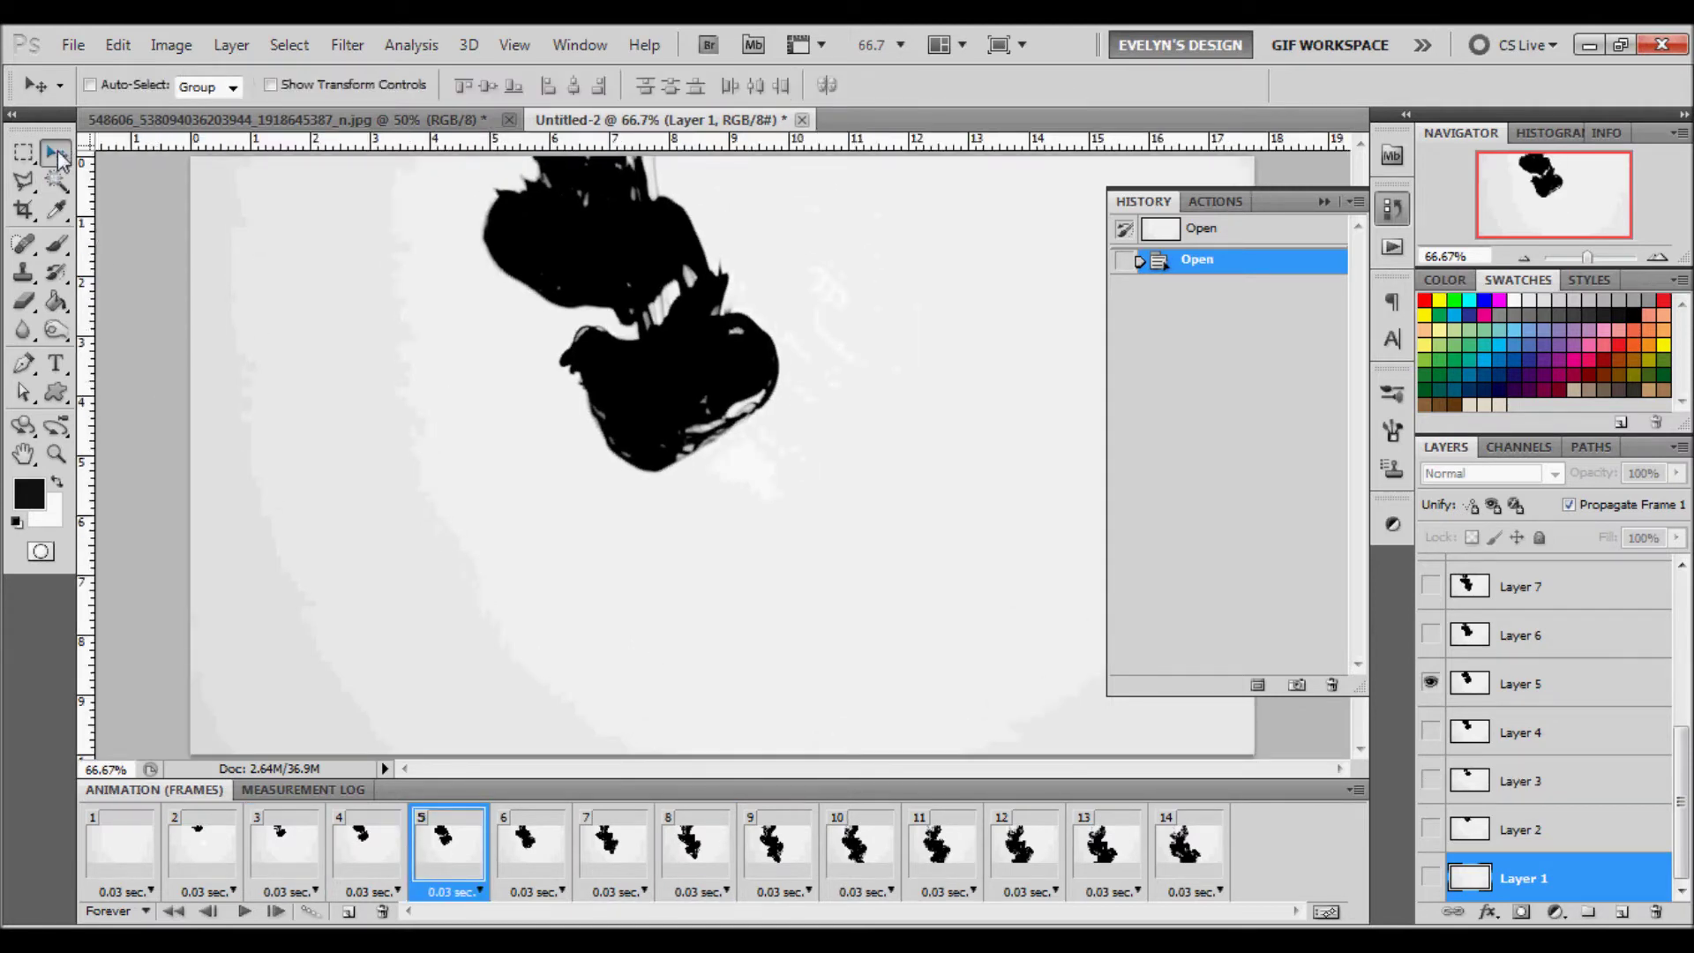
pyautogui.moveTo(84, 257); pyautogui.dragTo(474, 298)
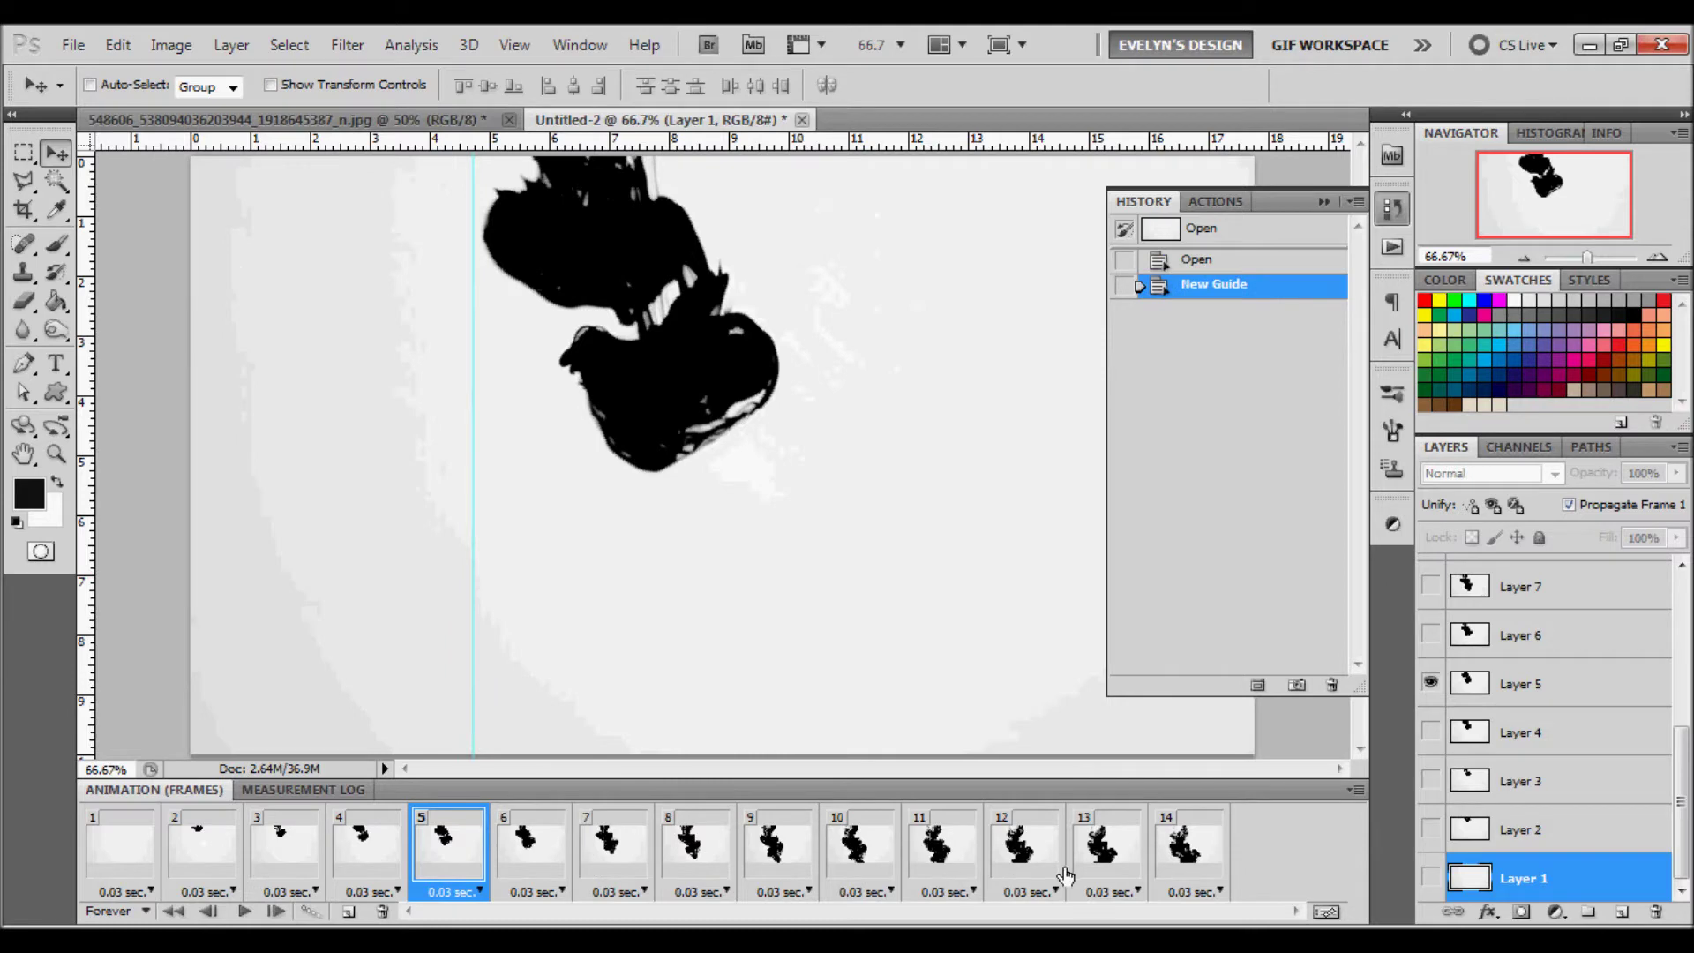
pyautogui.click(1183, 869)
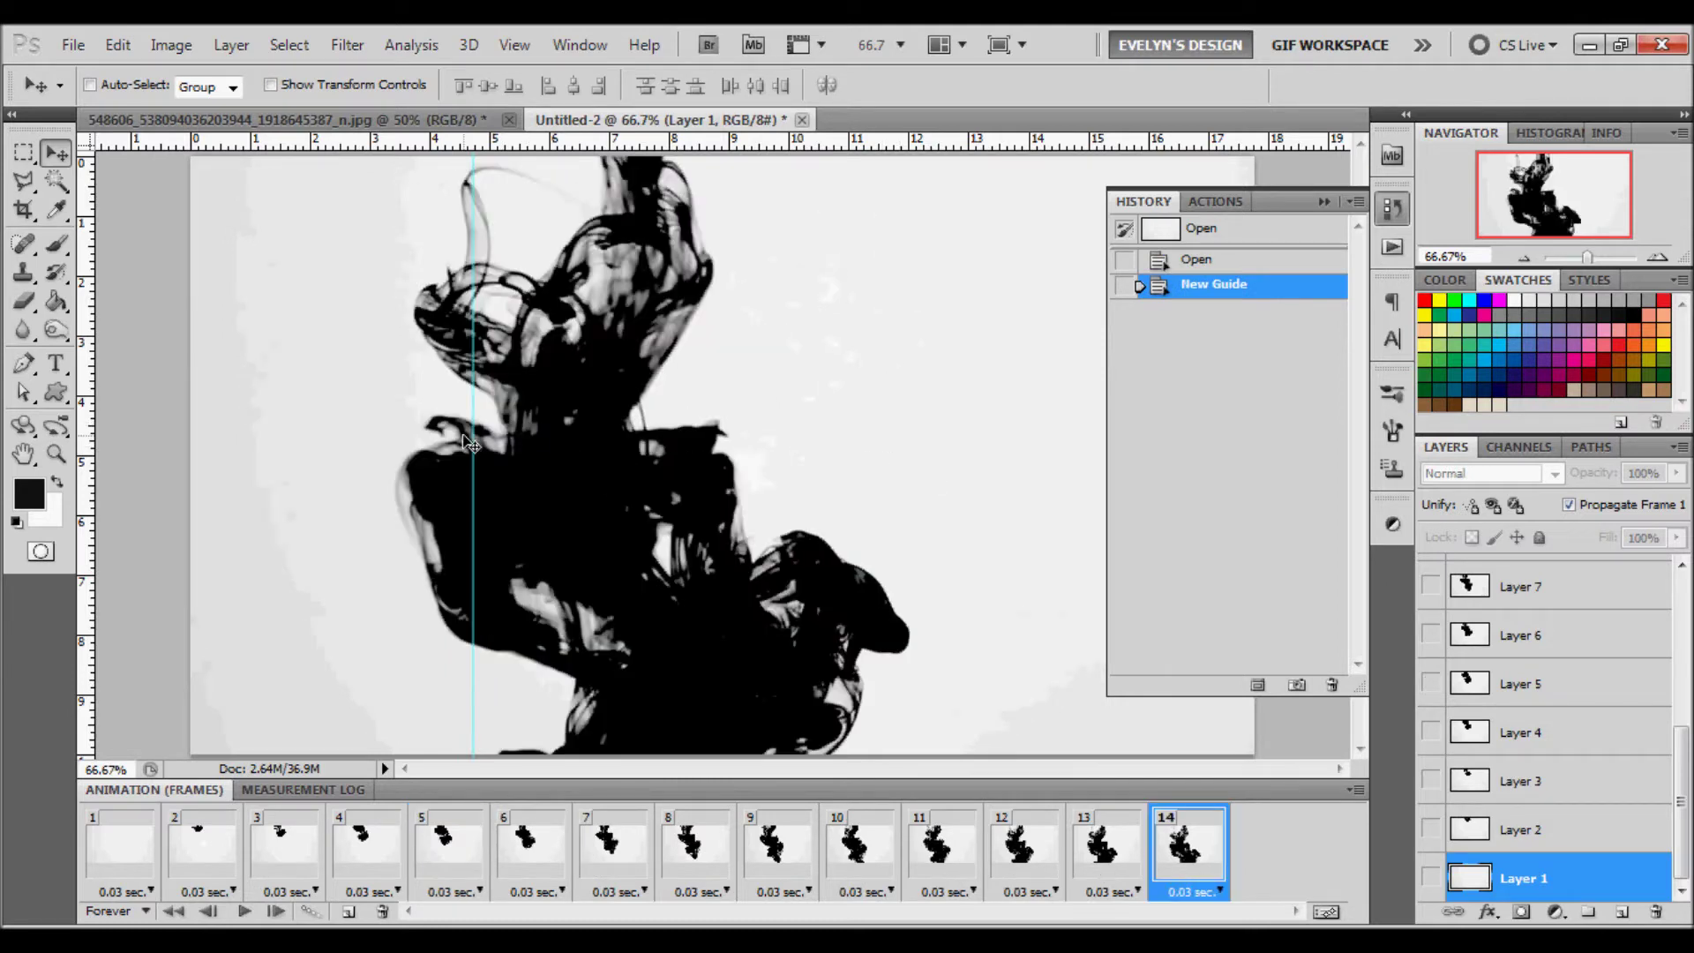
pyautogui.moveTo(473, 407); pyautogui.dragTo(393, 424)
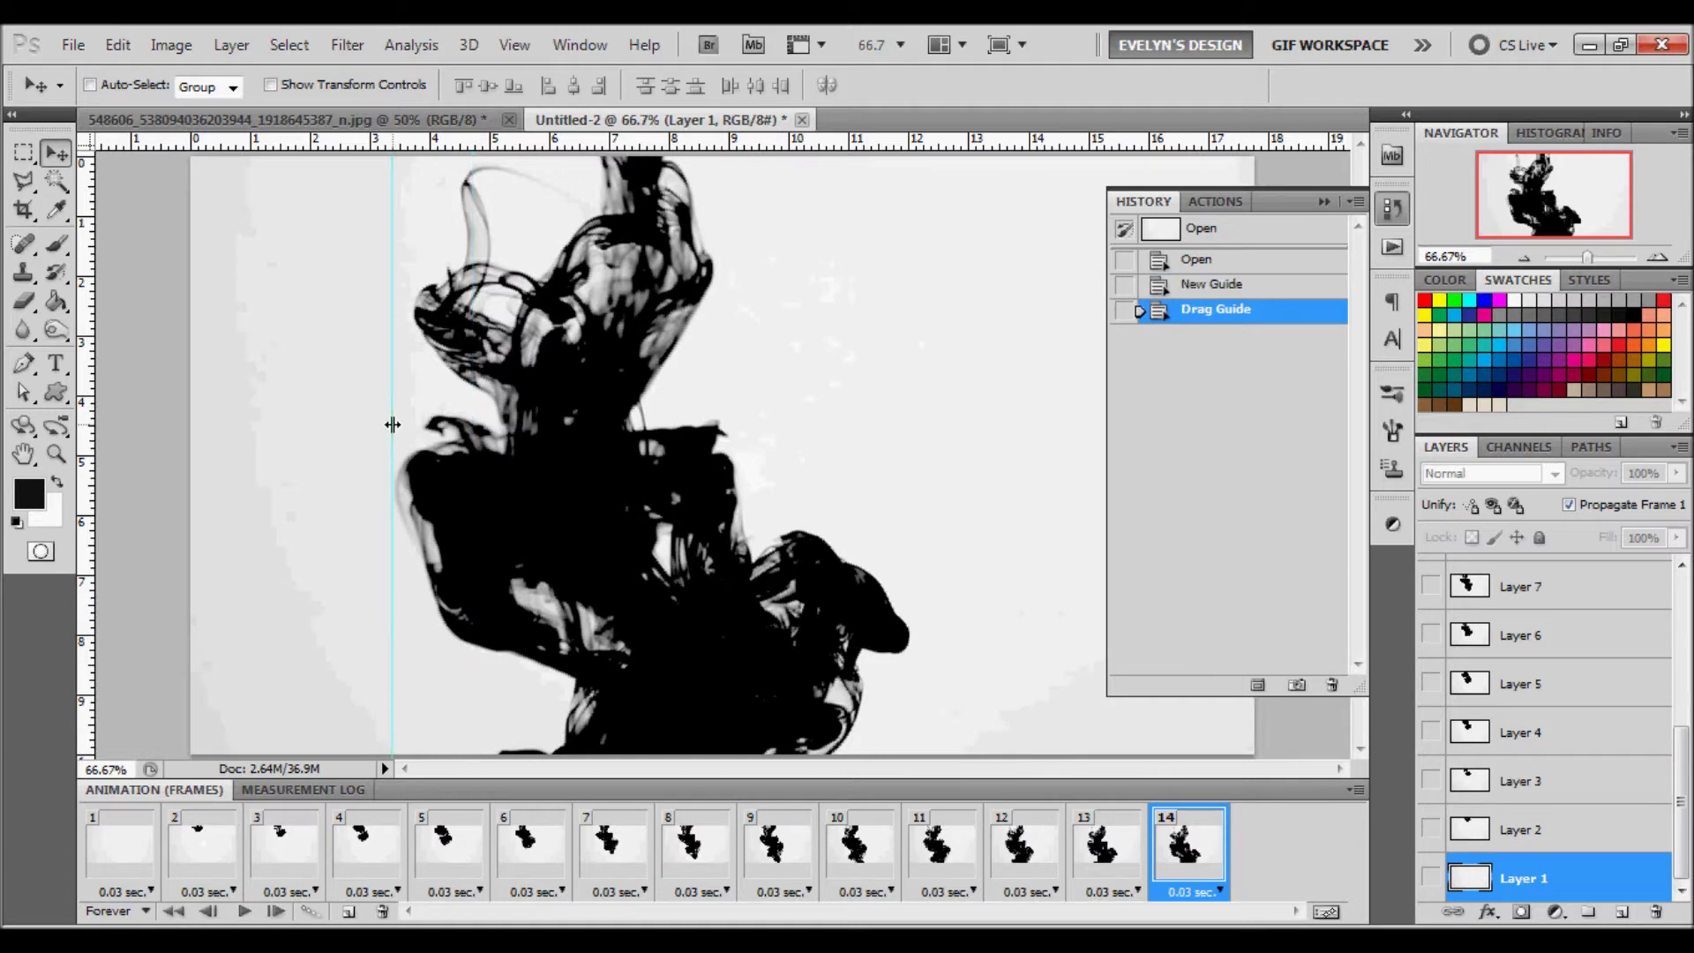
pyautogui.moveTo(87, 360); pyautogui.dragTo(914, 488)
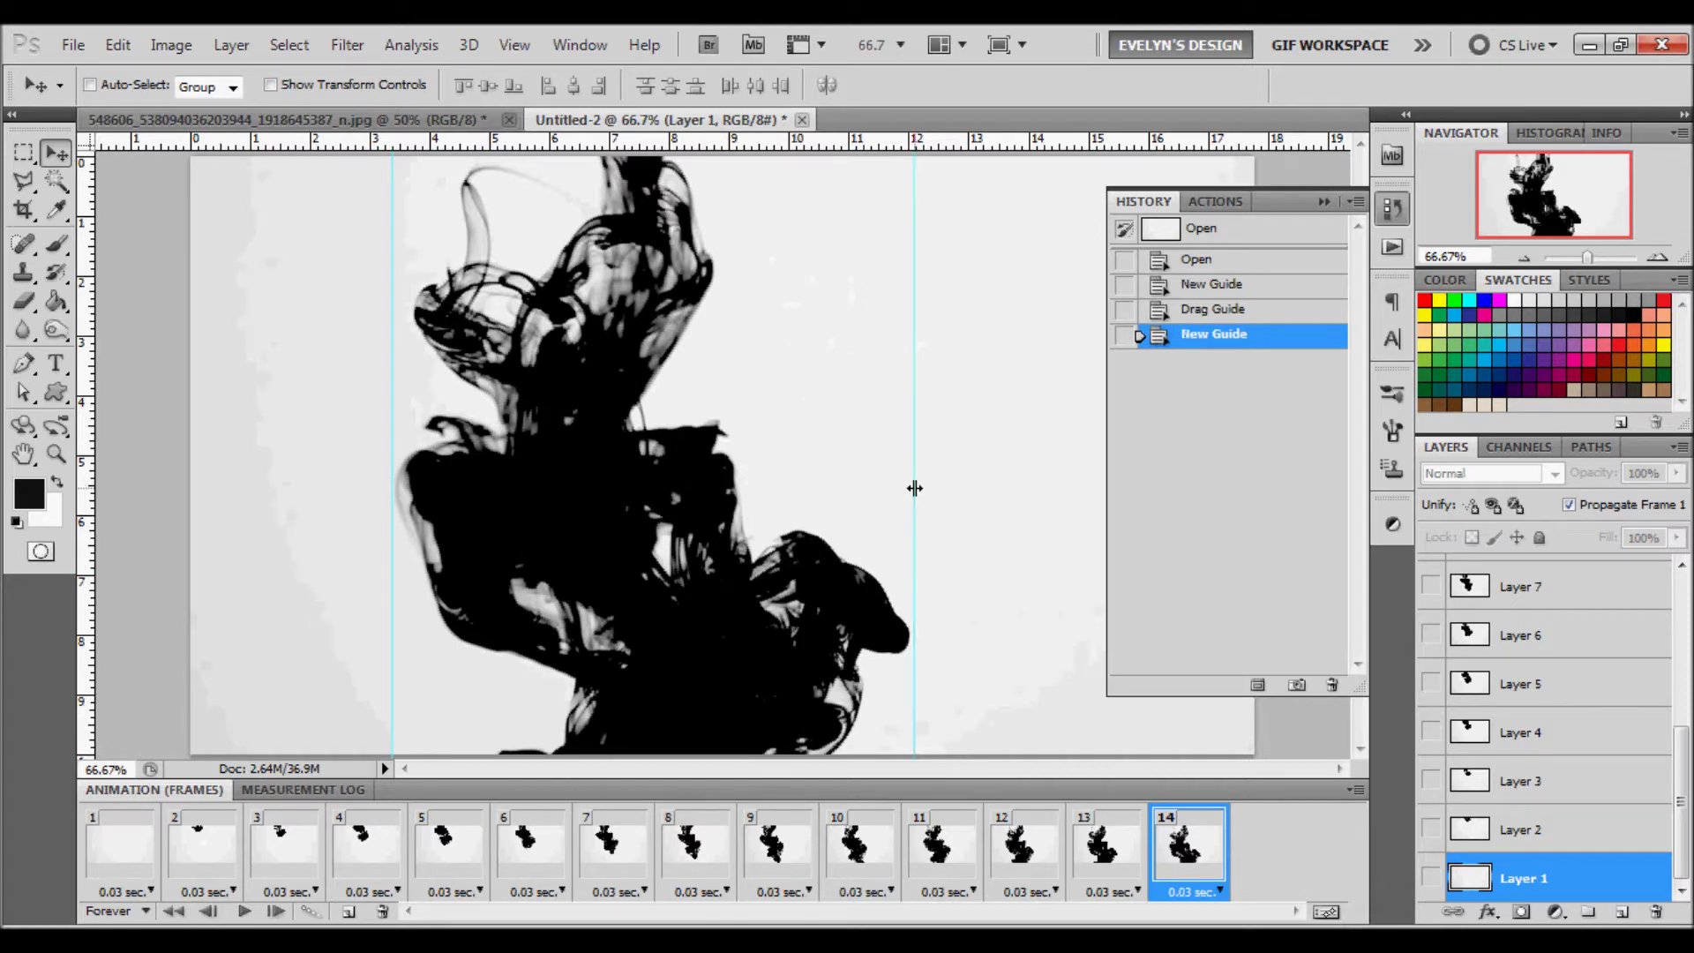
# Play the animation from frame 1 to check the ink against the guides, then stop and return to frame 1.
pyautogui.click(140, 882)
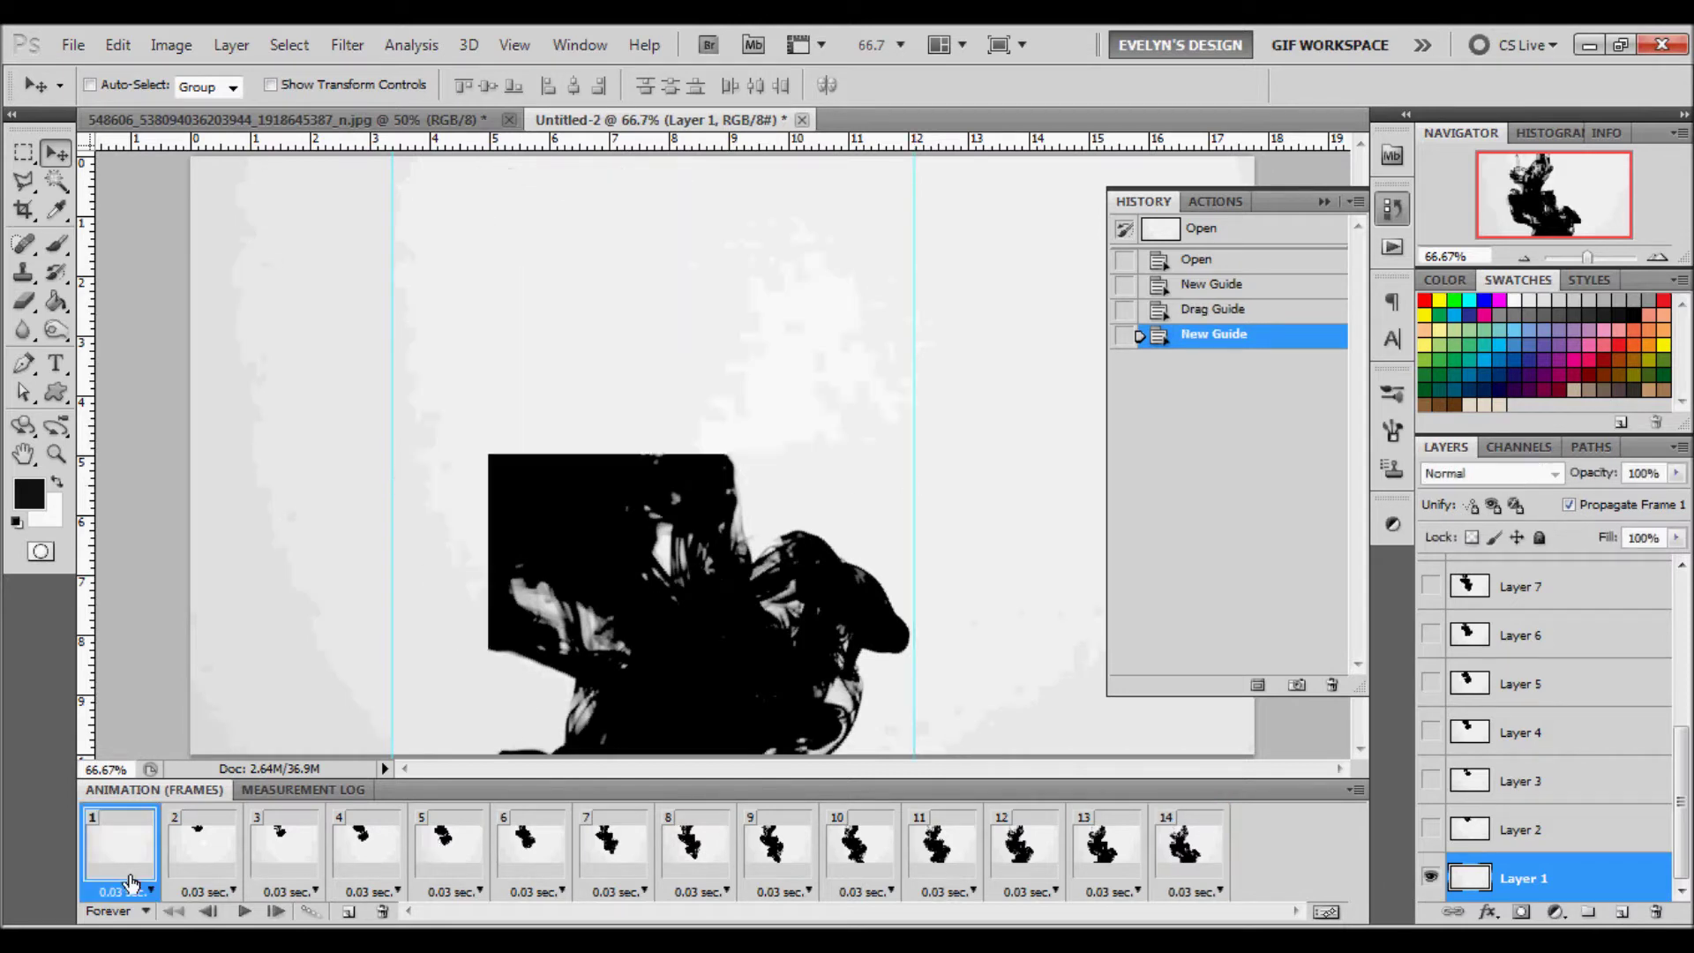
pyautogui.click(247, 913)
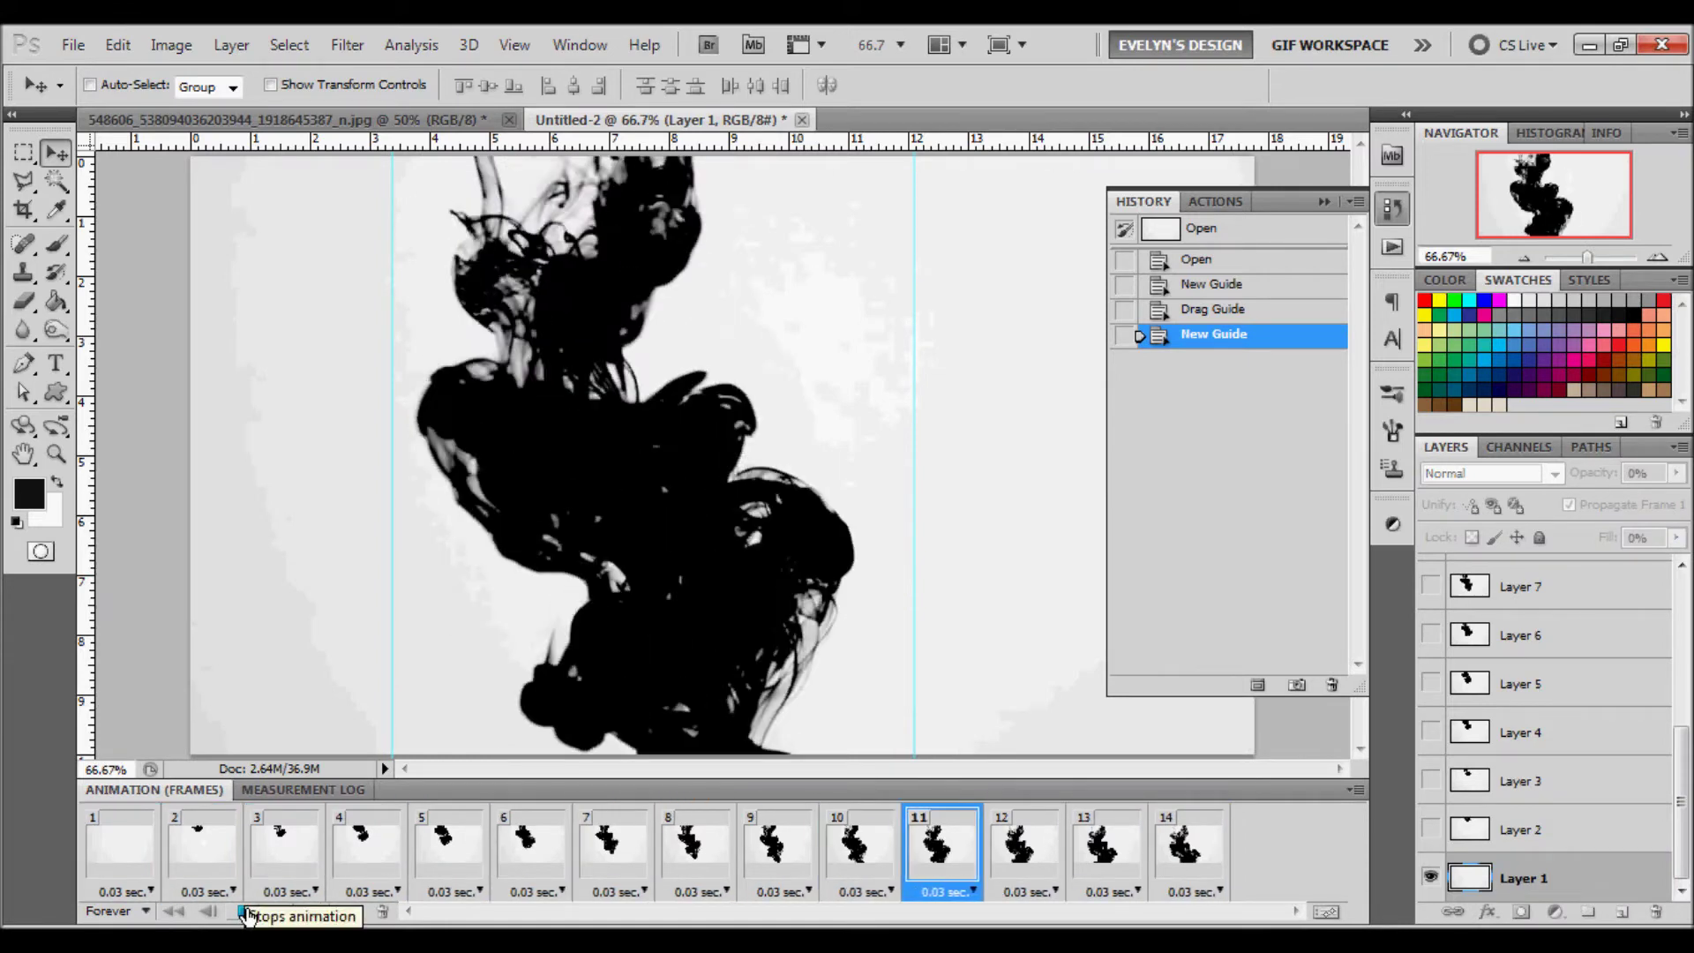
pyautogui.click(246, 914)
pyautogui.click(140, 864)
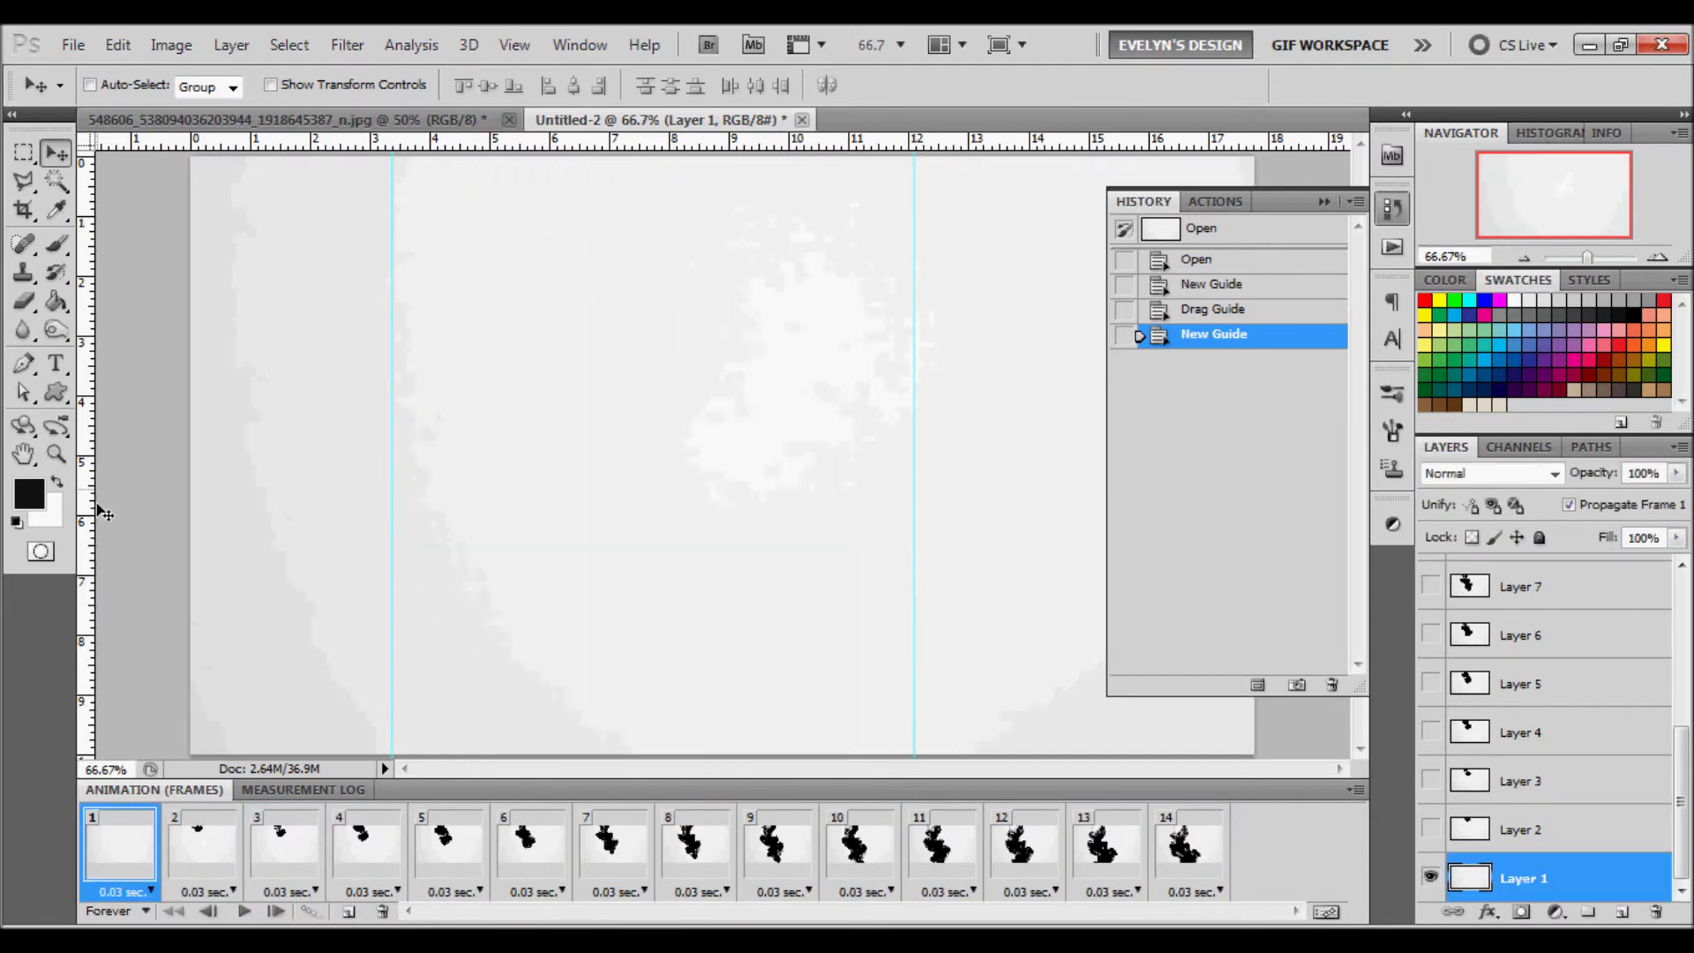
# Crop the document to the full-height area between the two vertical guides.
pyautogui.click(23, 153)
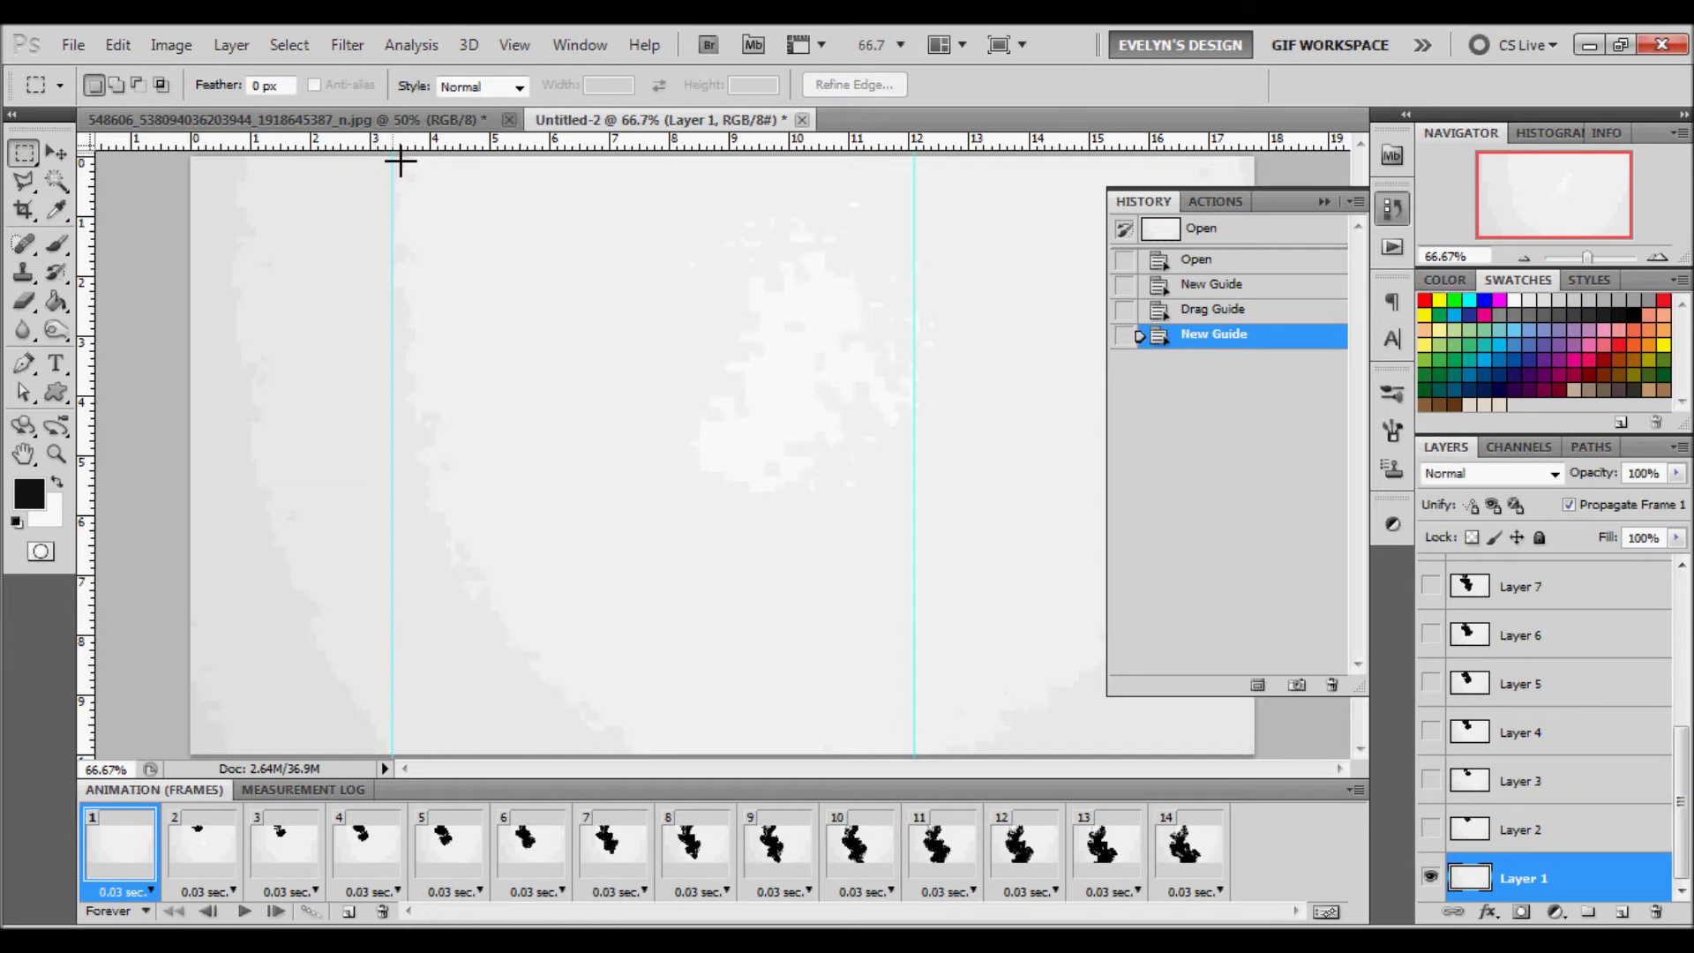
pyautogui.moveTo(430, 344); pyautogui.dragTo(917, 843)
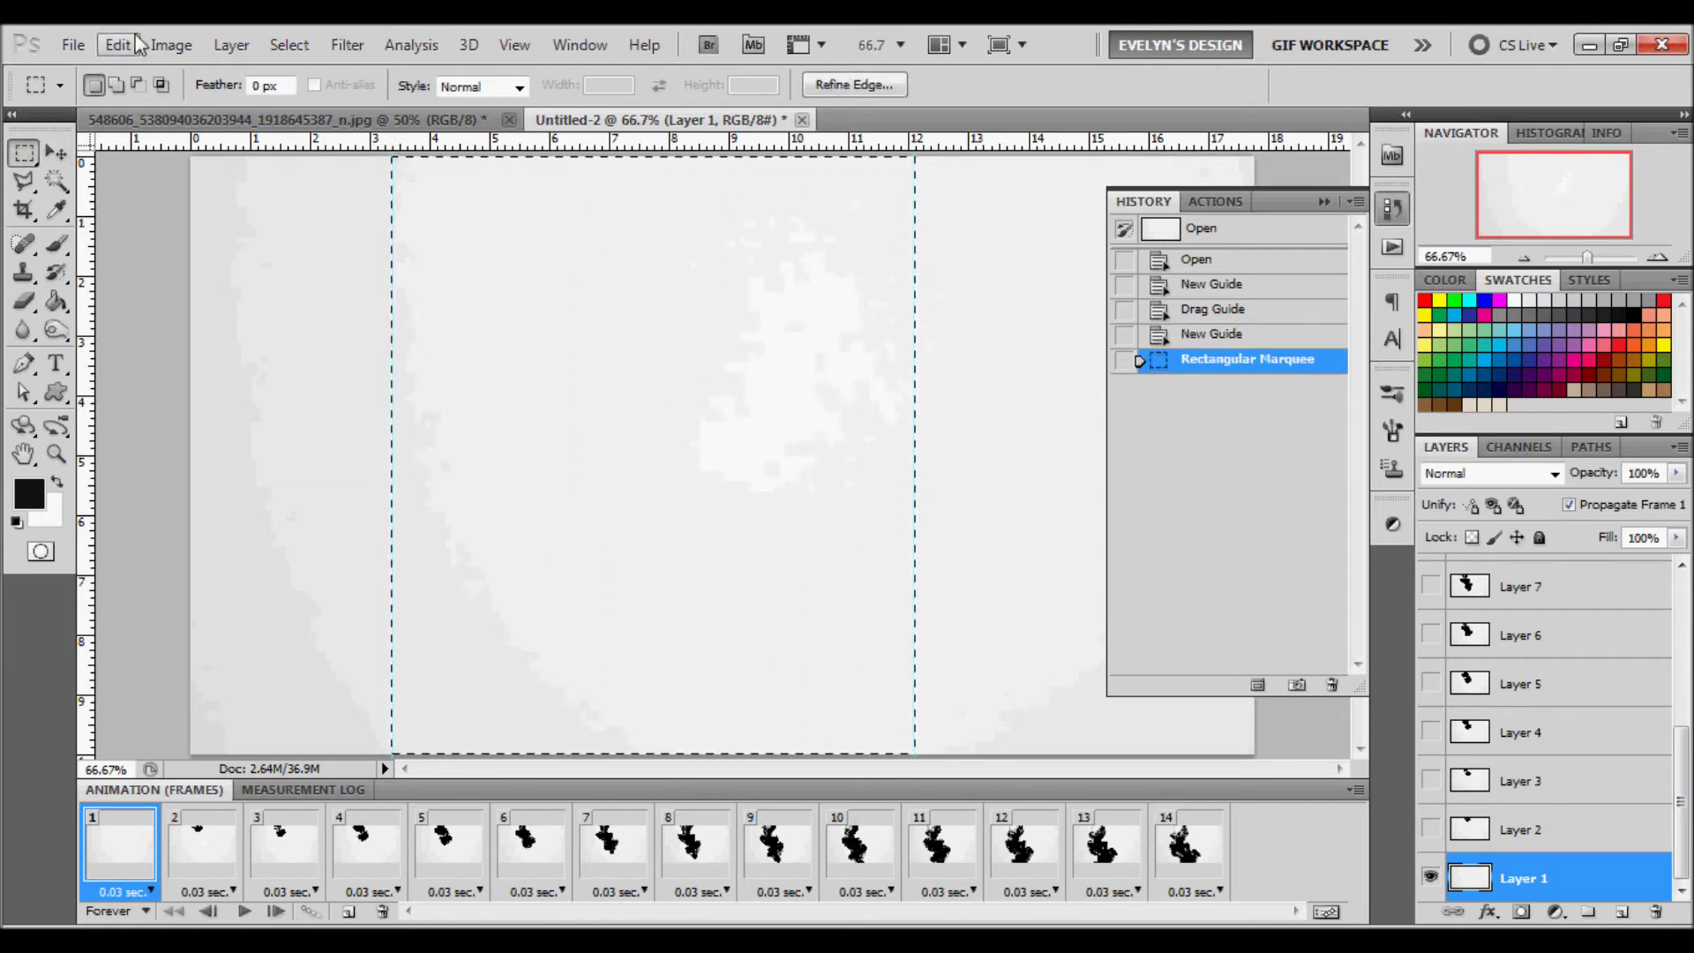
pyautogui.click(170, 44)
pyautogui.click(260, 295)
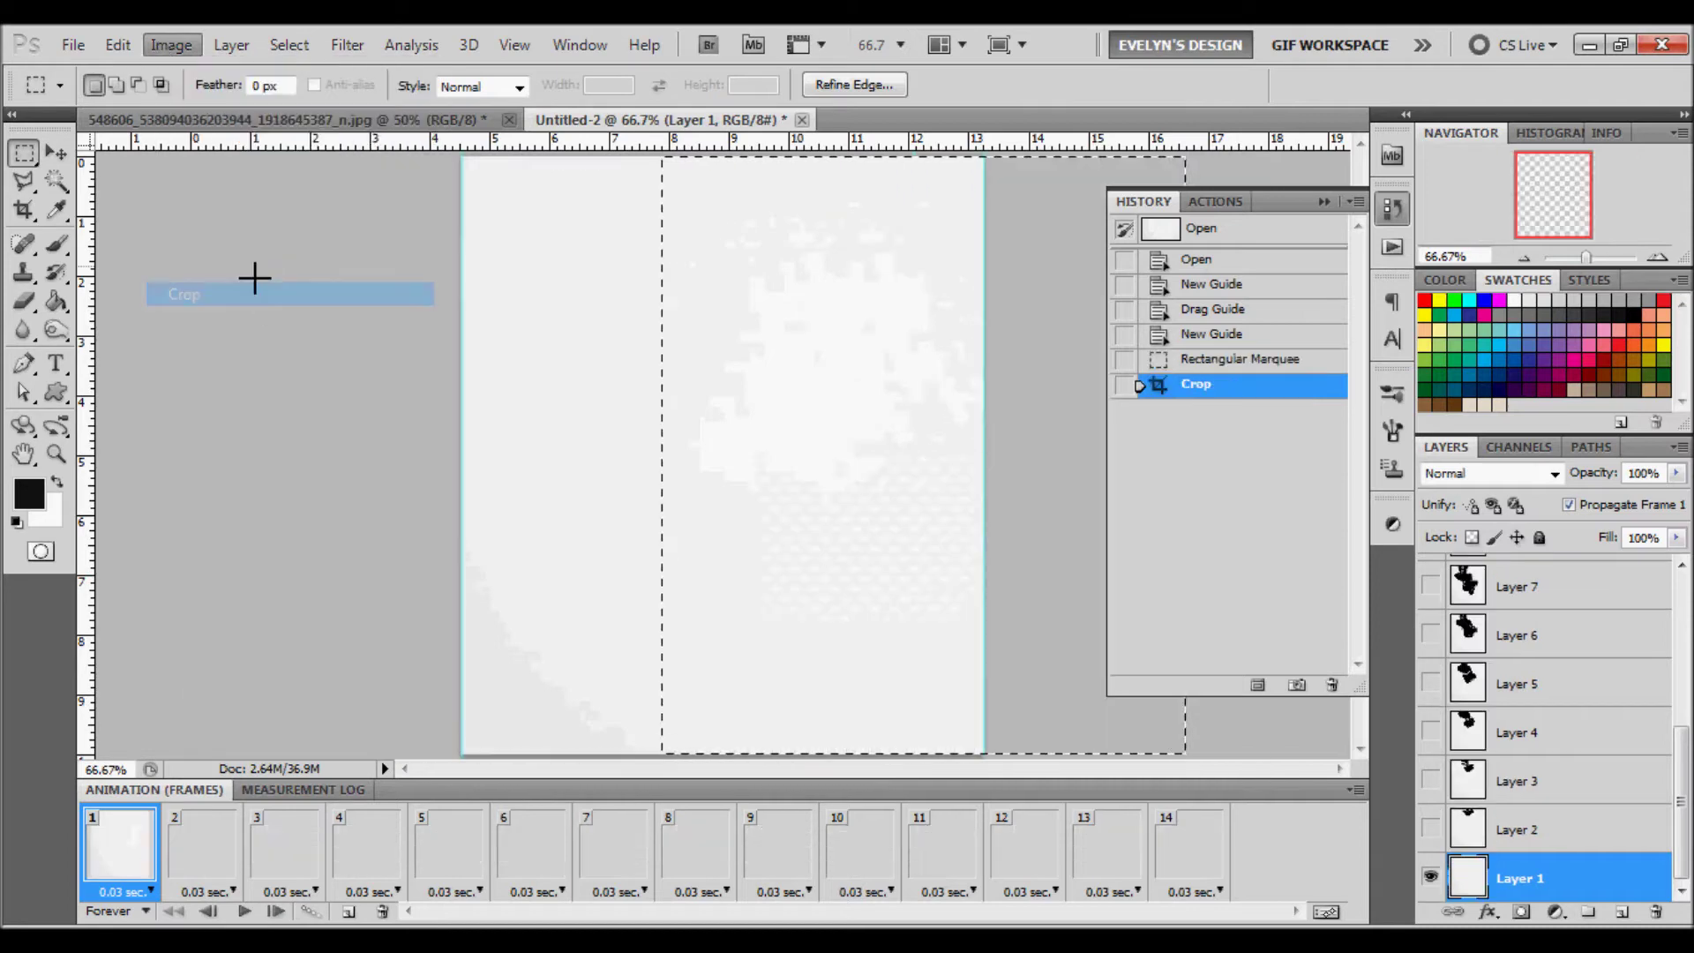
# Duplicate the cropped document as "Ink Gif" and close the original Untitled-2 without saving.
pyautogui.click(170, 44)
pyautogui.click(251, 375)
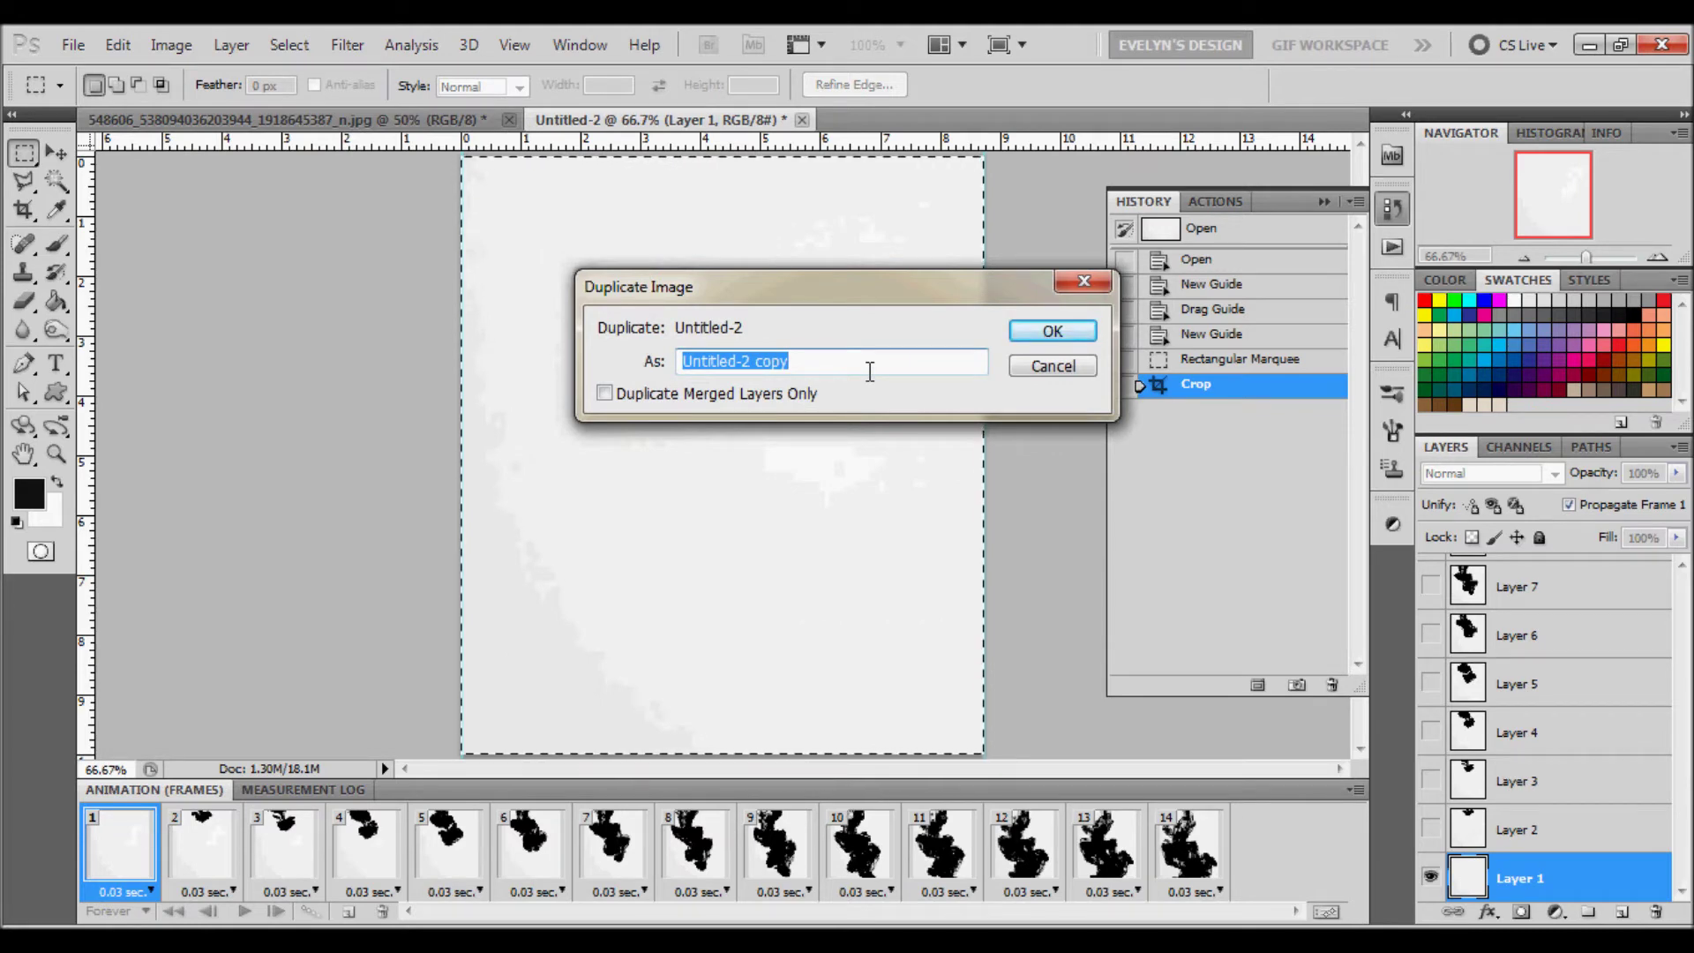
pyautogui.write('KK')
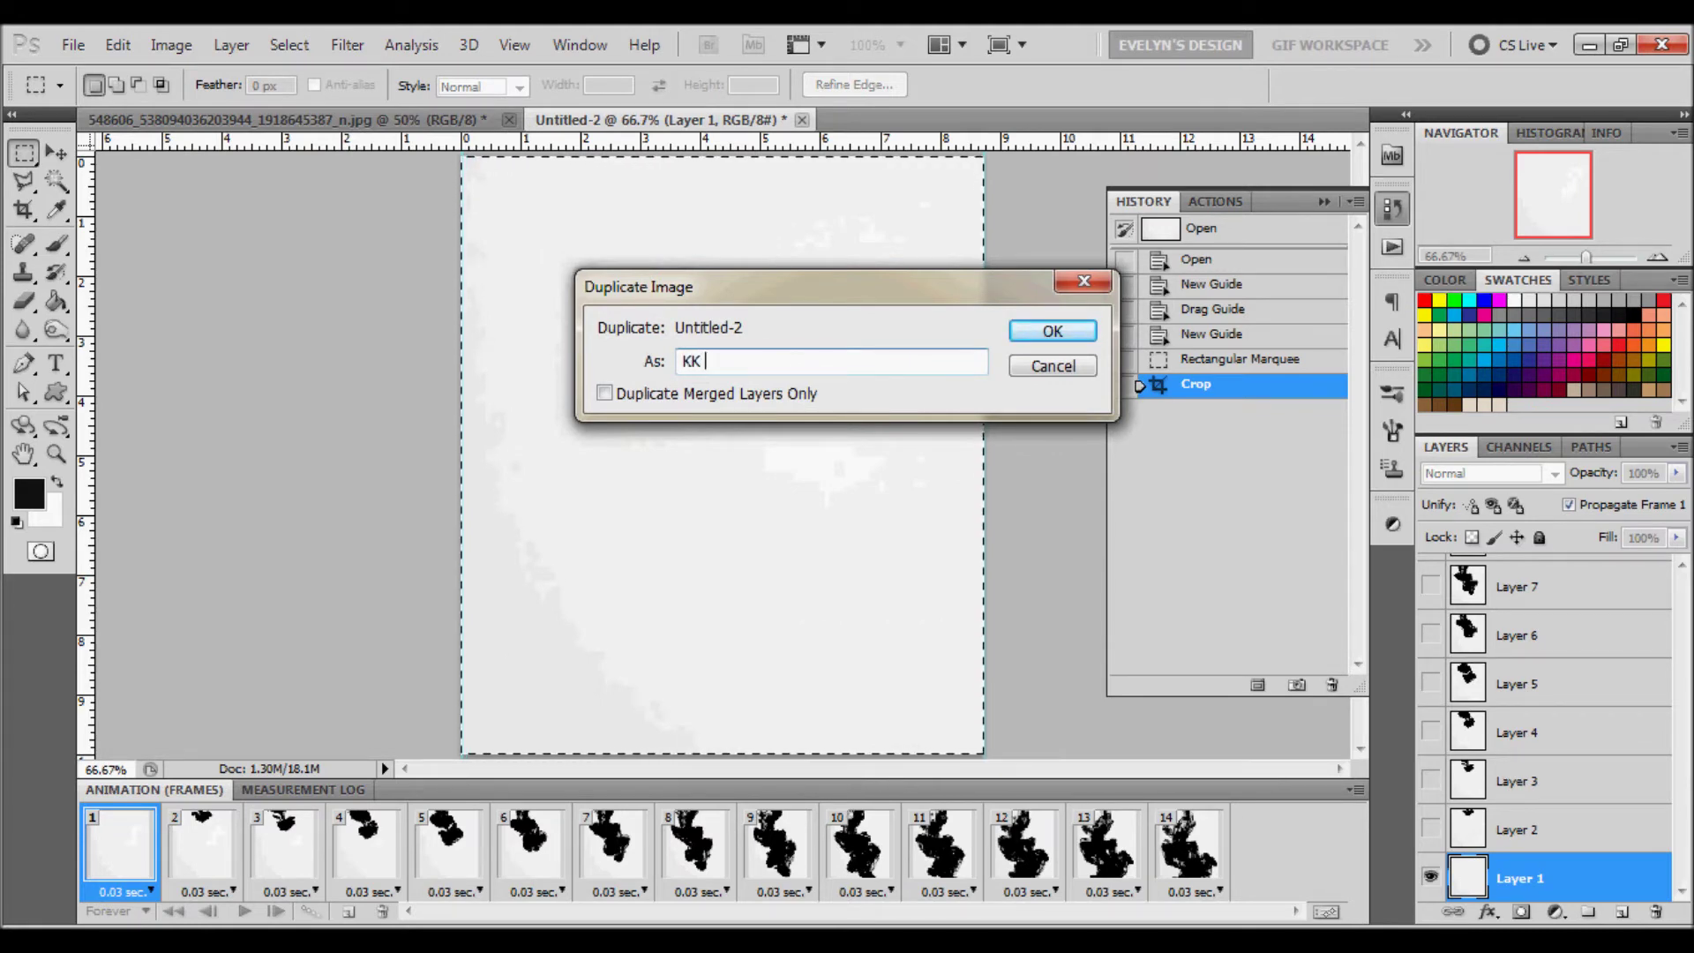
pyautogui.press('BackSpace')
pyautogui.press('BackSpace')
pyautogui.write('Ink Gif')
pyautogui.press('Return')
pyautogui.click(801, 119)
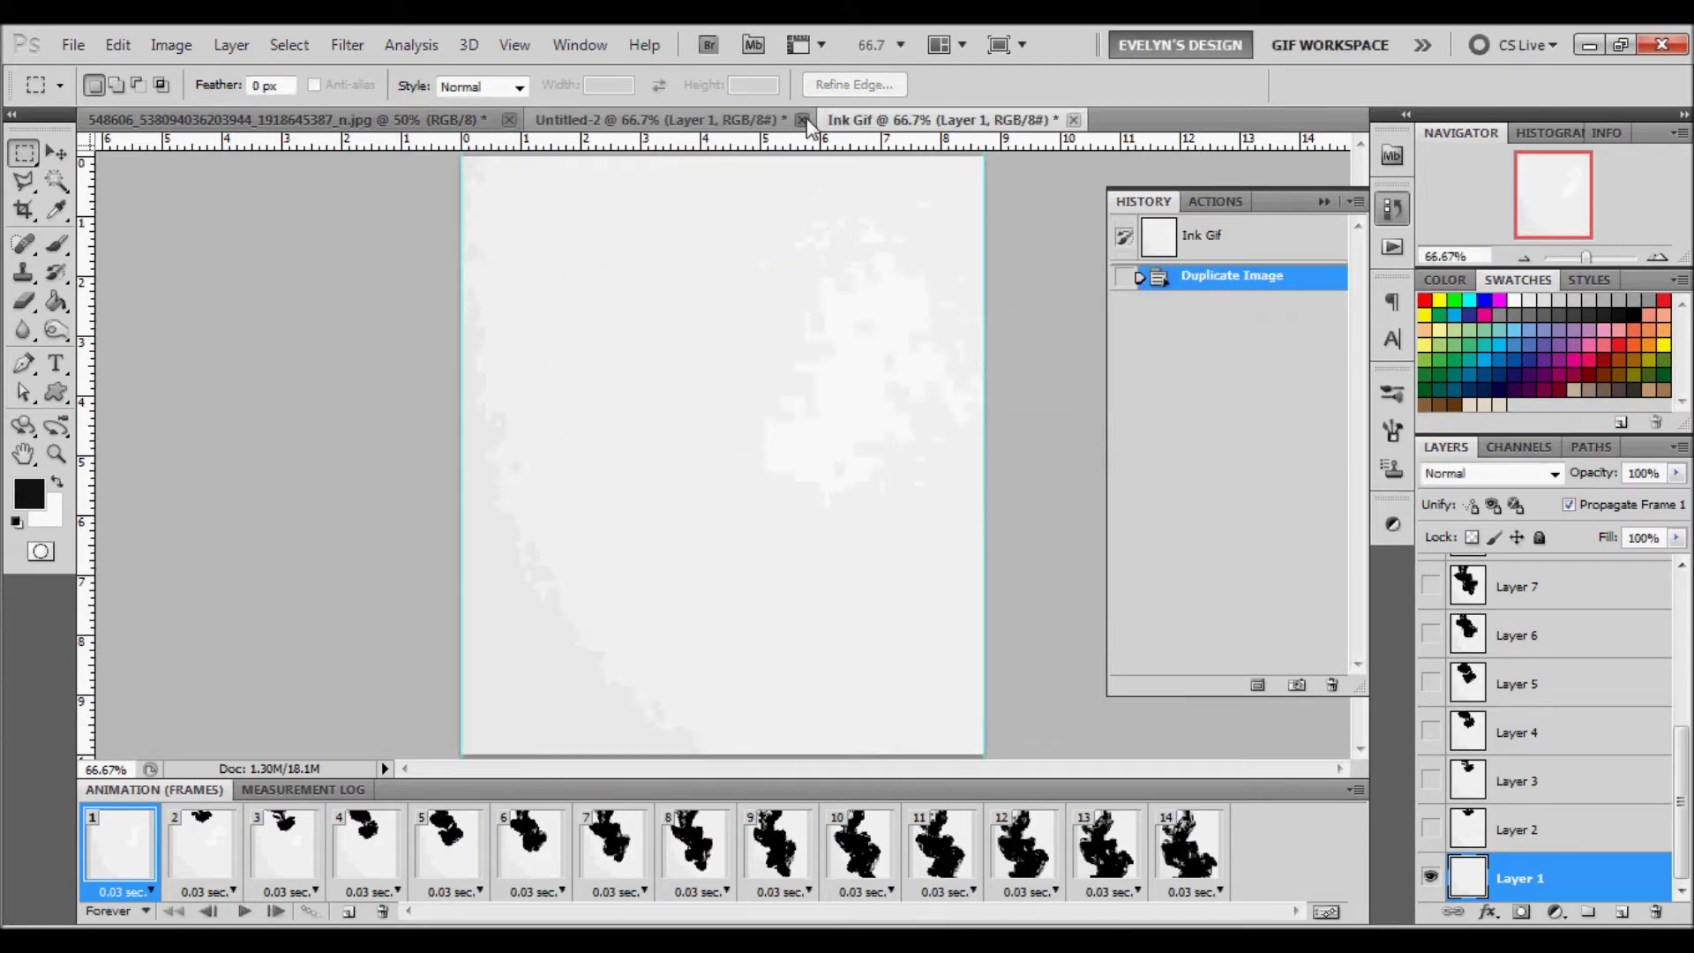
pyautogui.click(850, 391)
# Place the photo above Layer 14 in Ink Gif, position it over the canvas, and set its blend mode to Lighter Color.
pyautogui.click(265, 119)
pyautogui.click(56, 152)
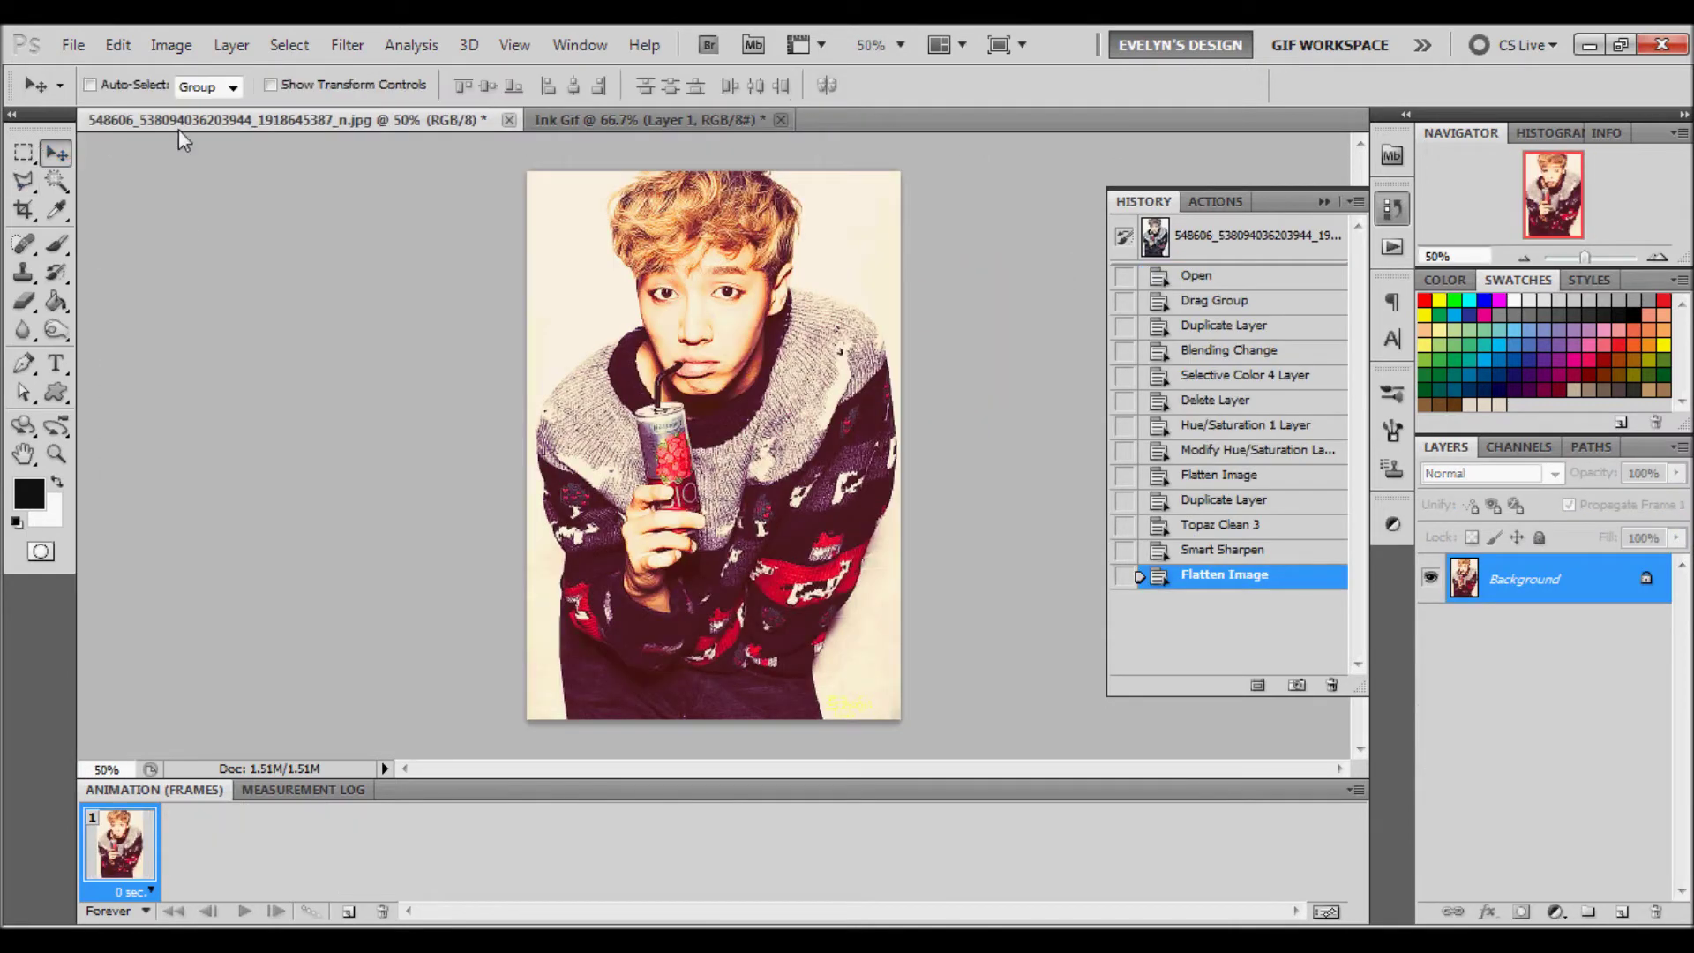
pyautogui.click(600, 119)
pyautogui.click(131, 893)
pyautogui.click(424, 880)
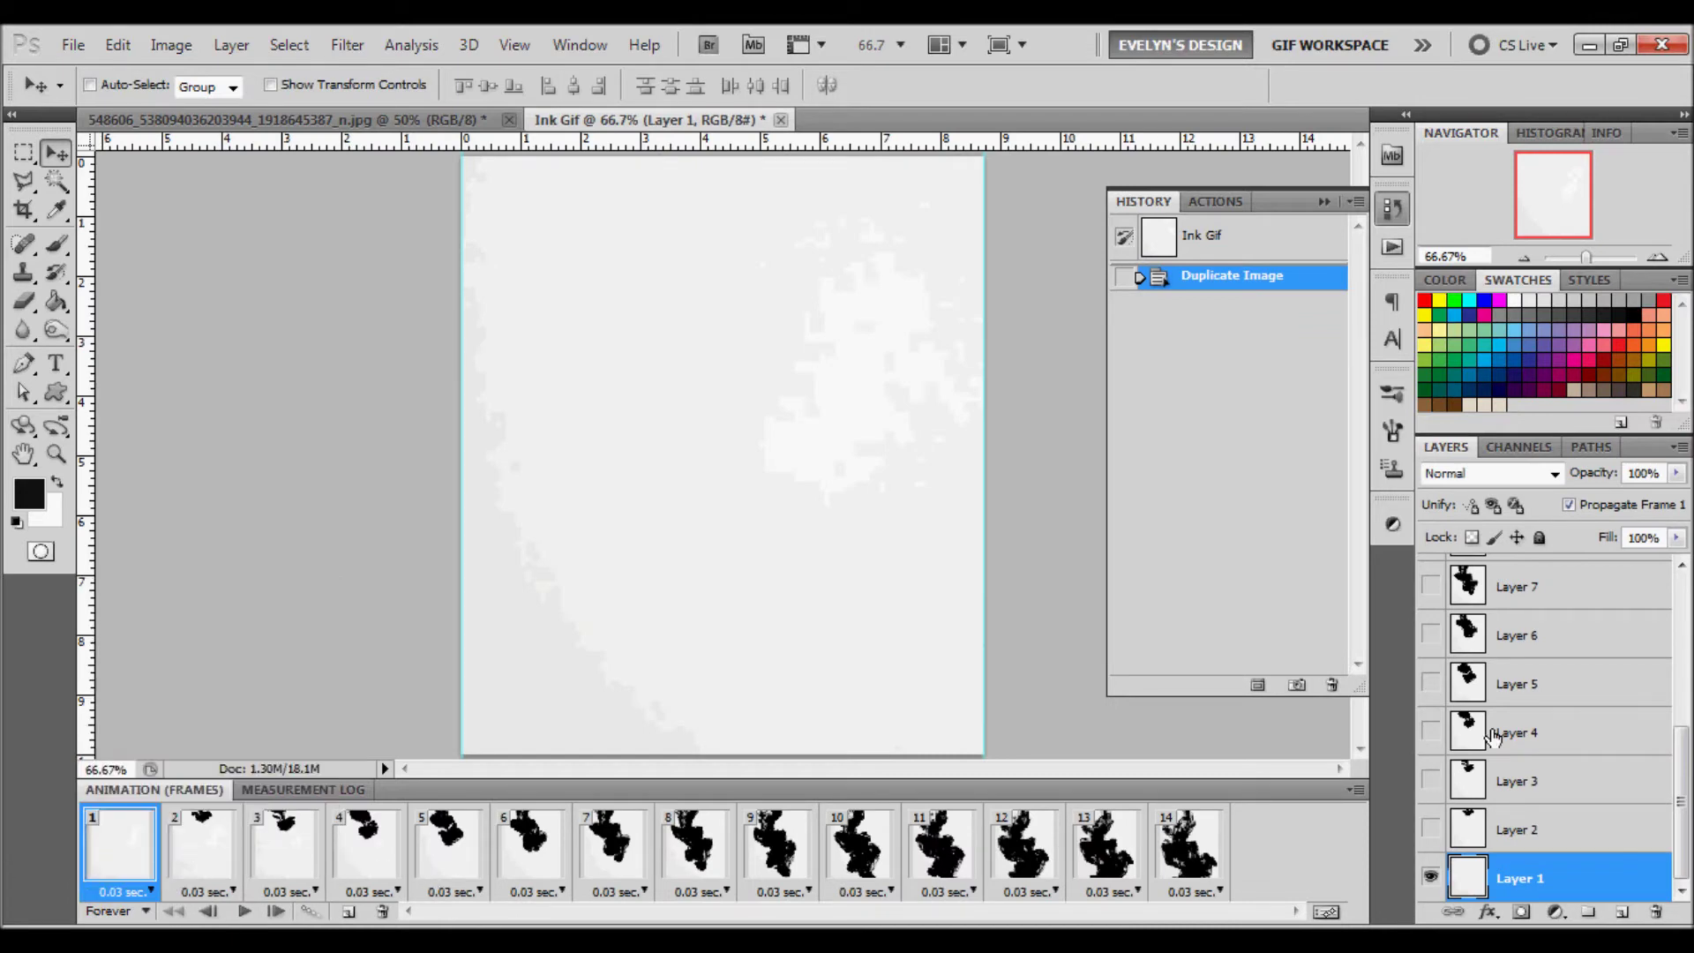
pyautogui.scroll(4, 1518, 715)
pyautogui.click(1559, 575)
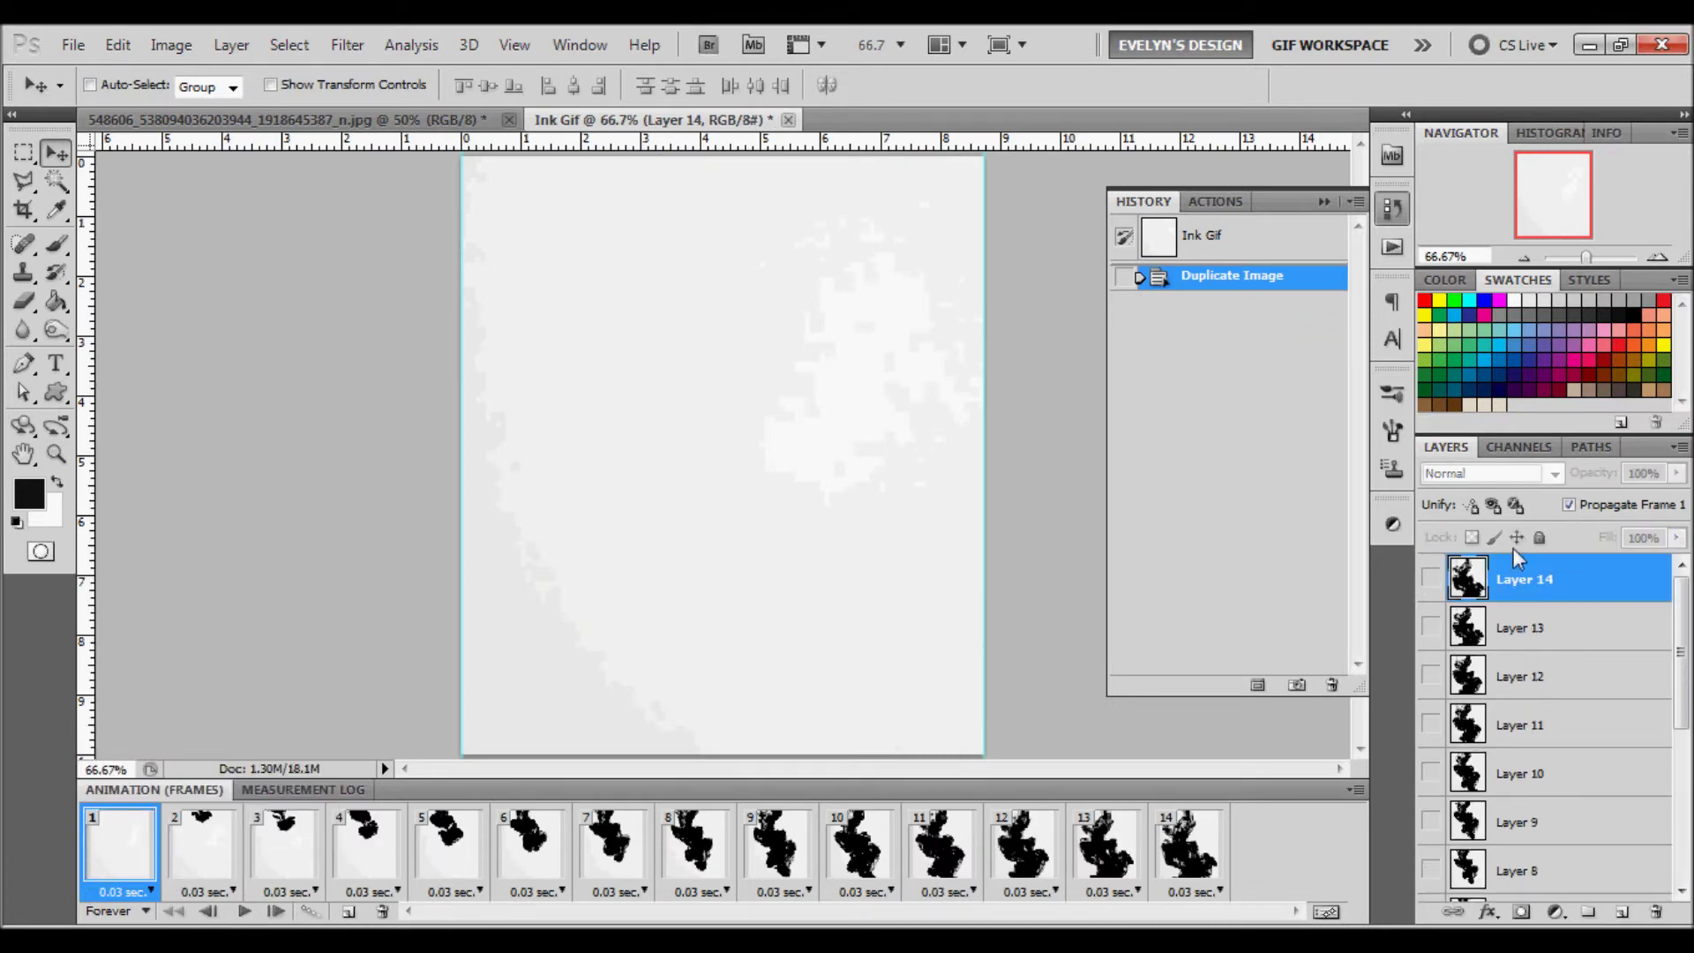
pyautogui.click(117, 121)
pyautogui.moveTo(602, 210)
pyautogui.mouseDown()
pyautogui.moveTo(628, 125)
pyautogui.moveTo(703, 294)
pyautogui.moveTo(559, 295)
pyautogui.mouseUp()
pyautogui.moveTo(721, 472); pyautogui.dragTo(717, 431)
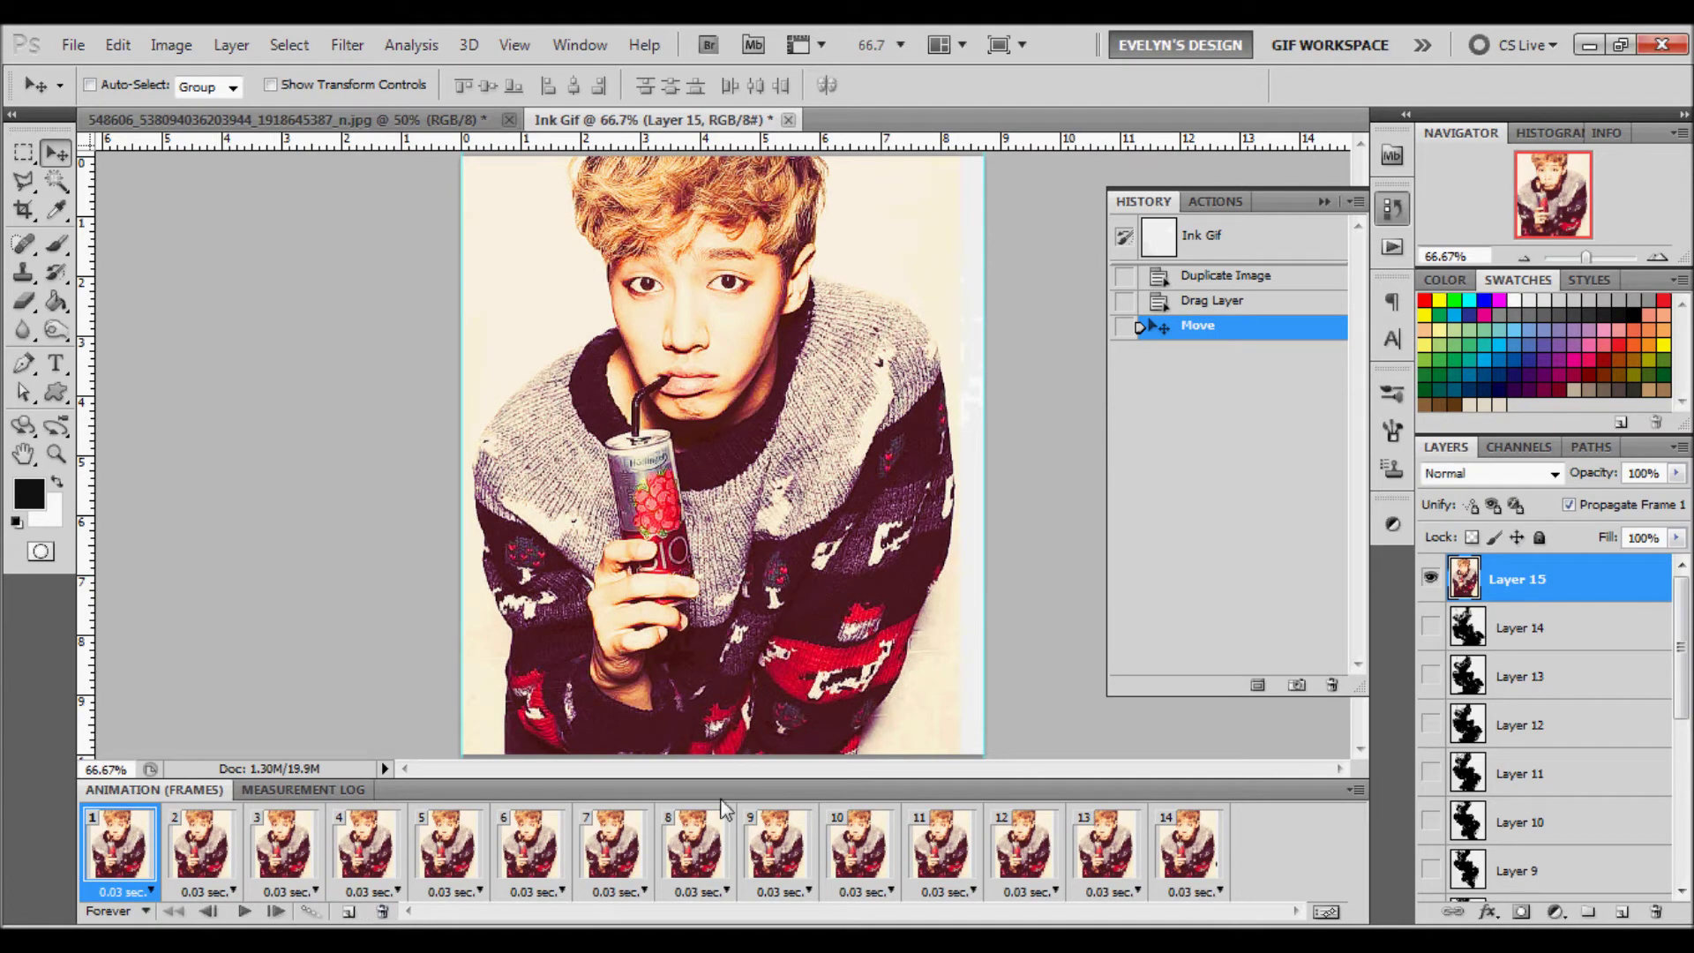
pyautogui.click(1471, 473)
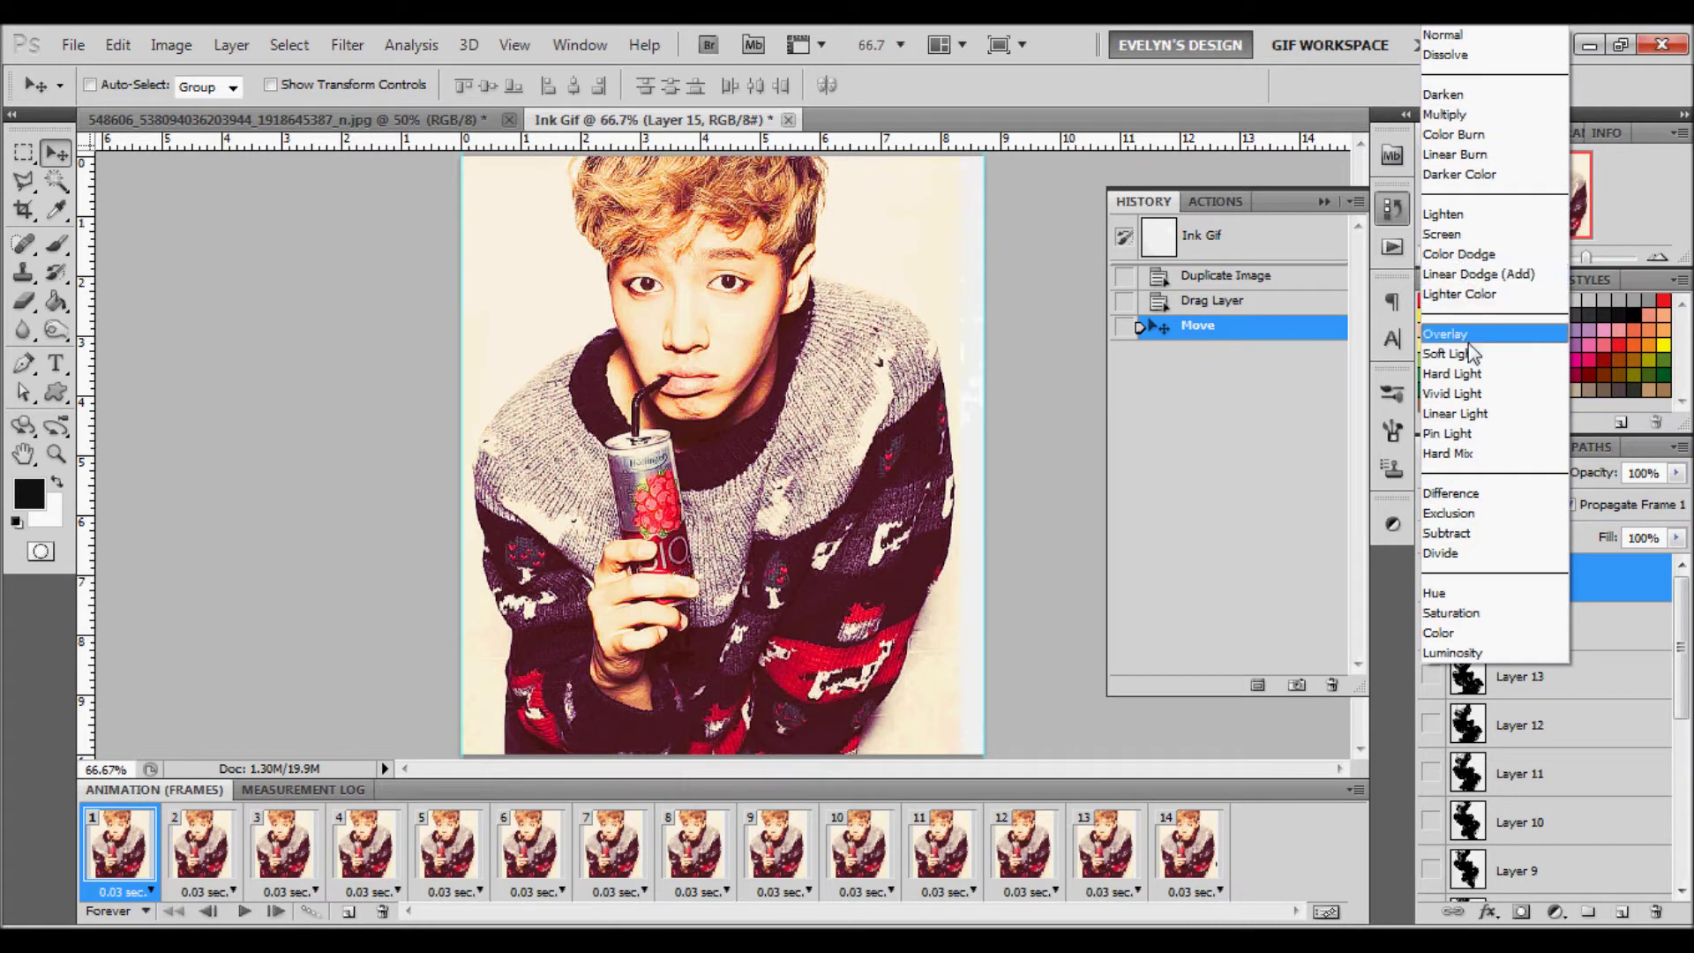
pyautogui.click(1482, 300)
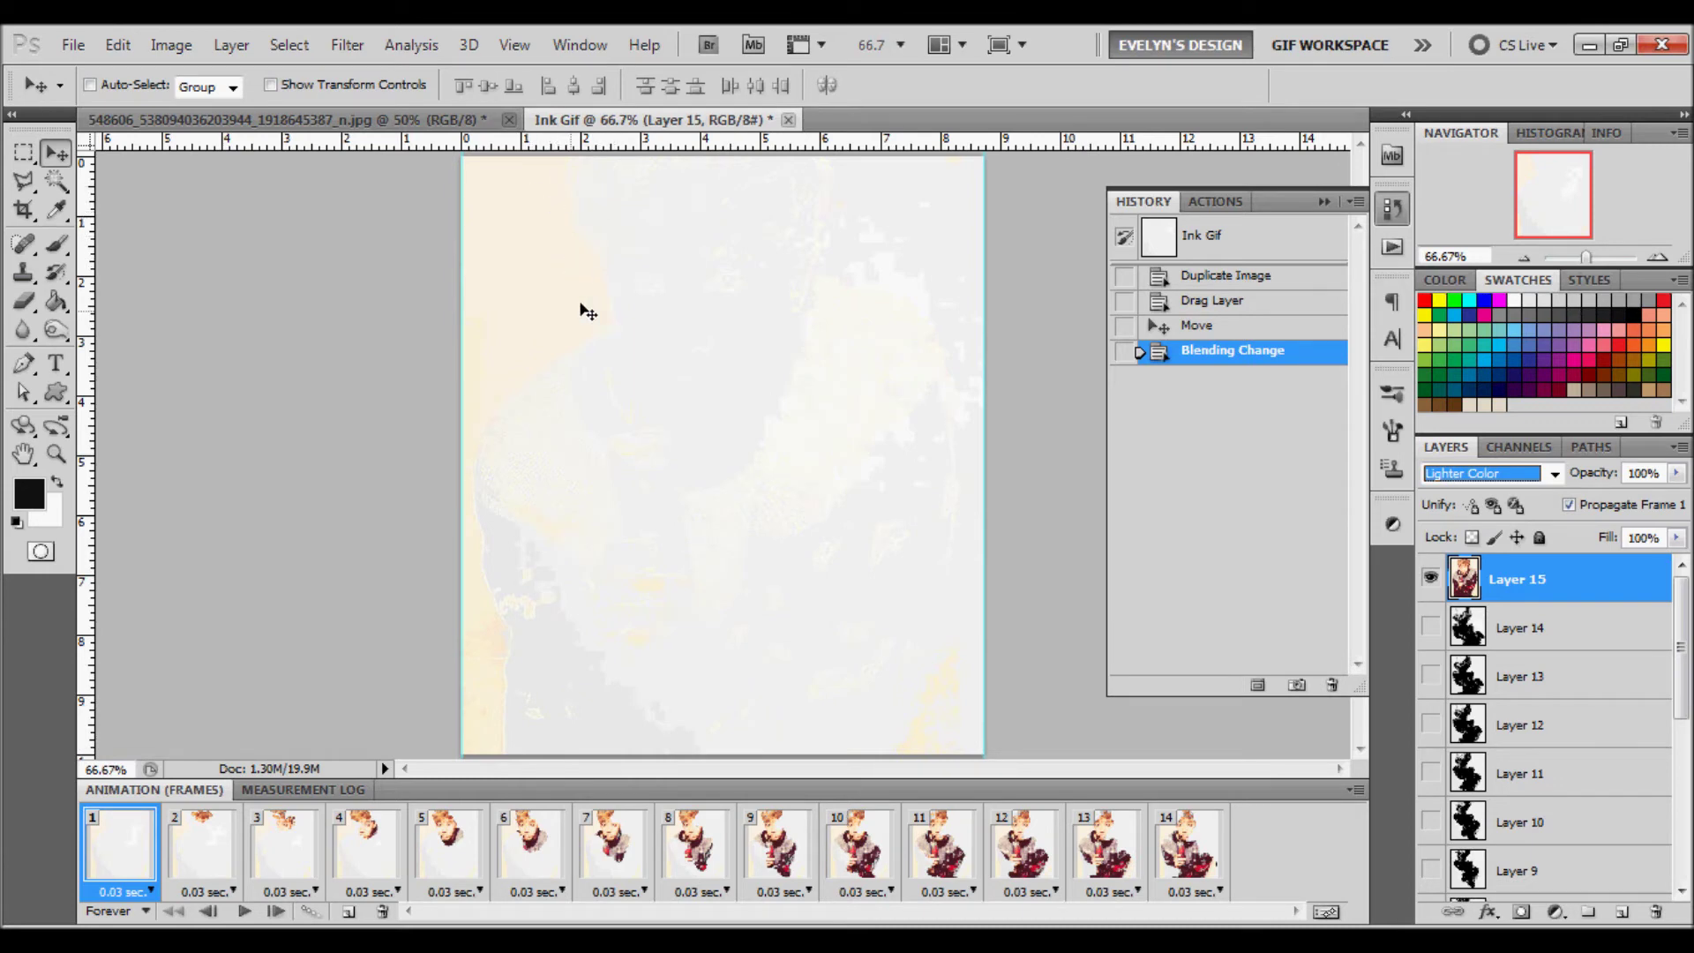
# Add a Brightness/Contrast adjustment layer above Layer 14 with brightness 150 and contrast -50.
pyautogui.click(1521, 637)
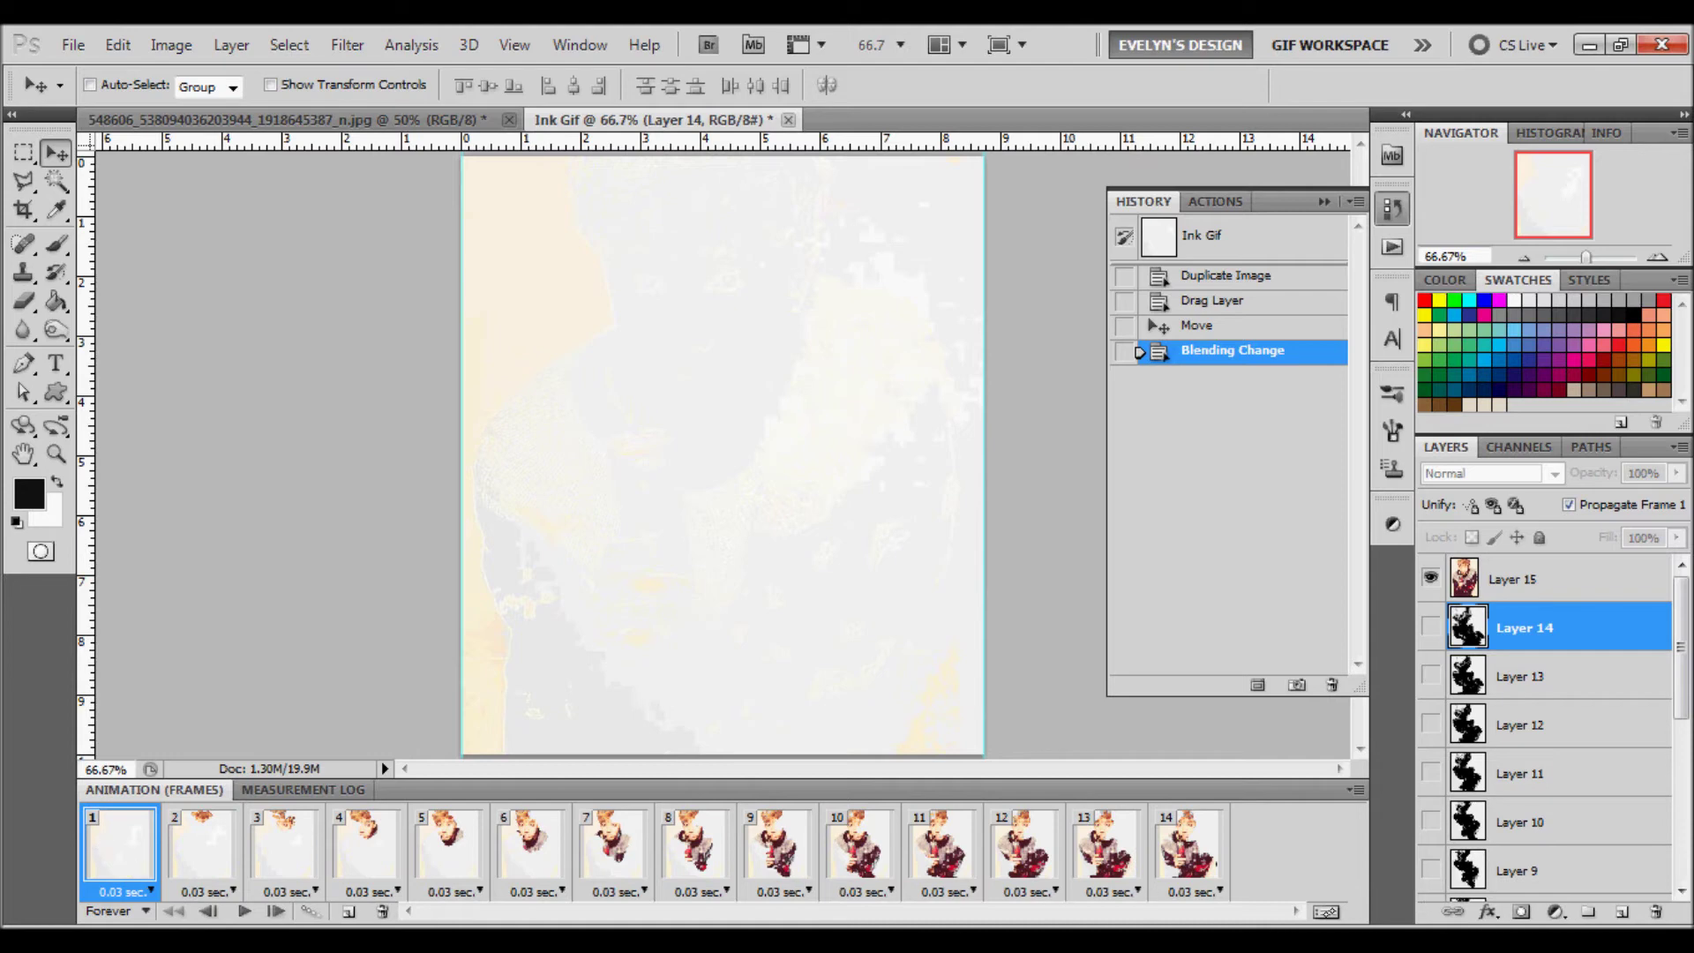
pyautogui.click(232, 45)
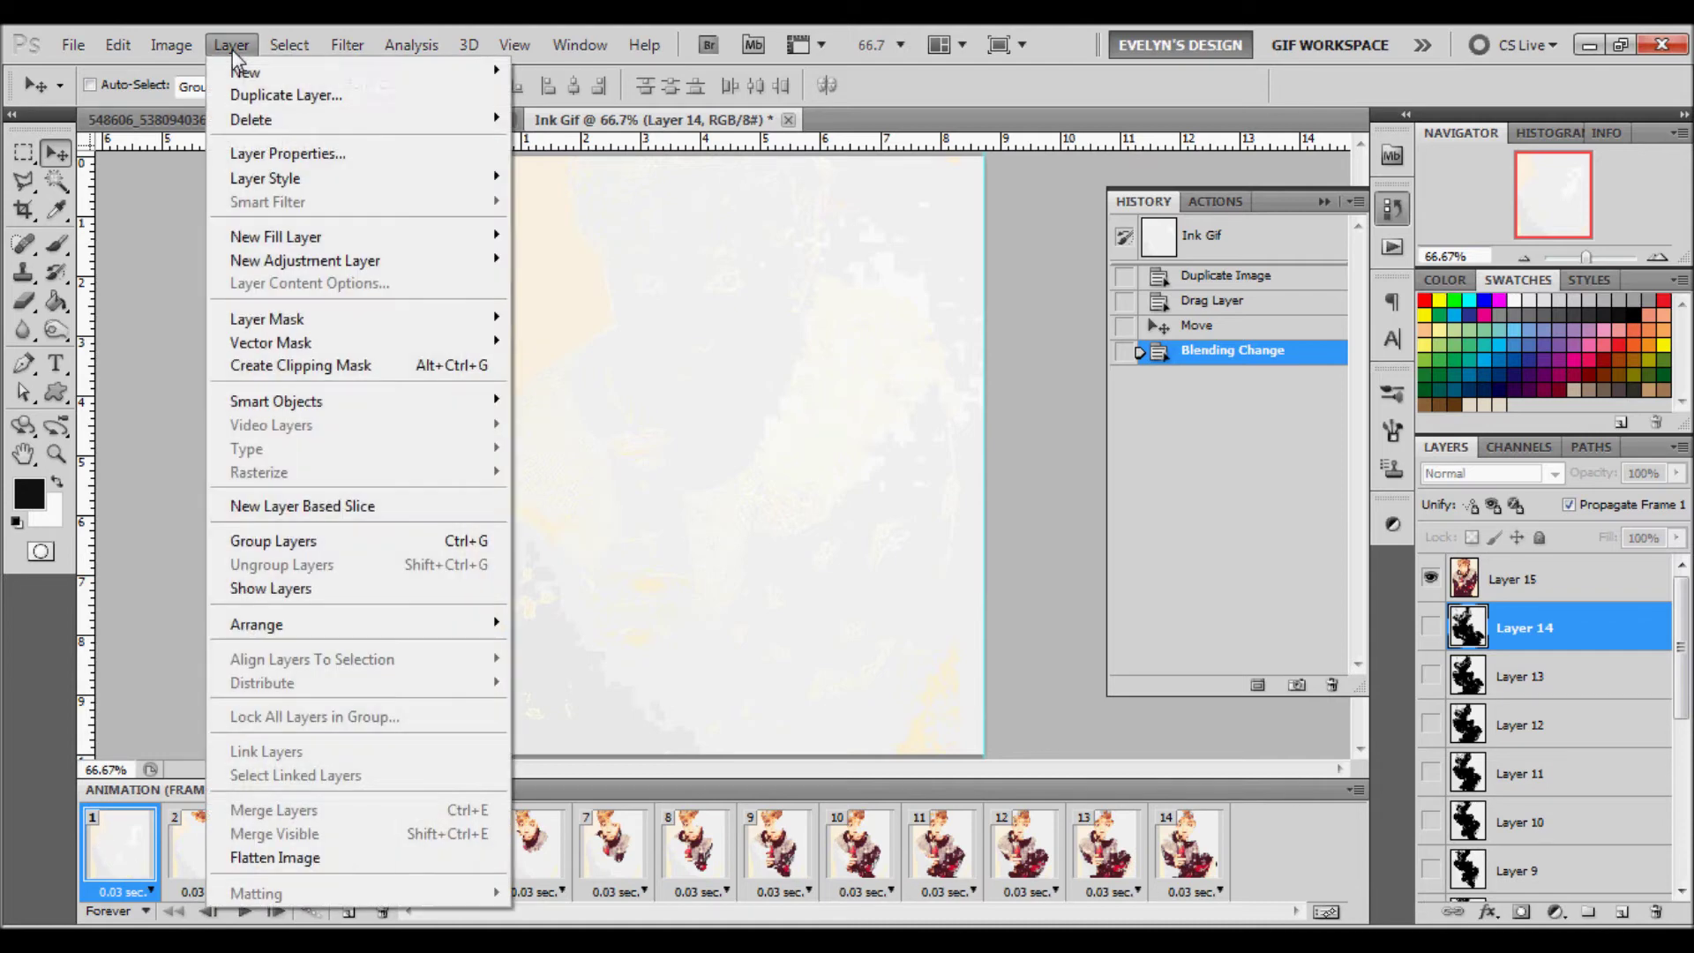
pyautogui.moveTo(279, 273)
pyautogui.click(609, 257)
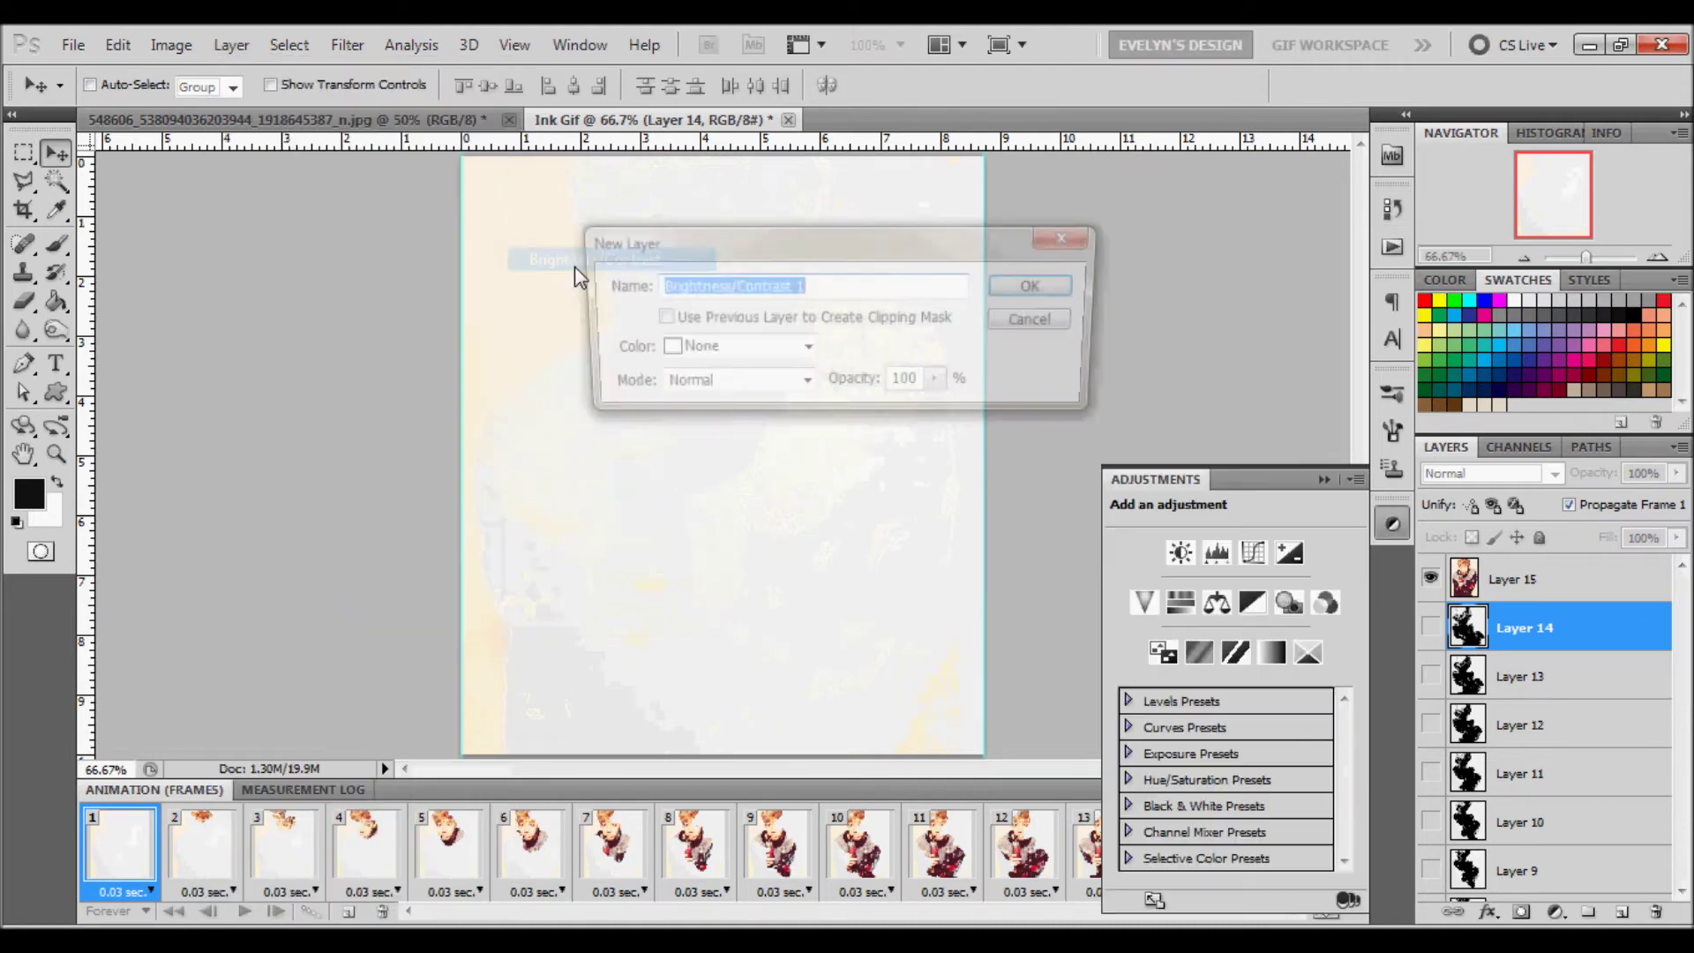
pyautogui.click(1068, 284)
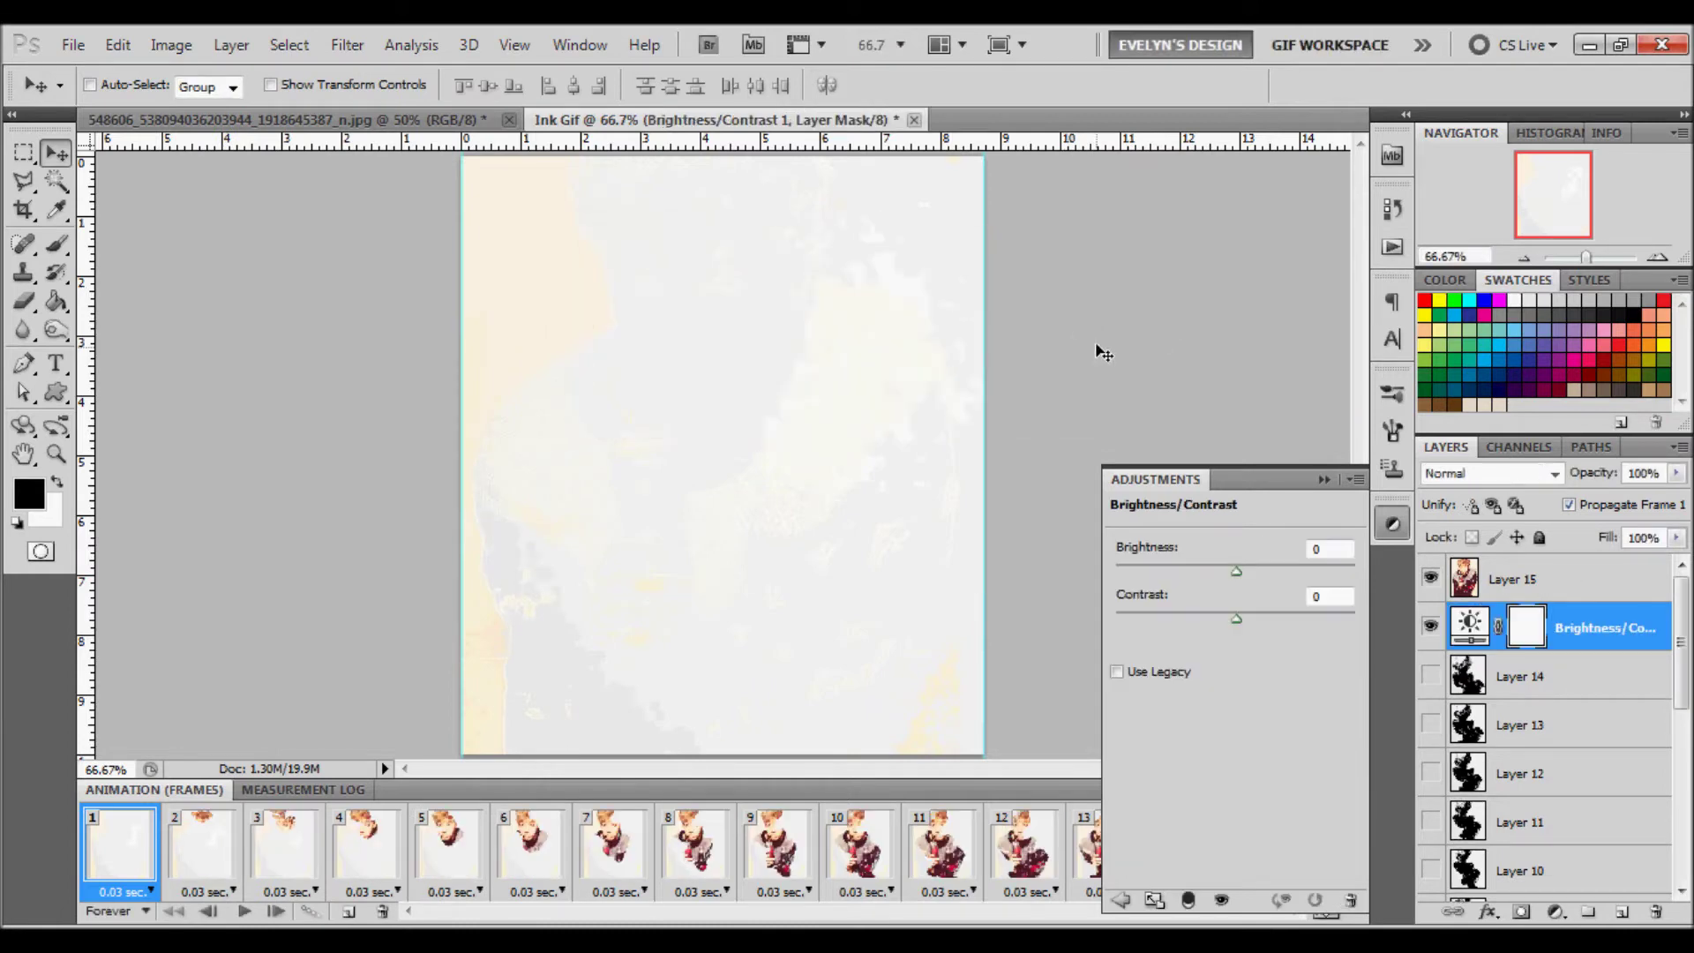
pyautogui.moveTo(1236, 571); pyautogui.dragTo(1354, 571)
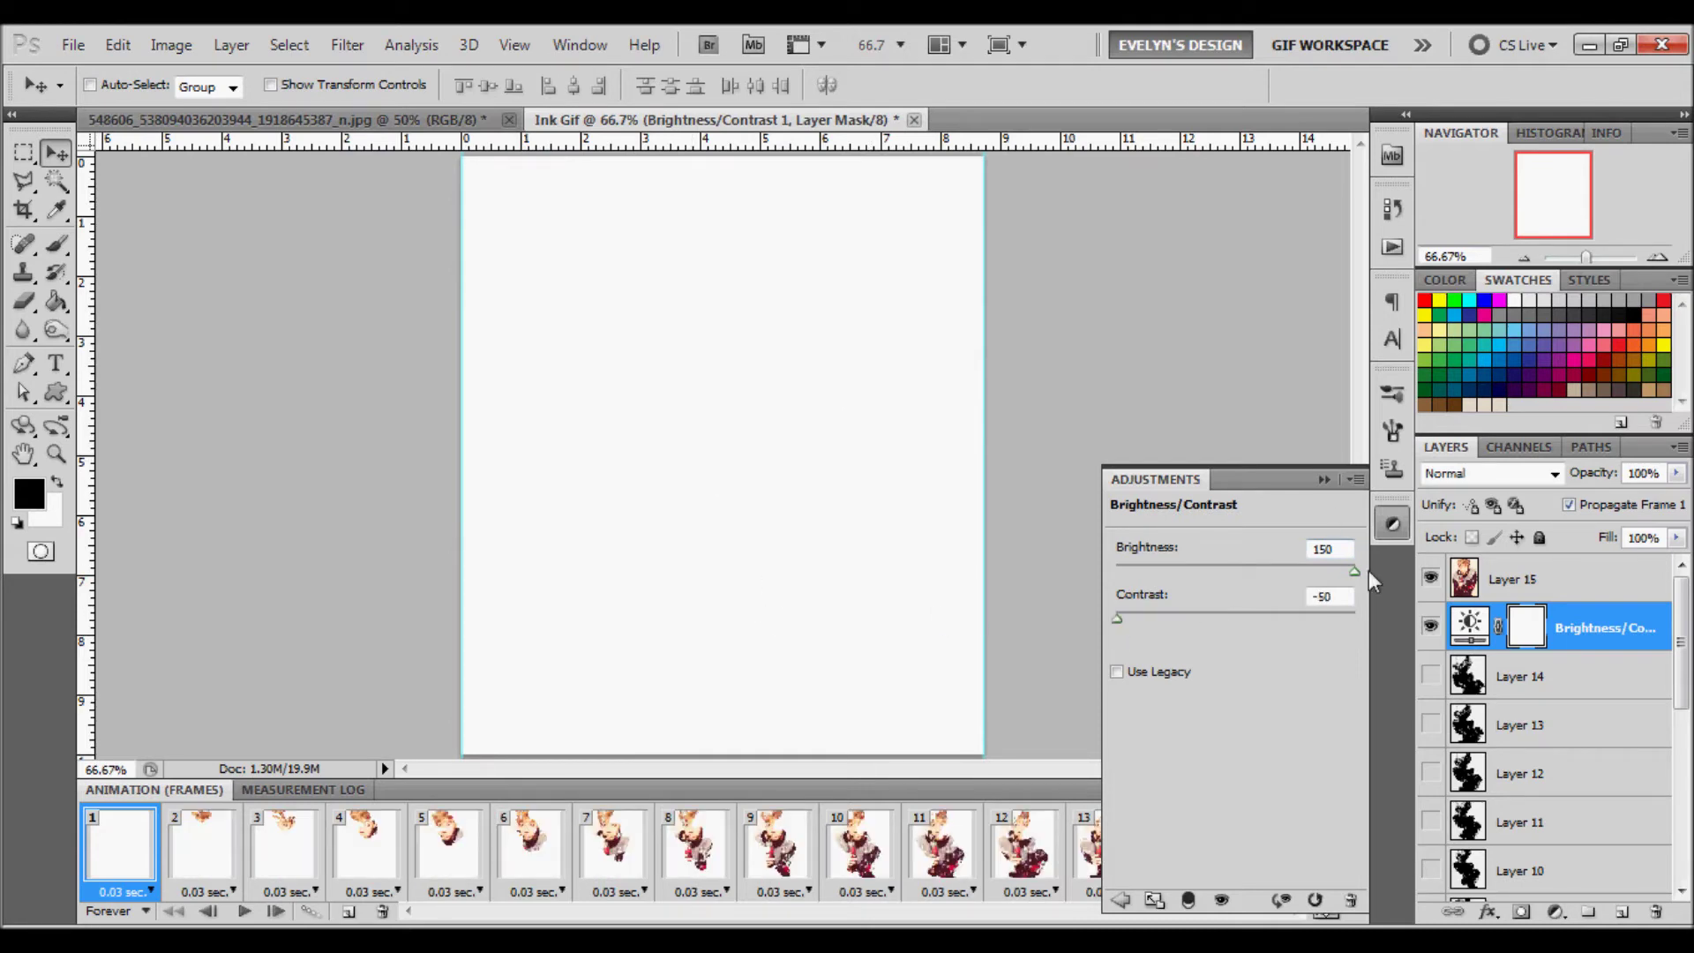
pyautogui.click(1382, 536)
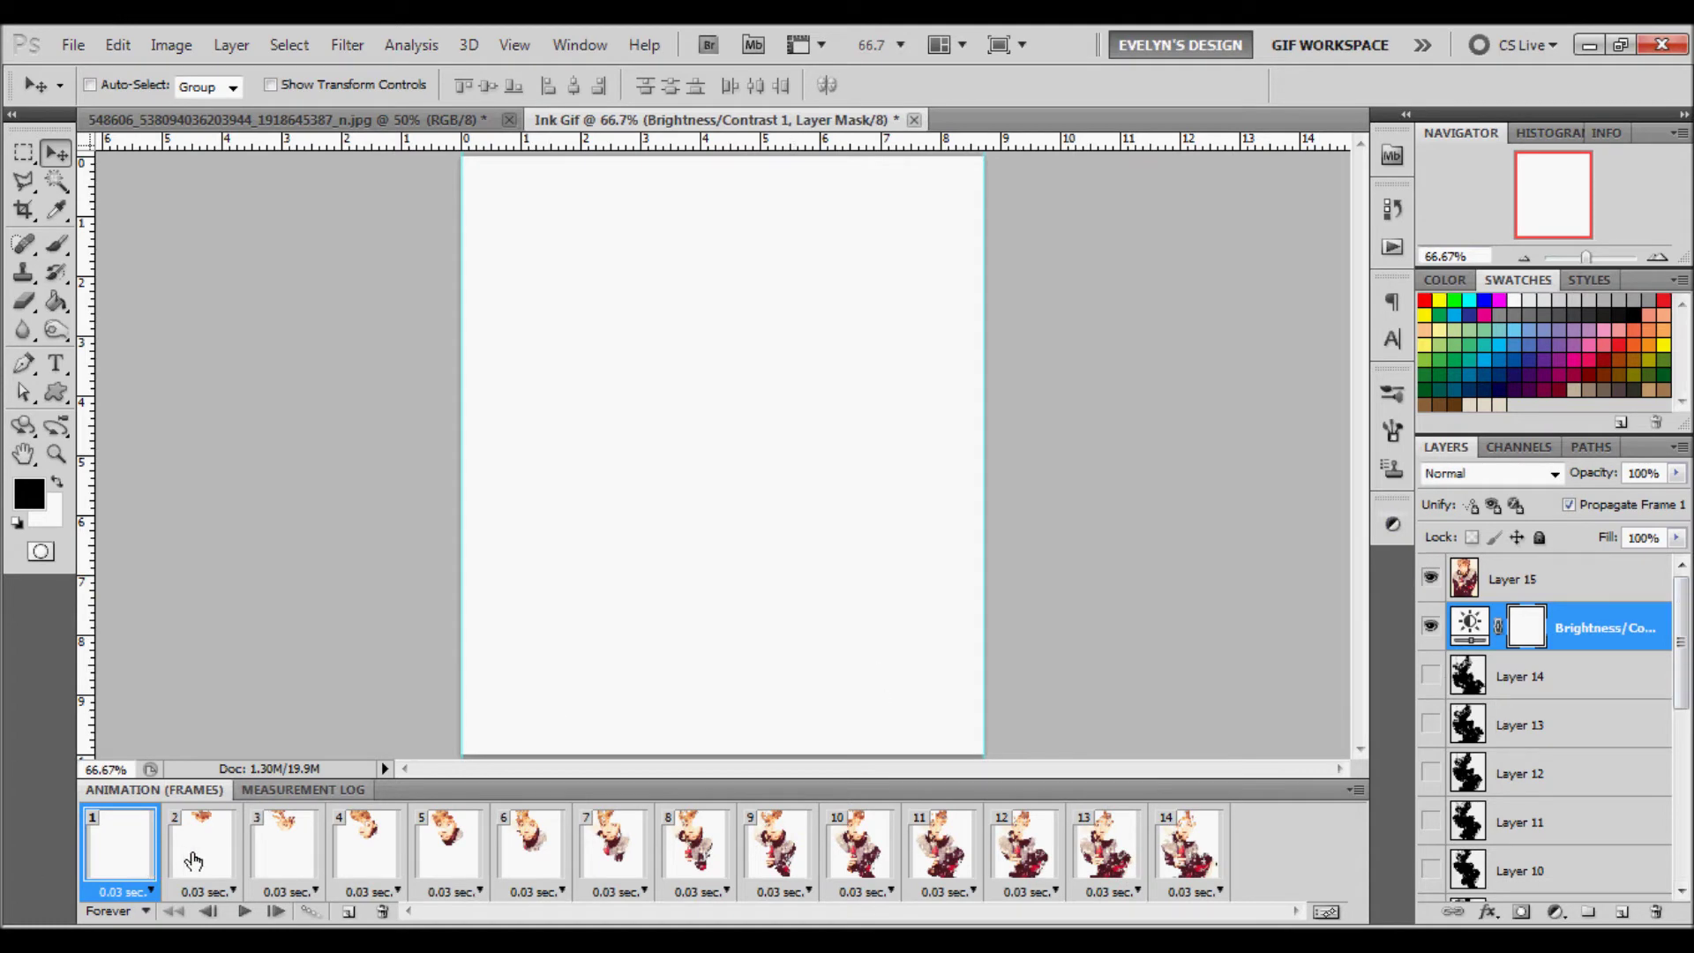
# Play the animation through to frame 14, then crop off the right-hand strip the photo does not cover, leaving about 8.2 inches of width.
pyautogui.click(243, 913)
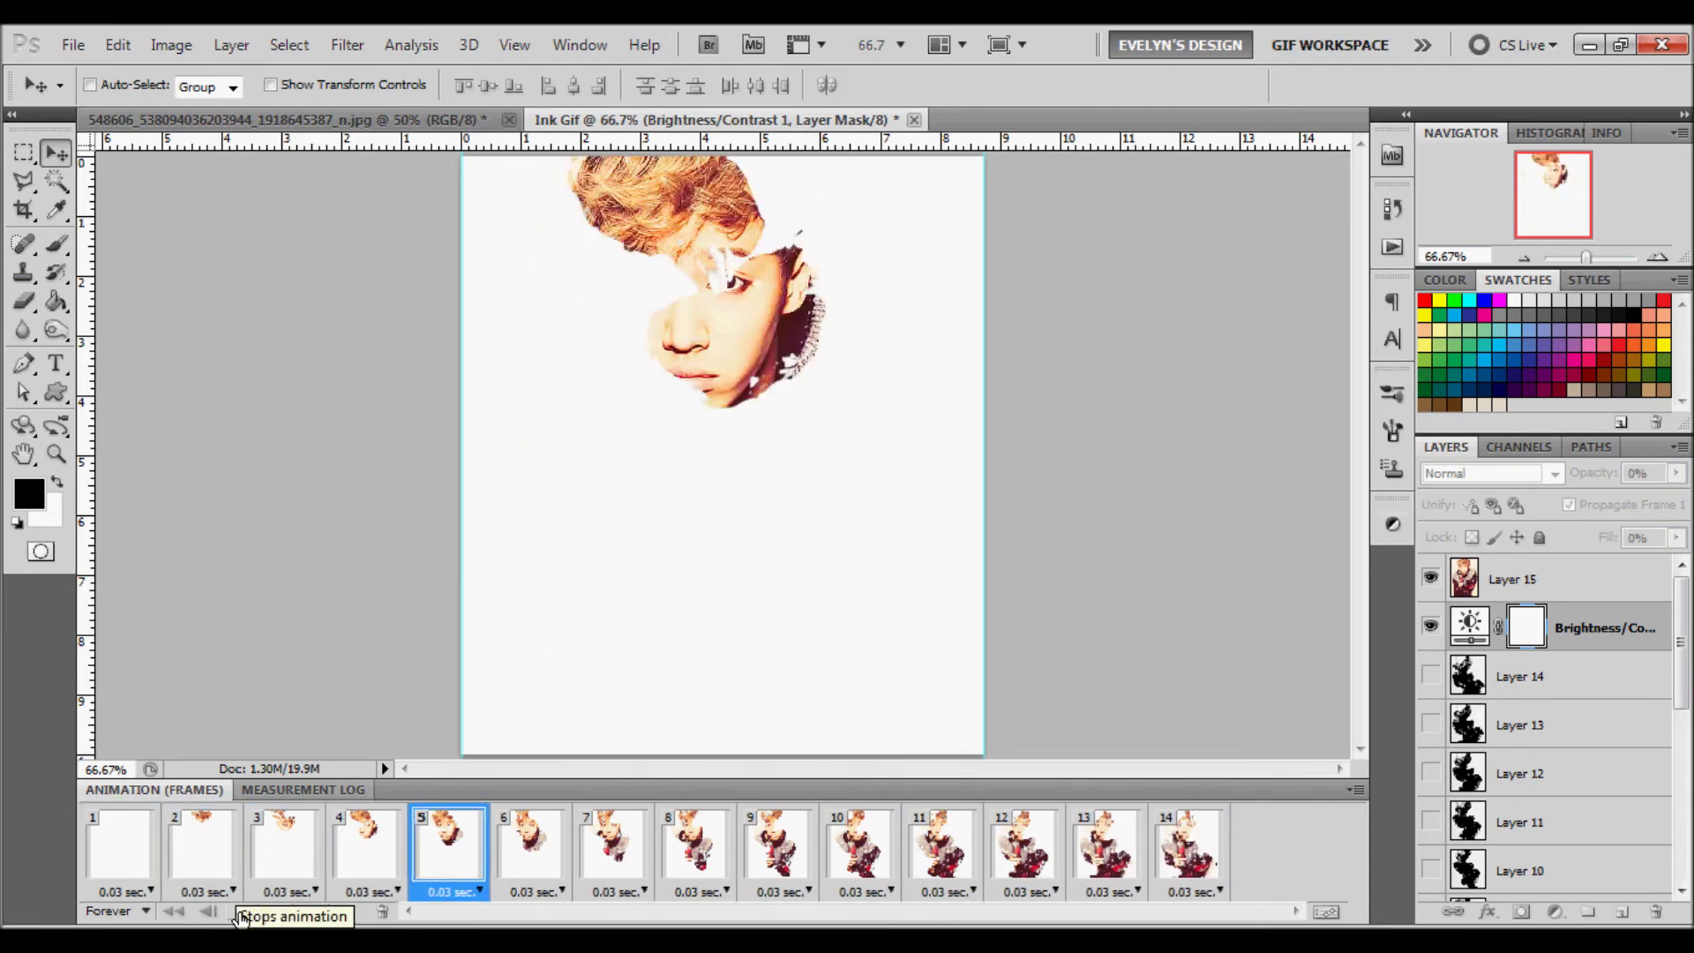
pyautogui.click(242, 912)
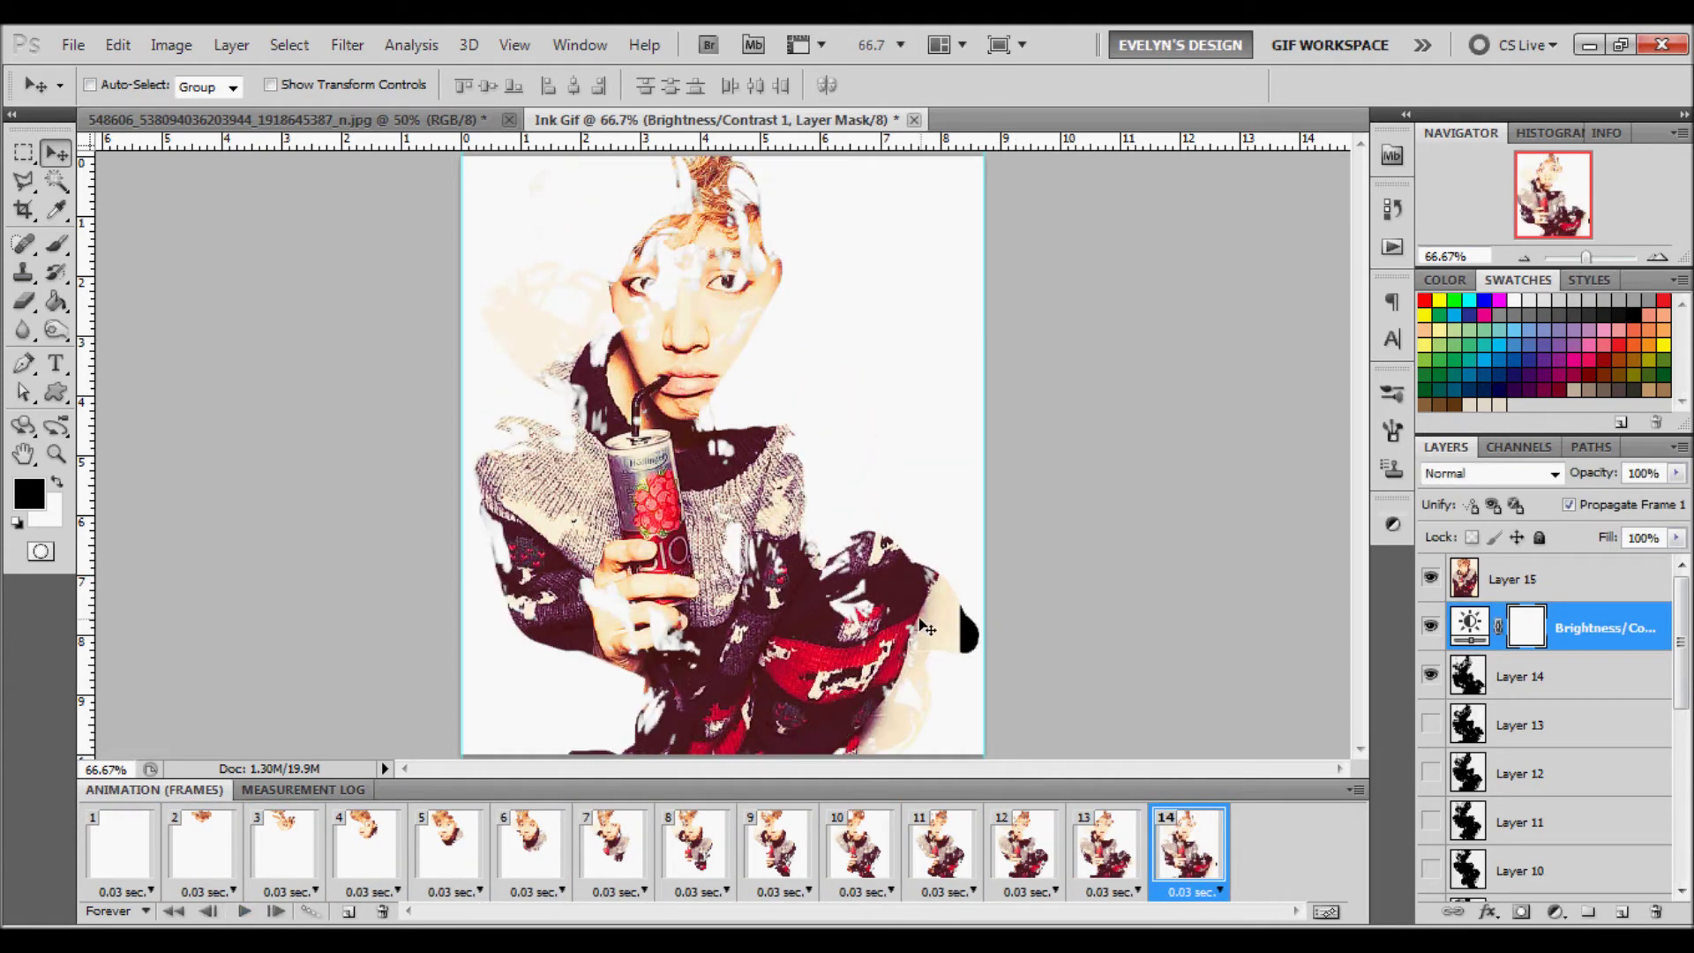
pyautogui.click(1513, 591)
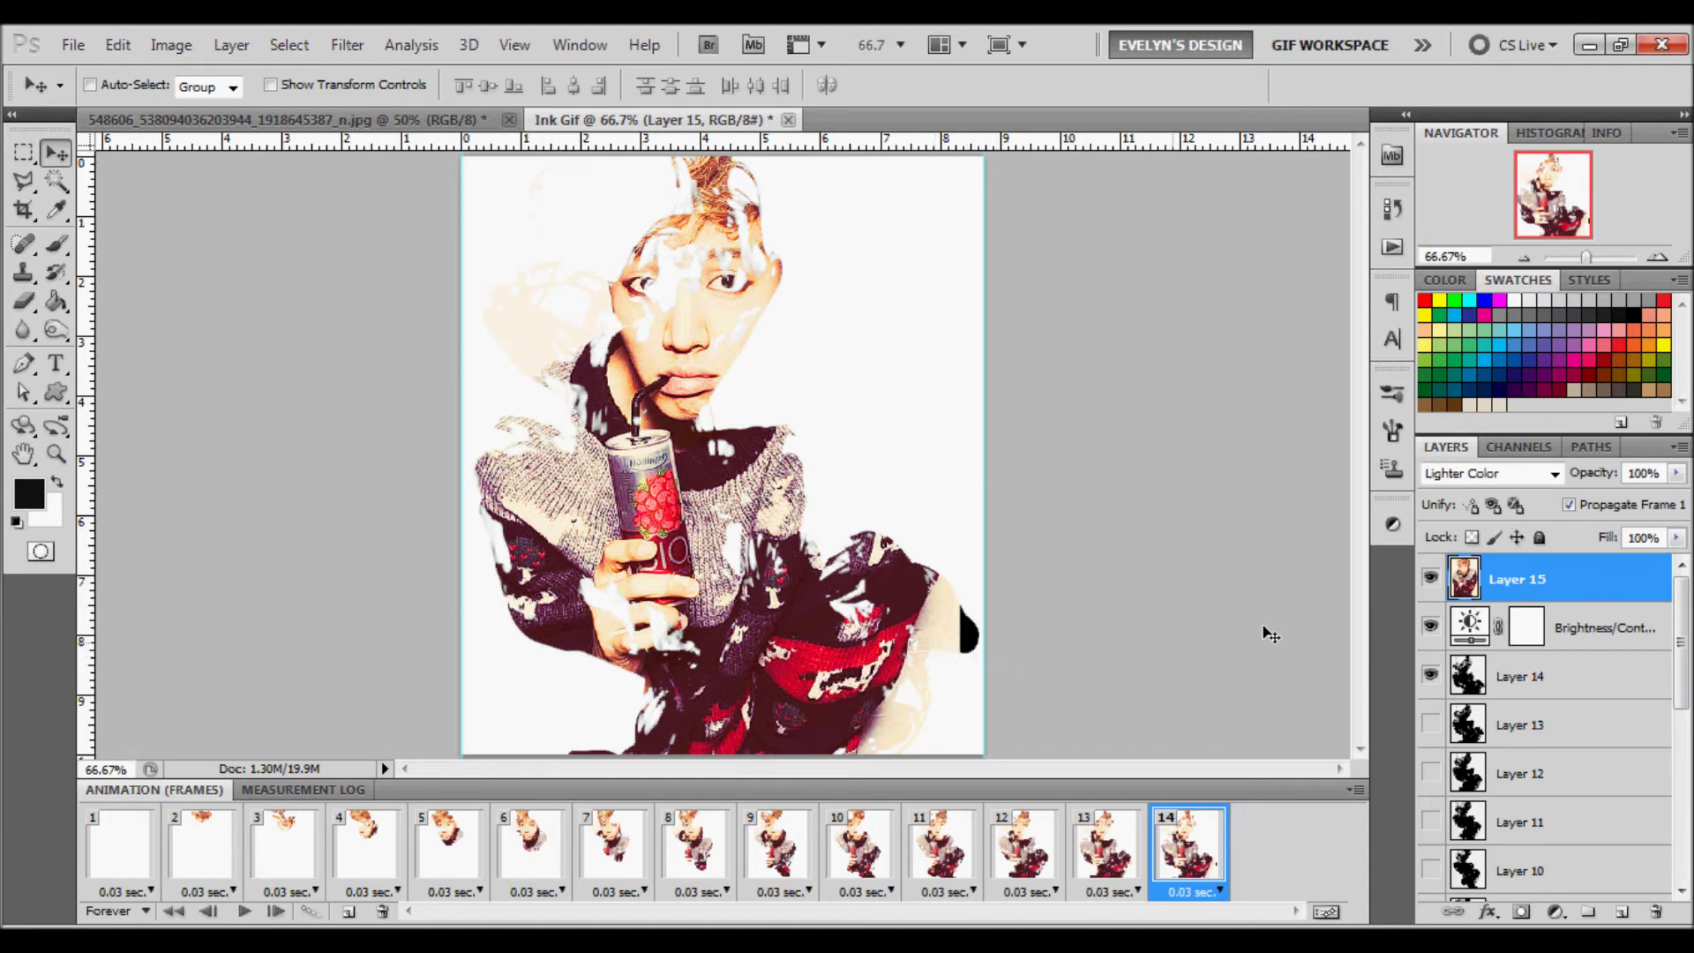
pyautogui.click(23, 154)
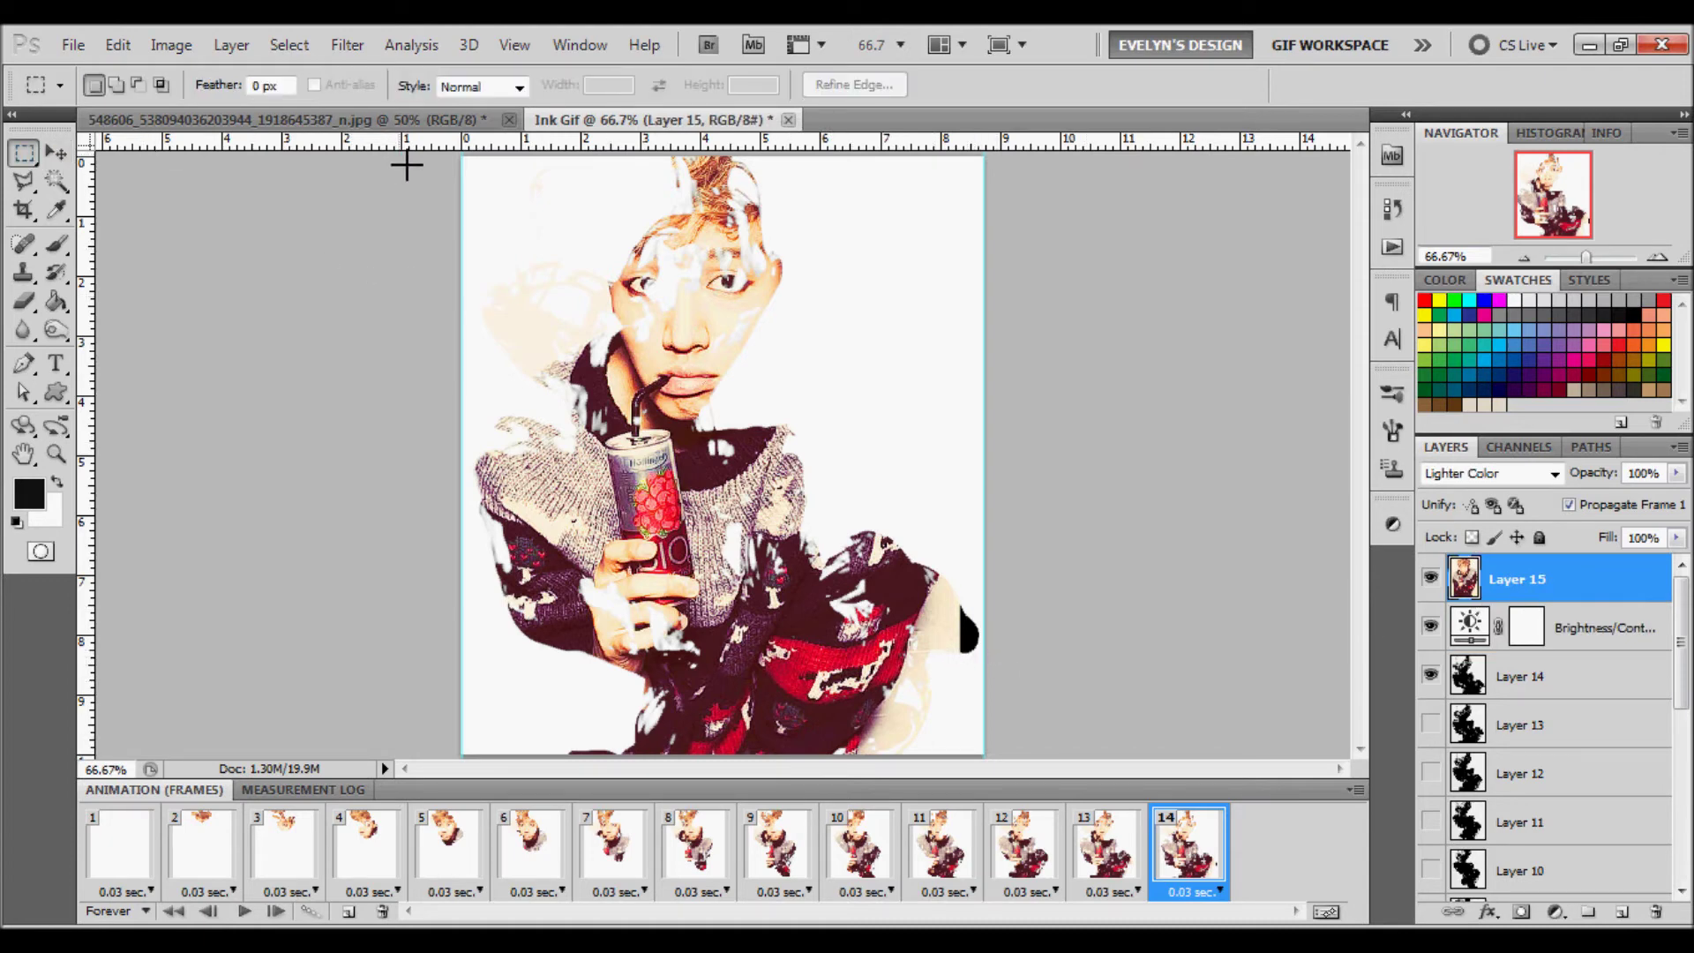
pyautogui.moveTo(786, 626); pyautogui.dragTo(952, 754)
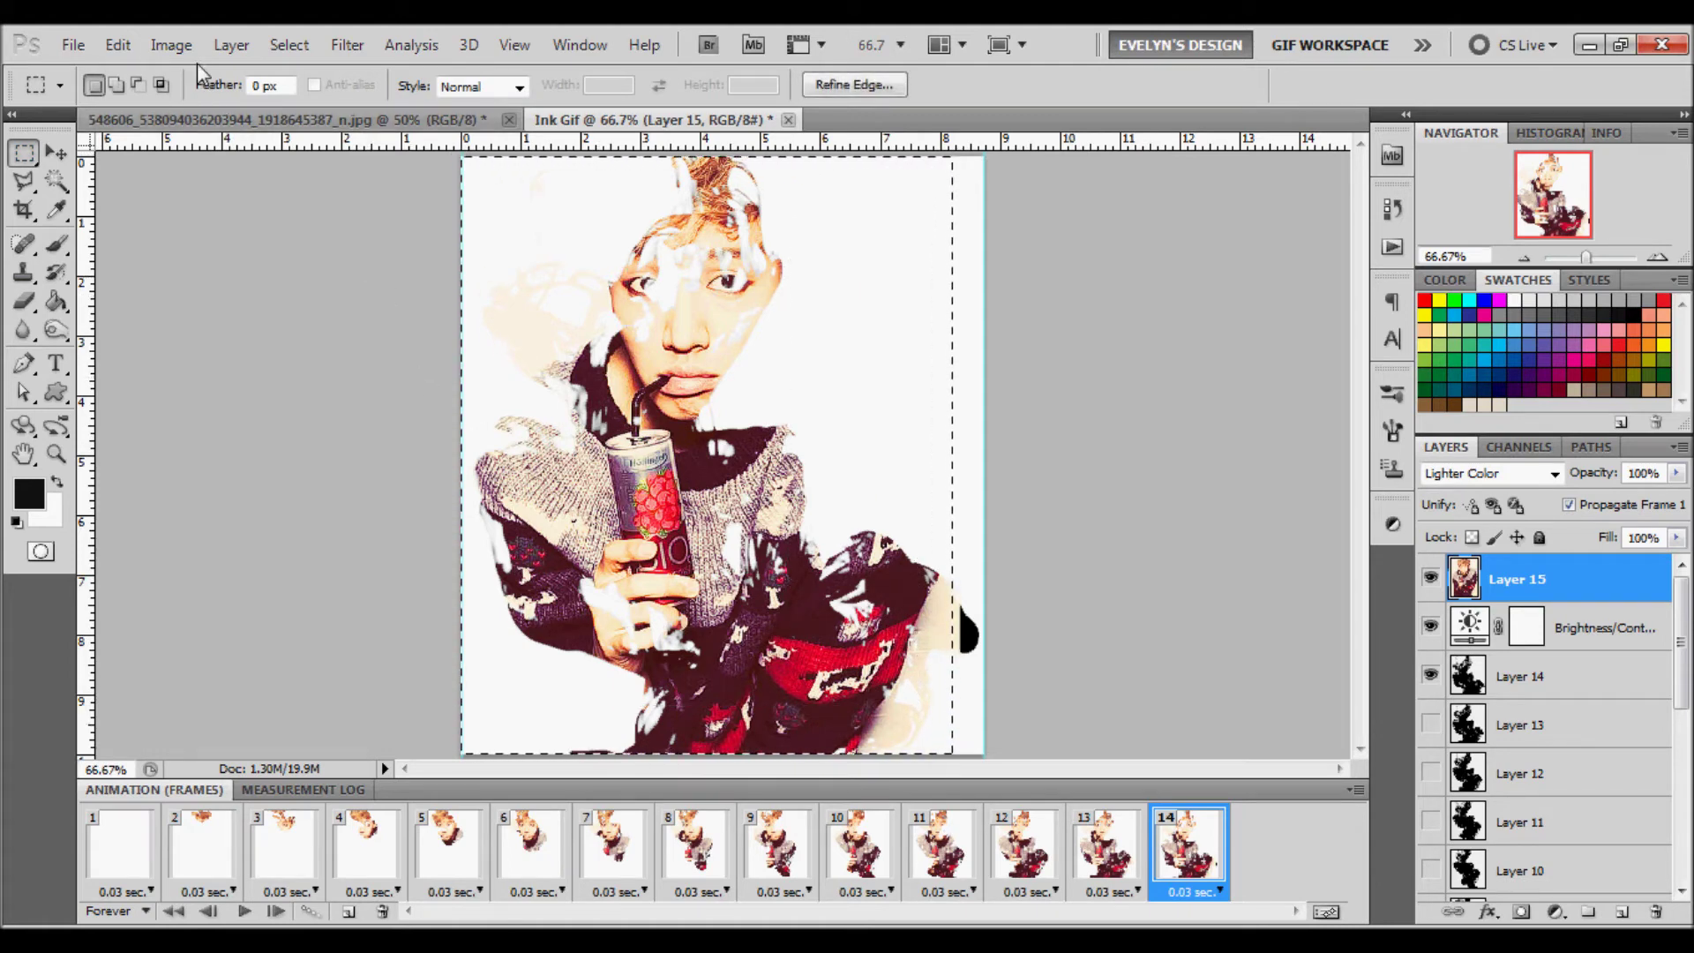
pyautogui.click(171, 44)
pyautogui.click(199, 303)
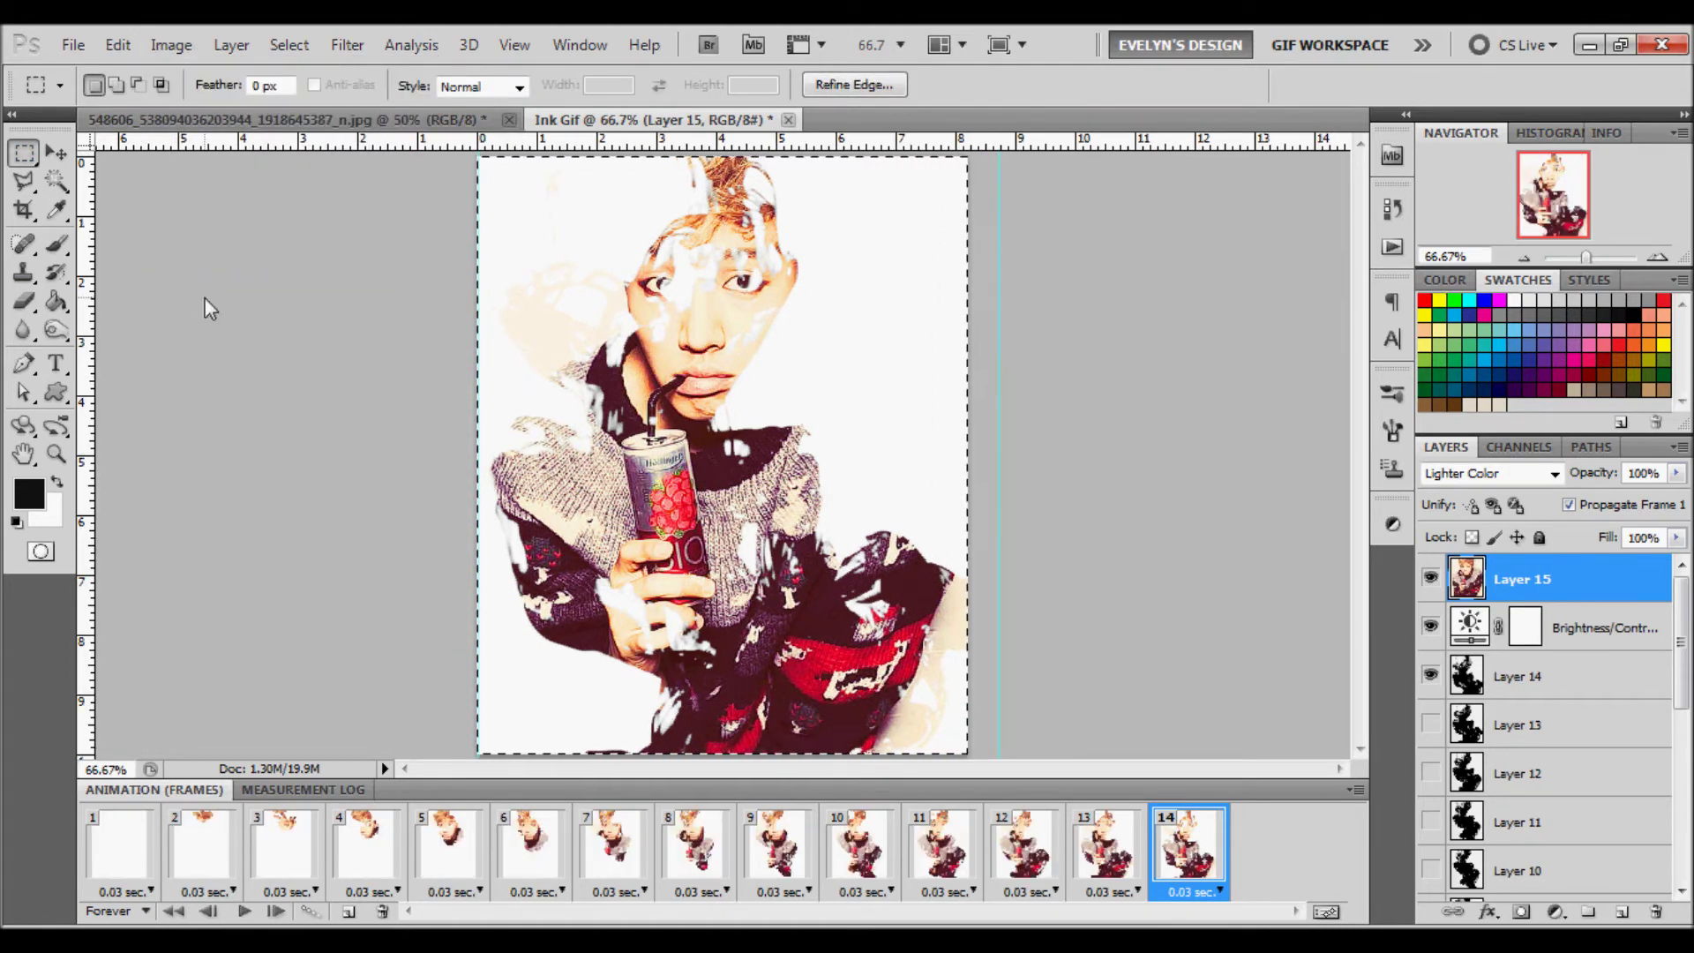
pyautogui.click(801, 391)
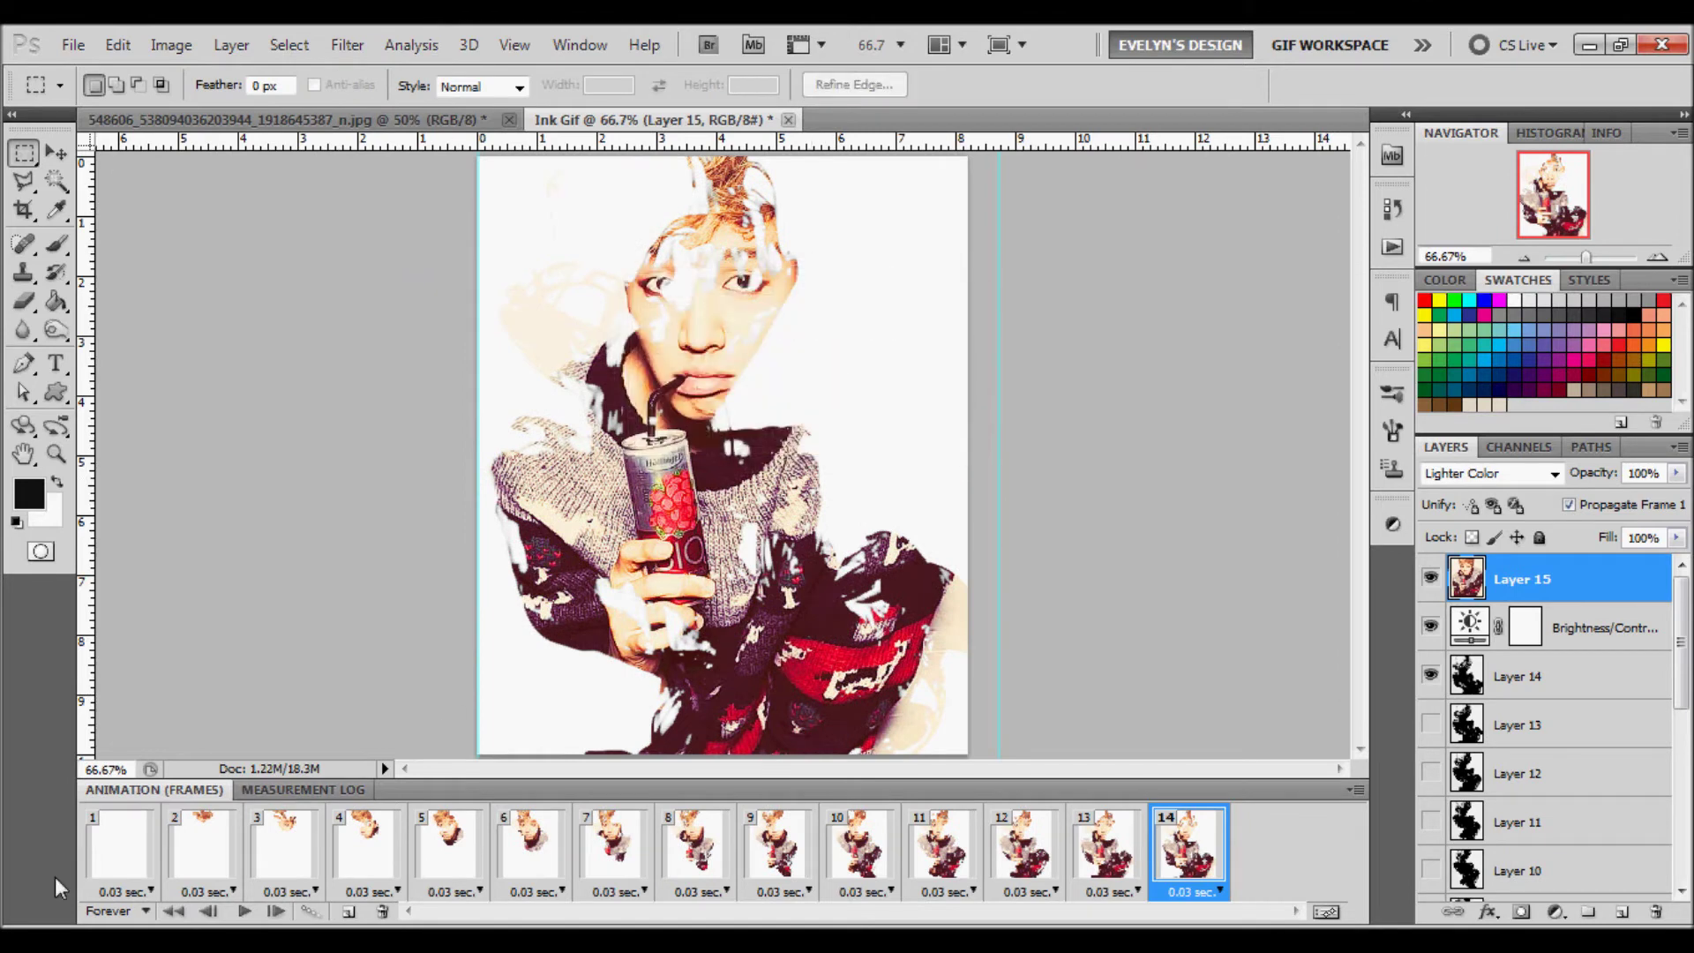
# Play the cropped animation from frame 1 to check the ink reveal, then stop it.
pyautogui.click(109, 856)
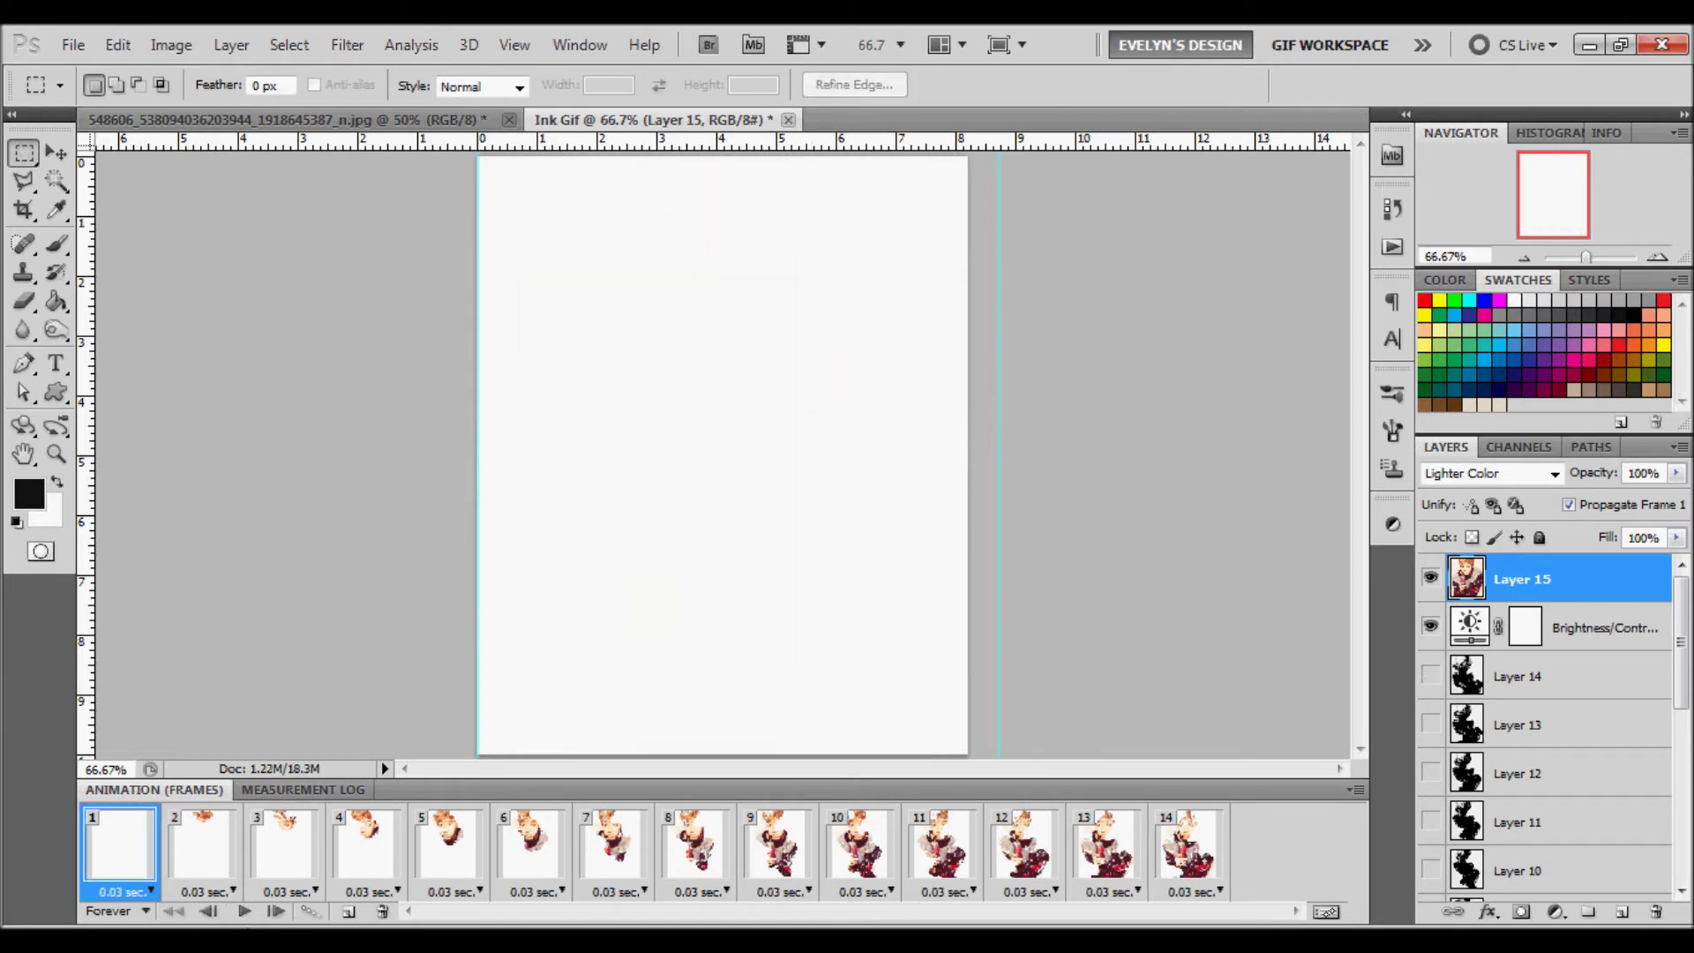
pyautogui.click(244, 911)
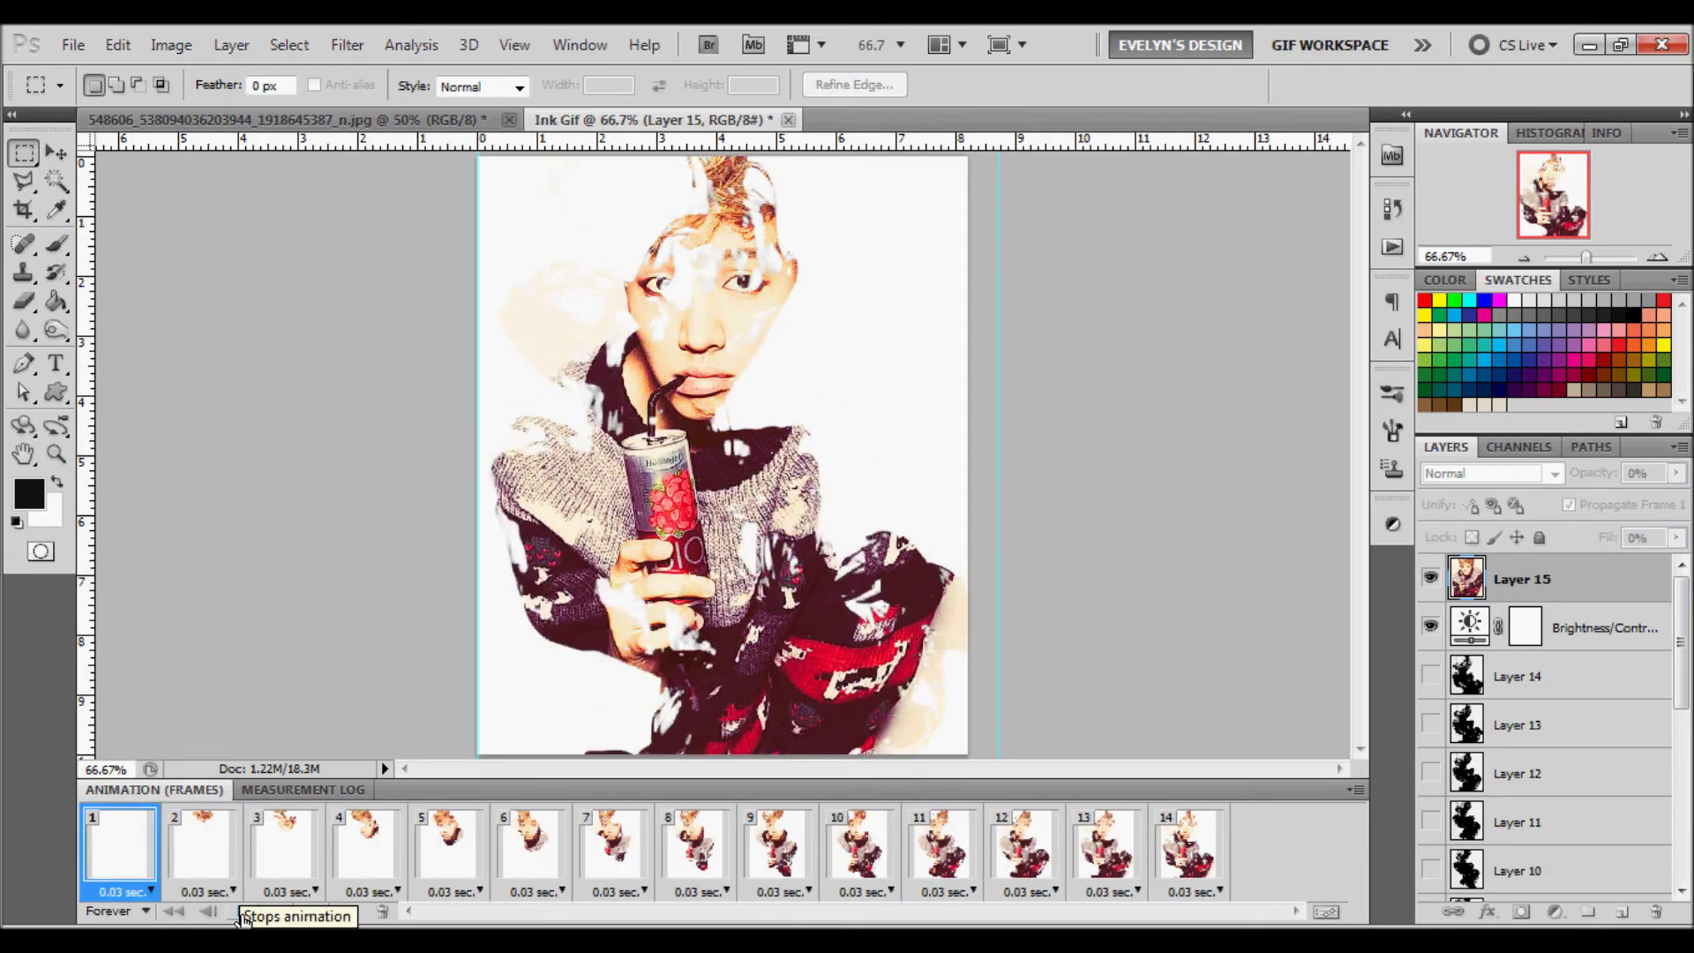
pyautogui.click(244, 913)
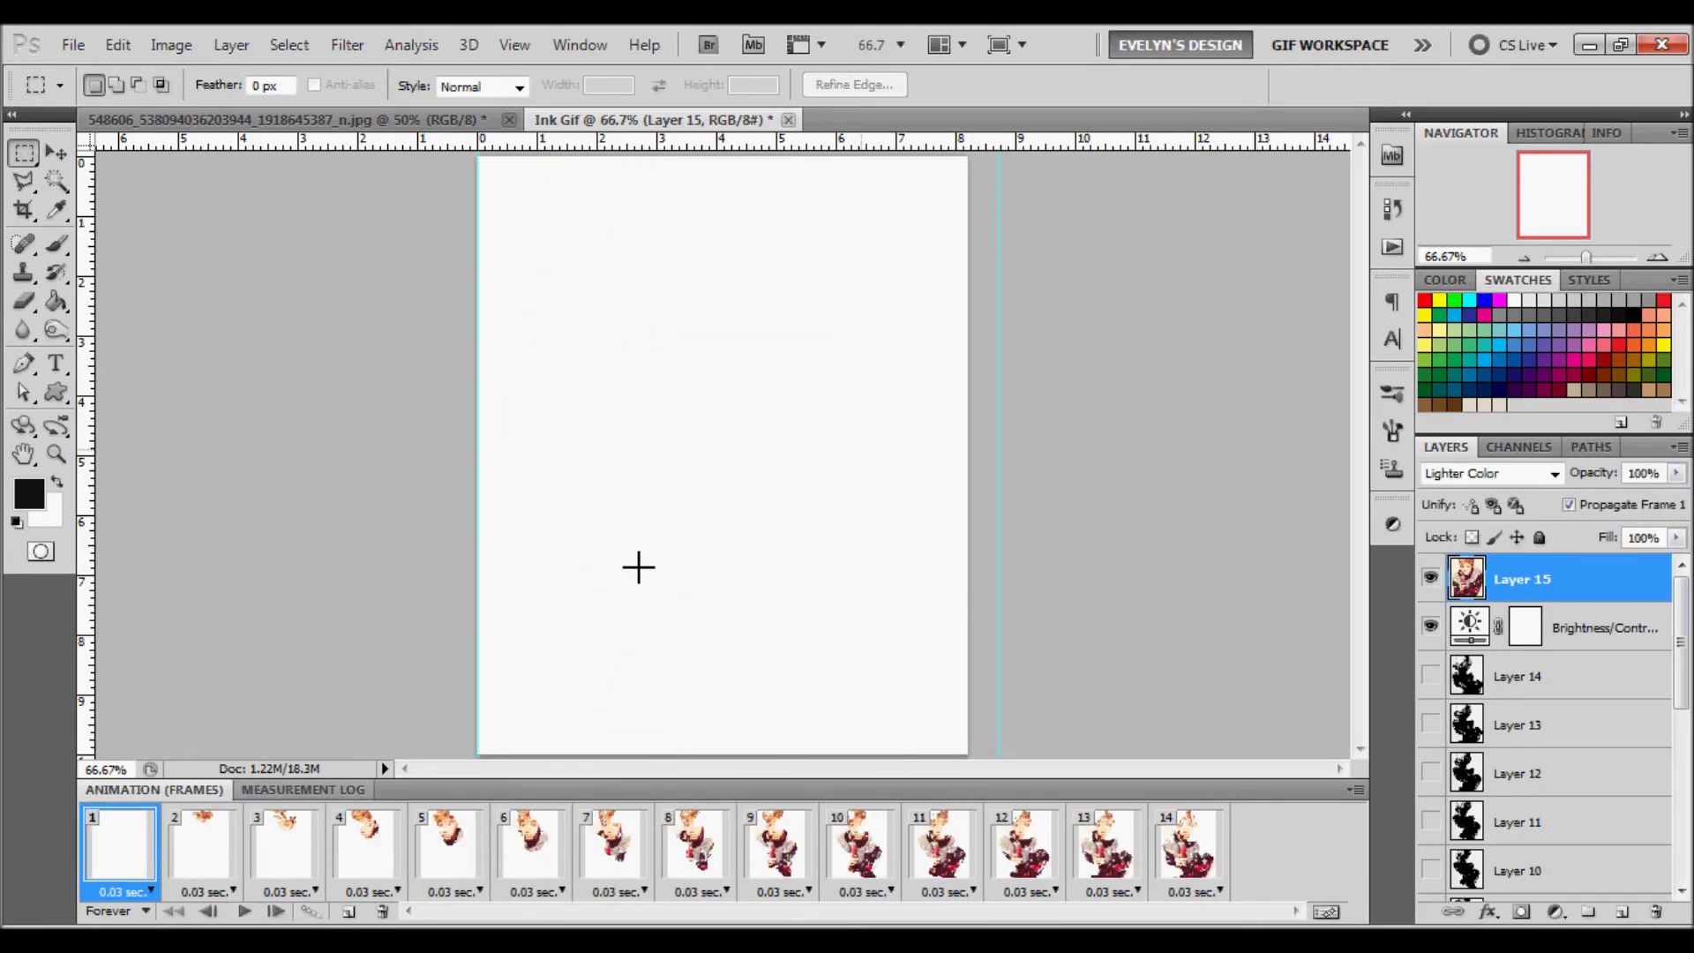
# Resize the image proportionally to a height of 400 pixels.
pyautogui.click(155, 49)
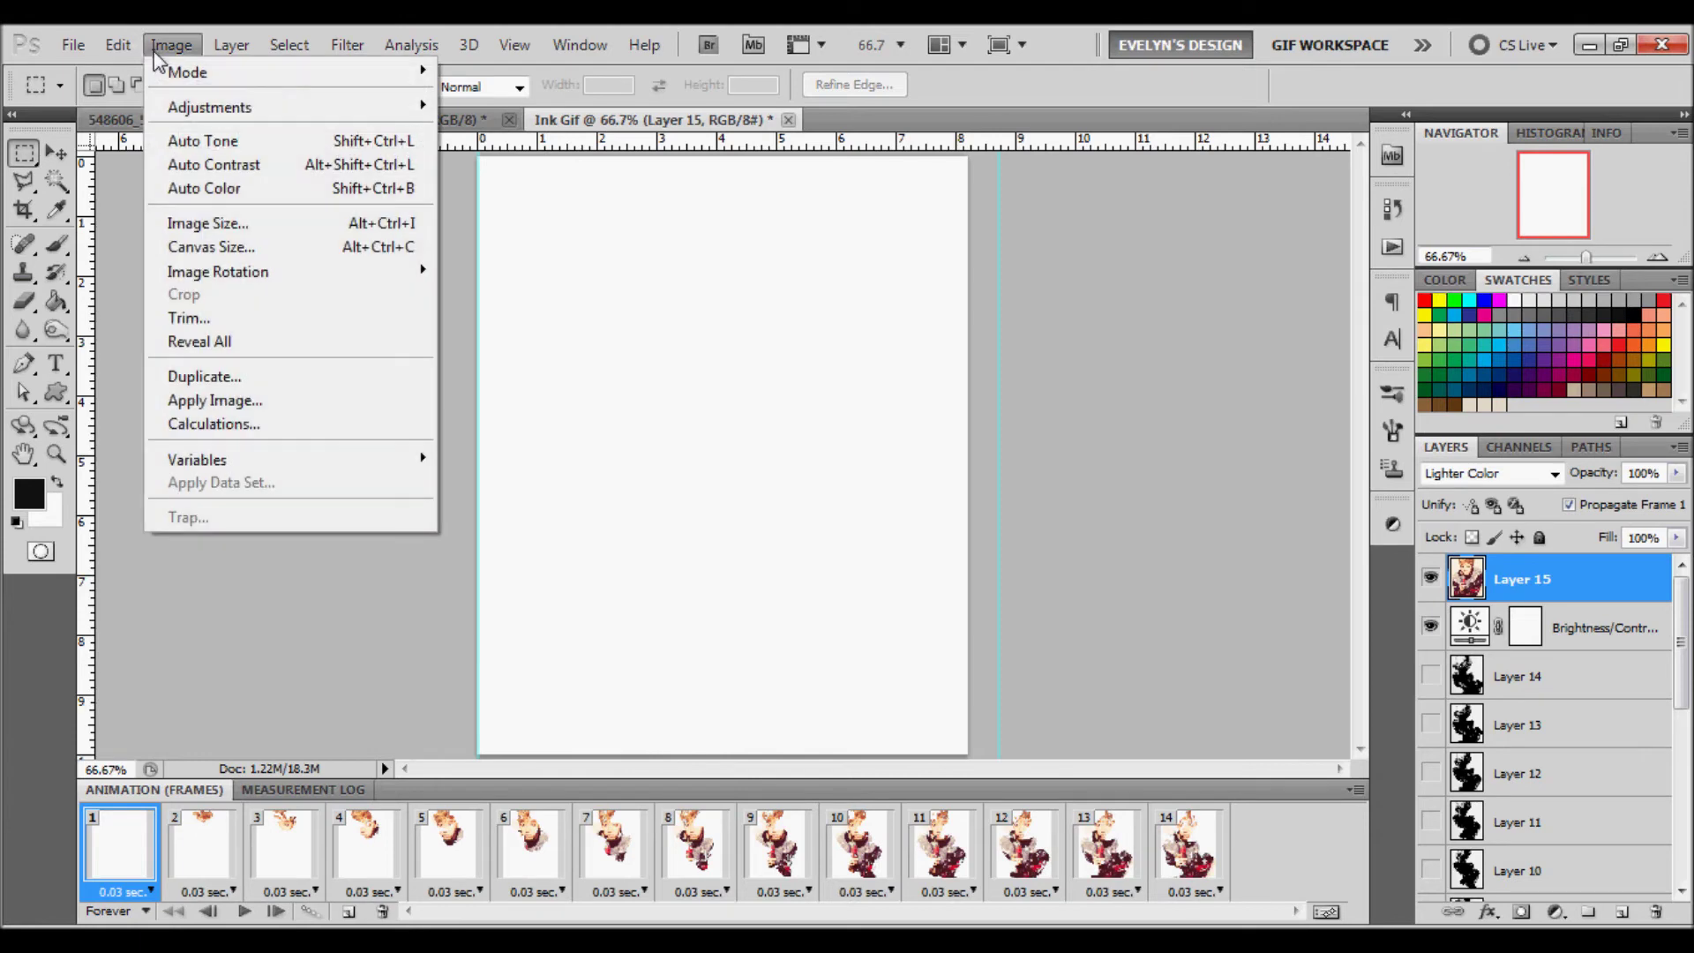
pyautogui.click(220, 223)
pyautogui.doubleClick(768, 303)
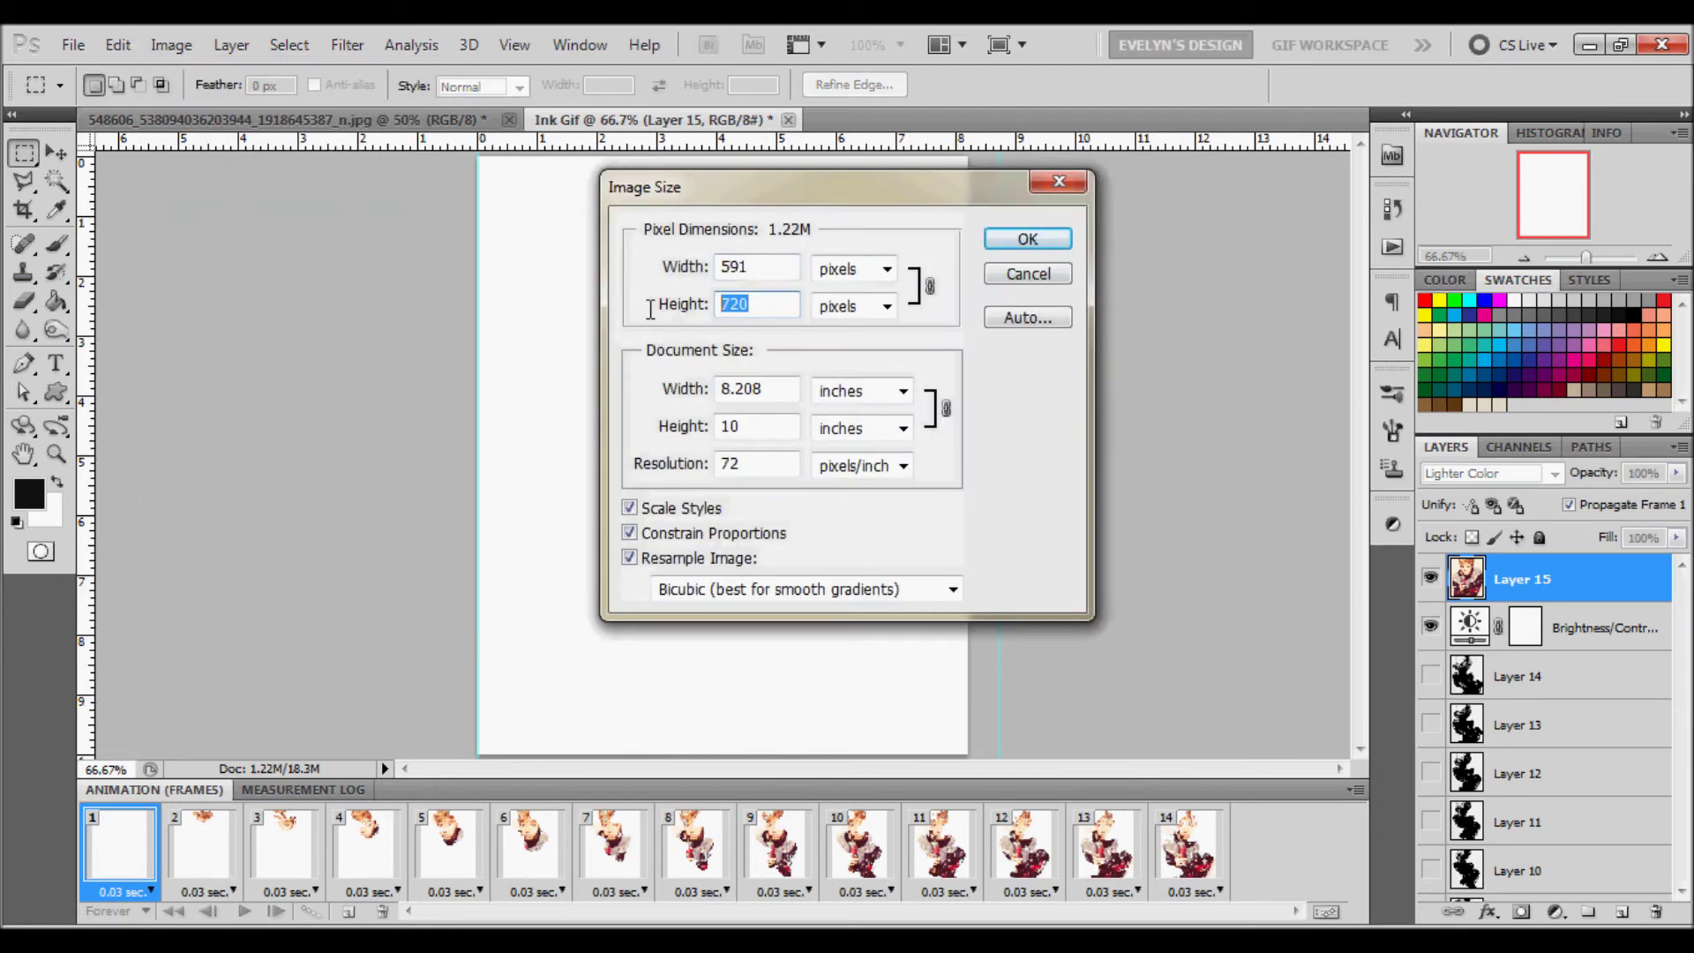
pyautogui.write('40')
pyautogui.press('Return')
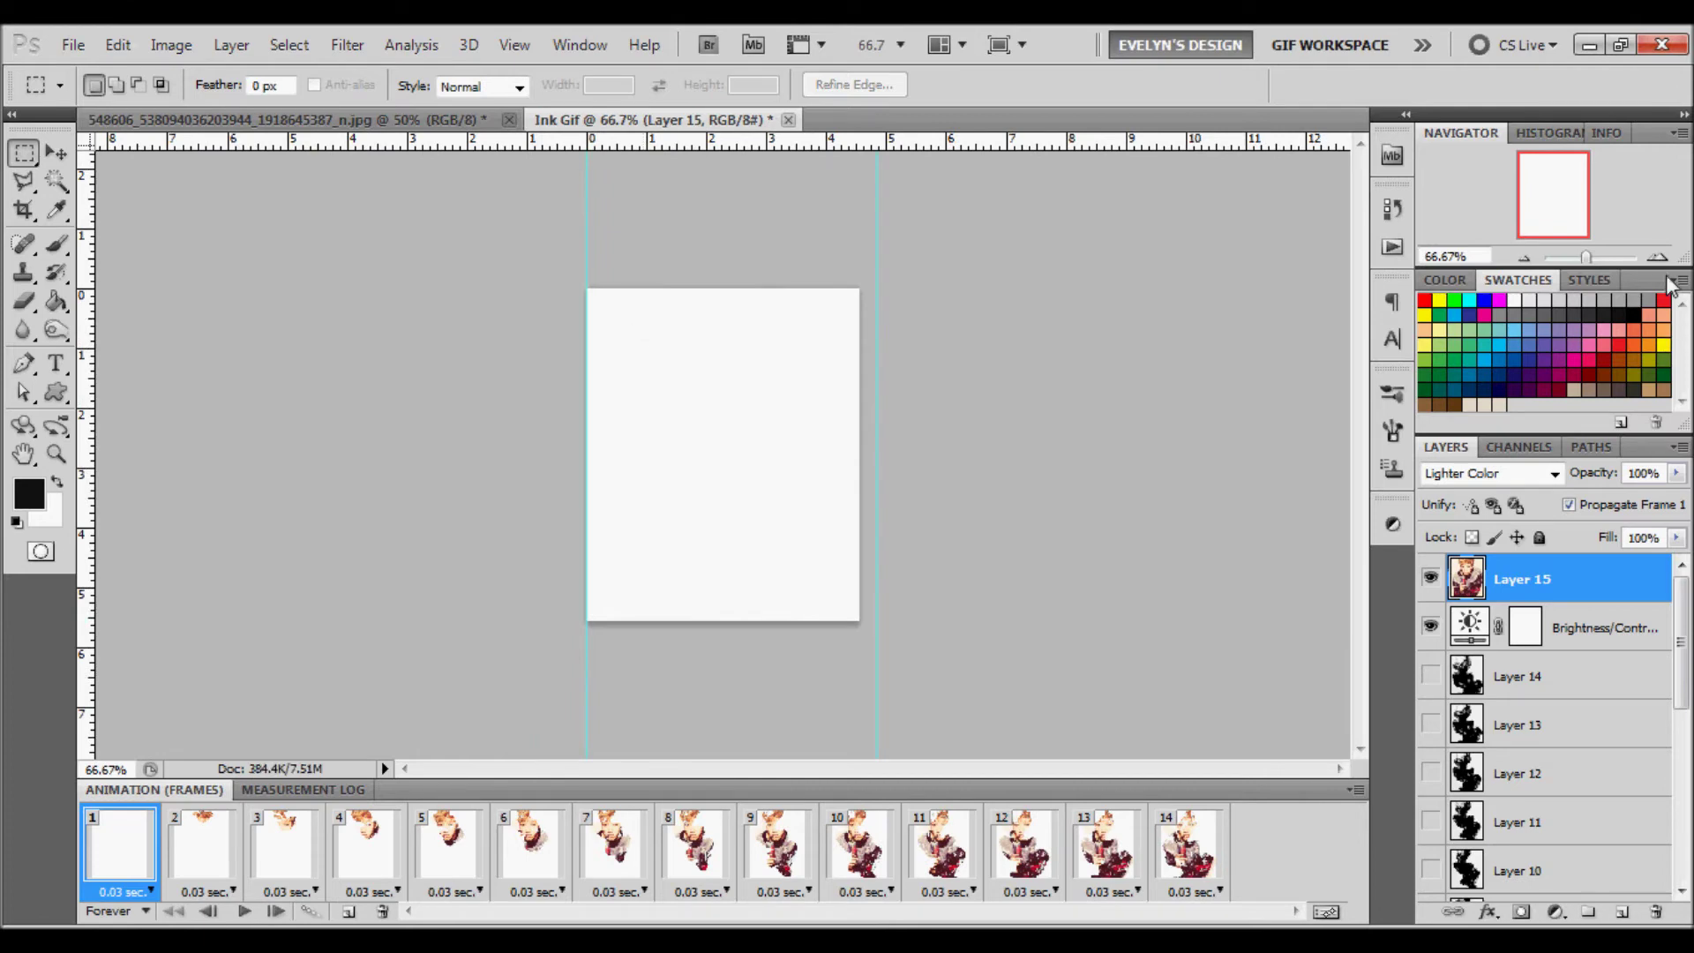
# Preview the resized animation at actual size, then stop playback and return to frame 1.
pyautogui.hotkey('ctrl', '1')
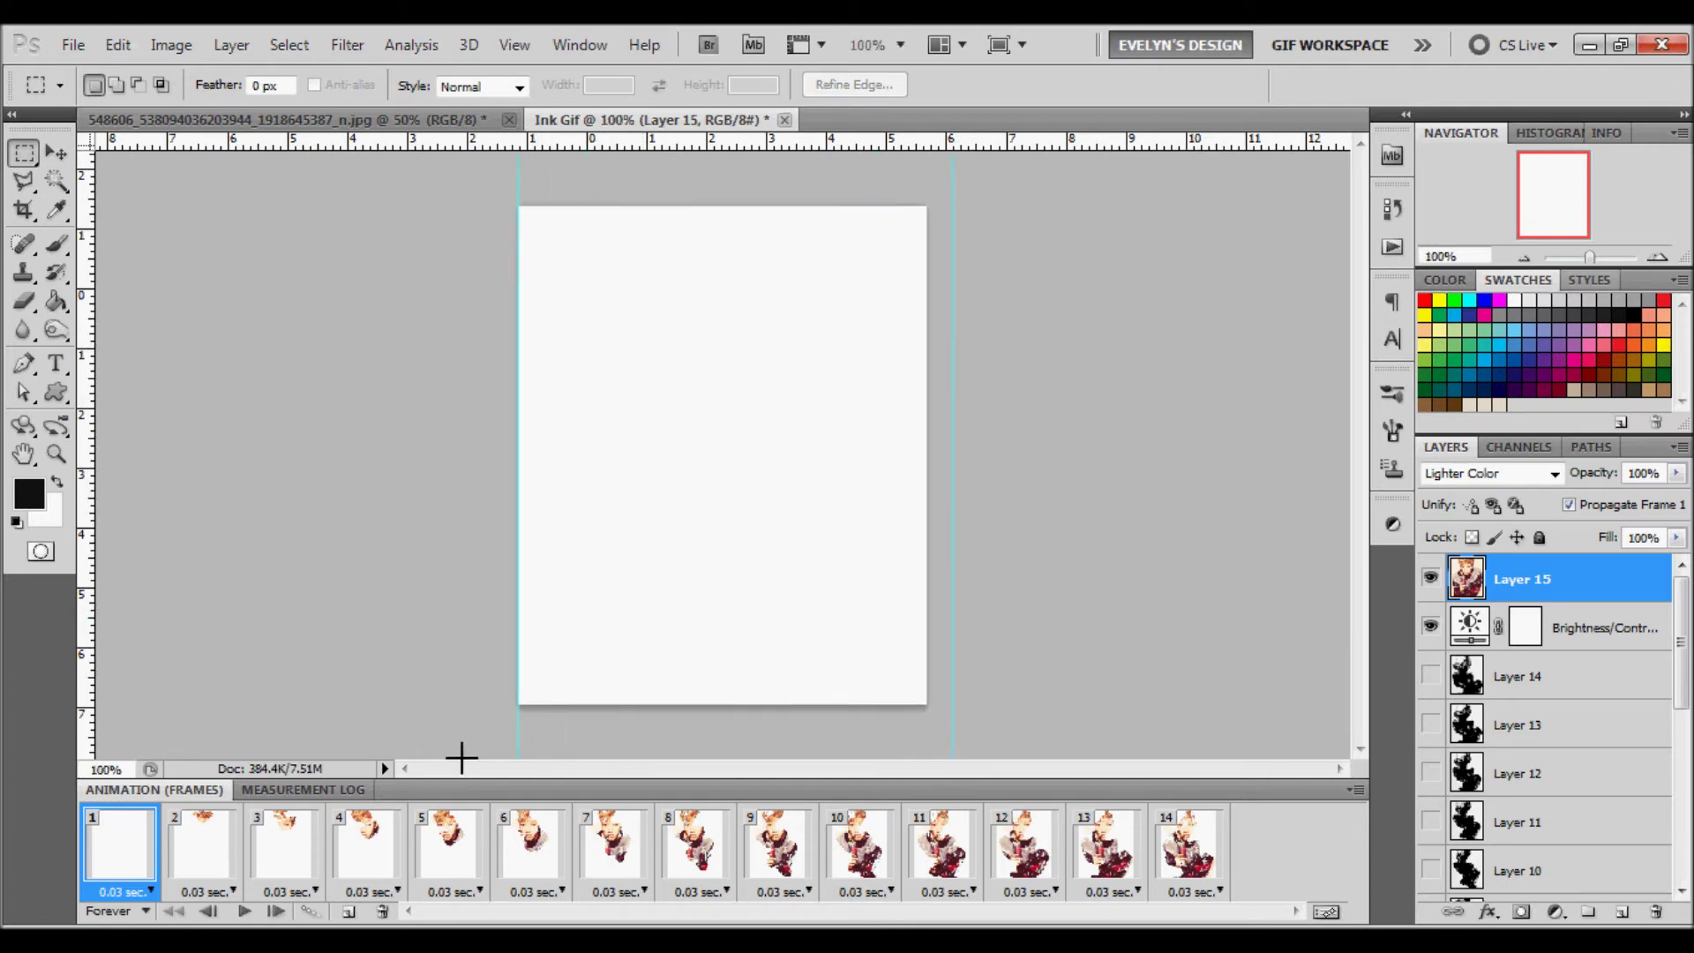
pyautogui.click(240, 911)
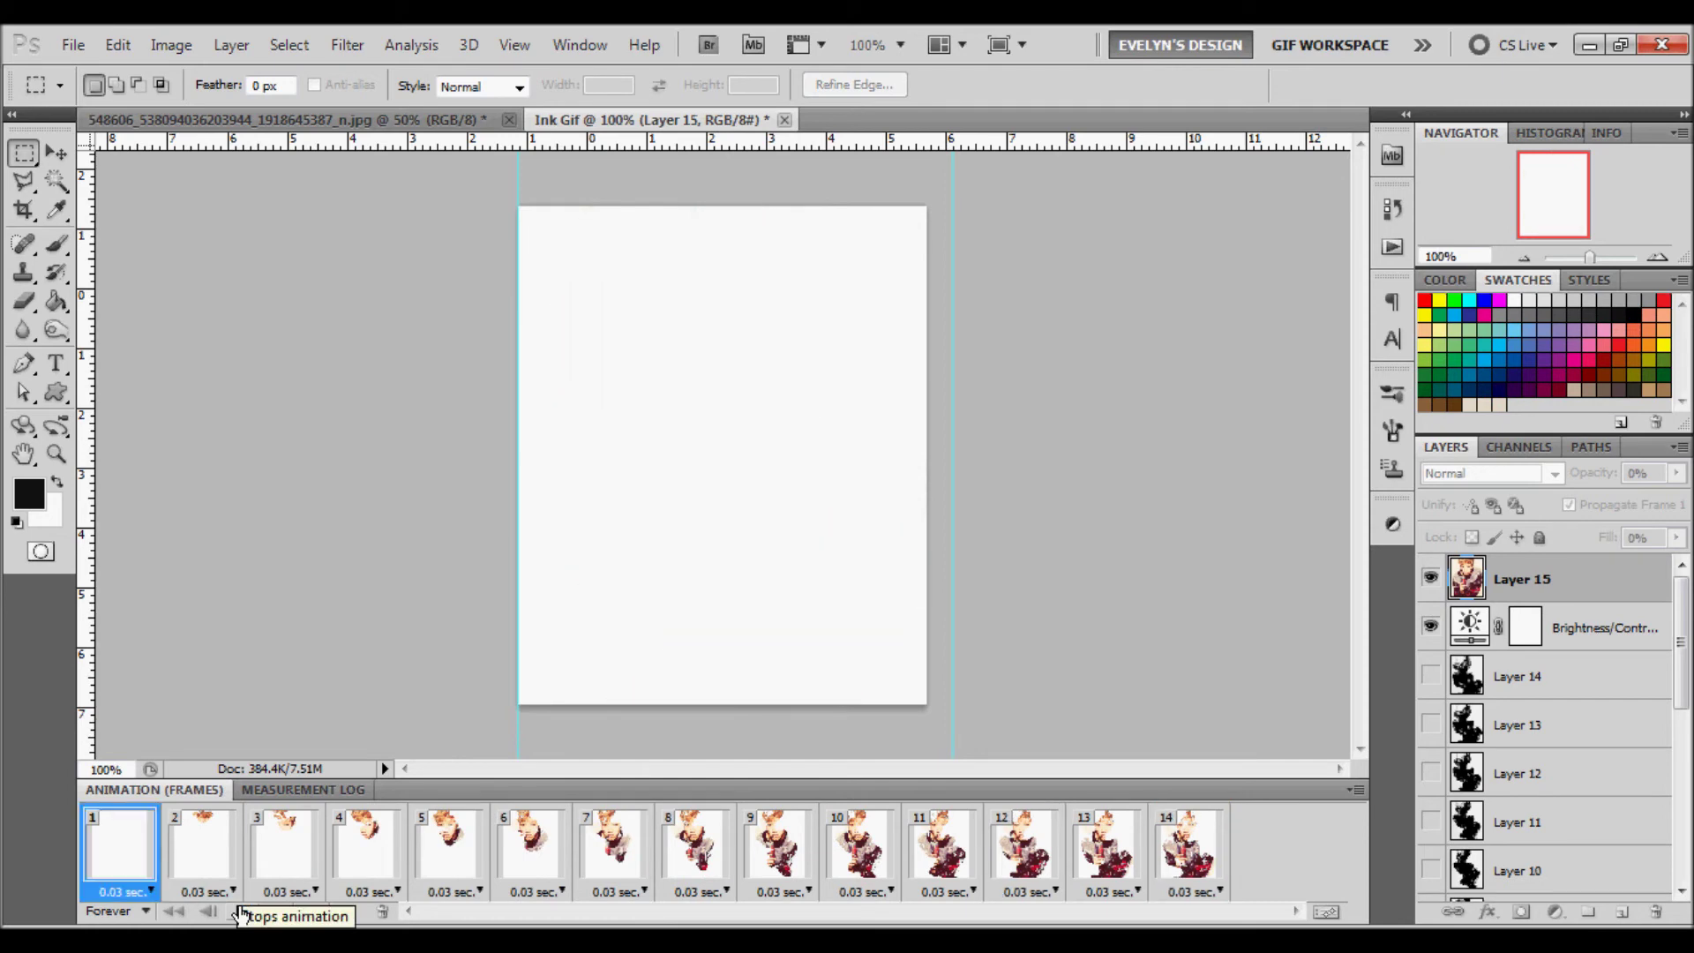
pyautogui.click(240, 911)
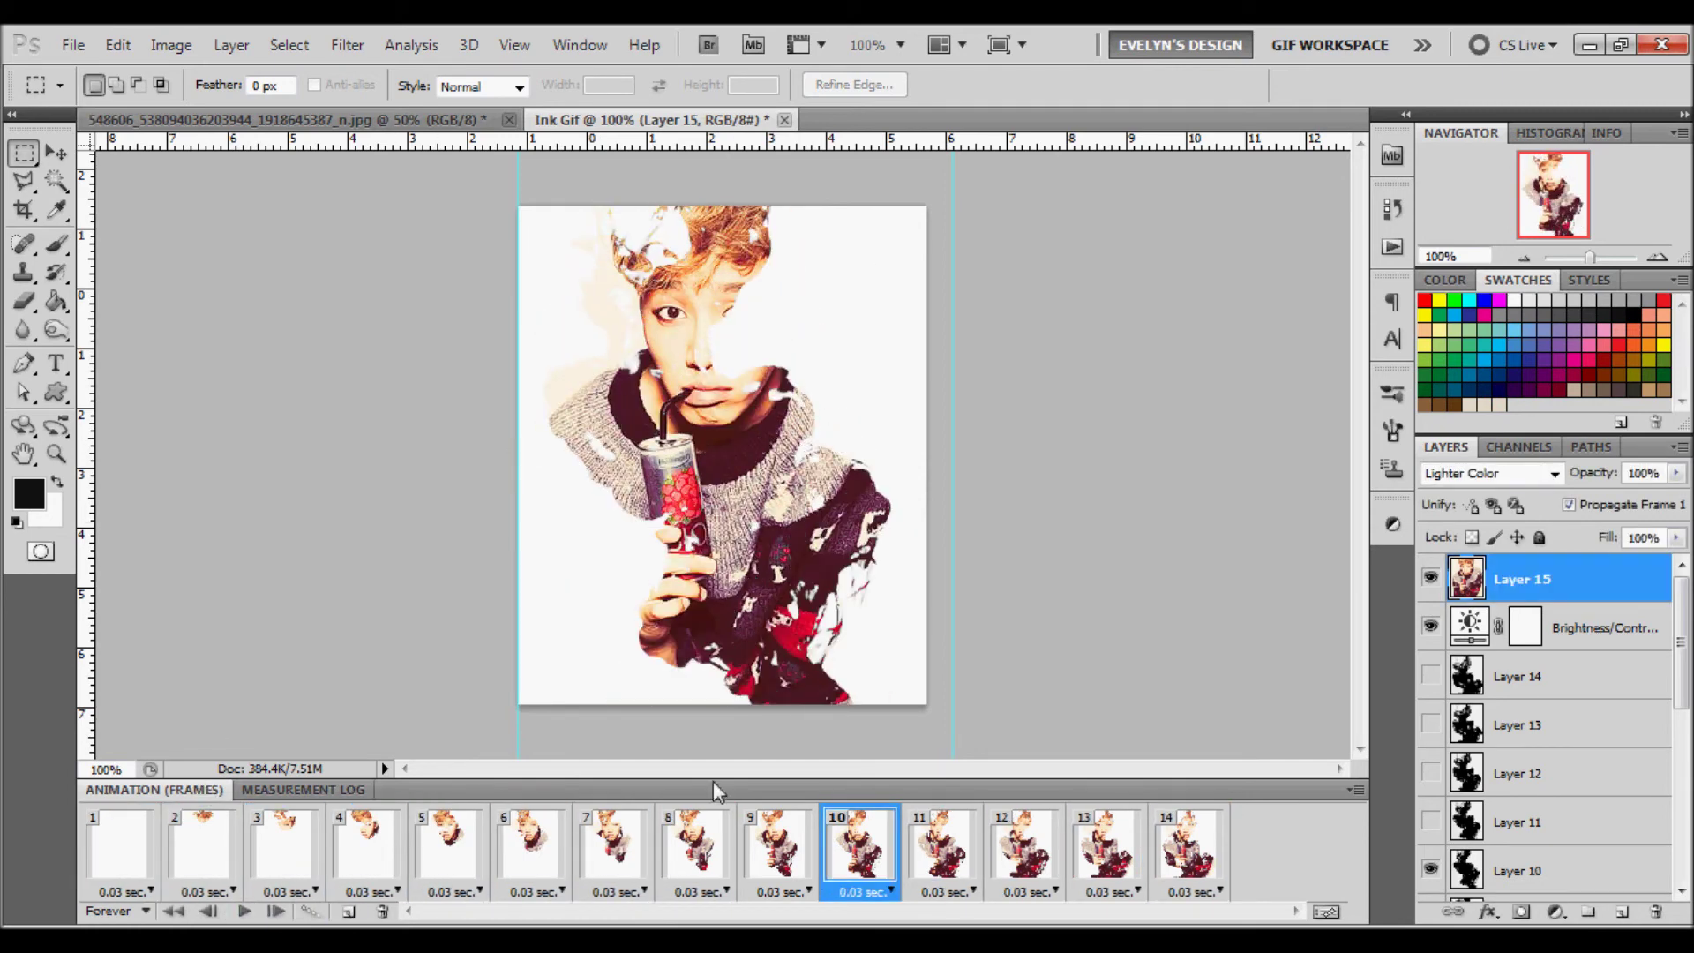
pyautogui.click(106, 863)
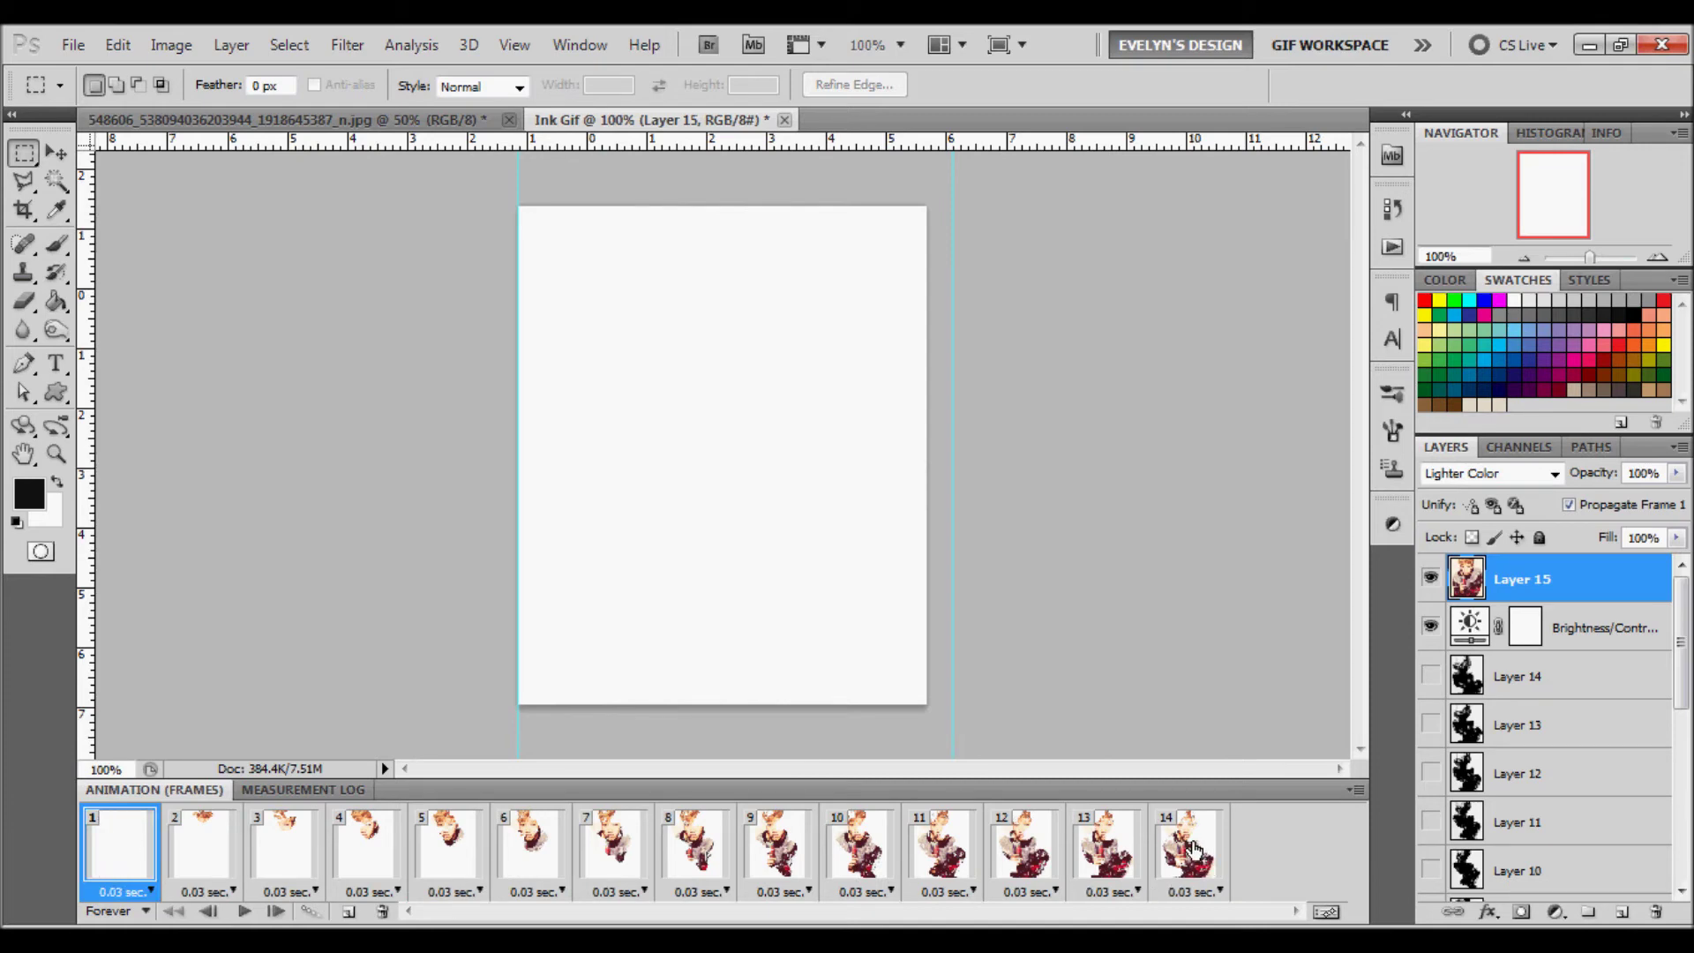
# Set the delay of all 14 frames to 0.2 seconds, then play the animation from frame 1 to check the speed.
pyautogui.keyDown('shift'); pyautogui.click(1193, 849); pyautogui.keyUp('shift')
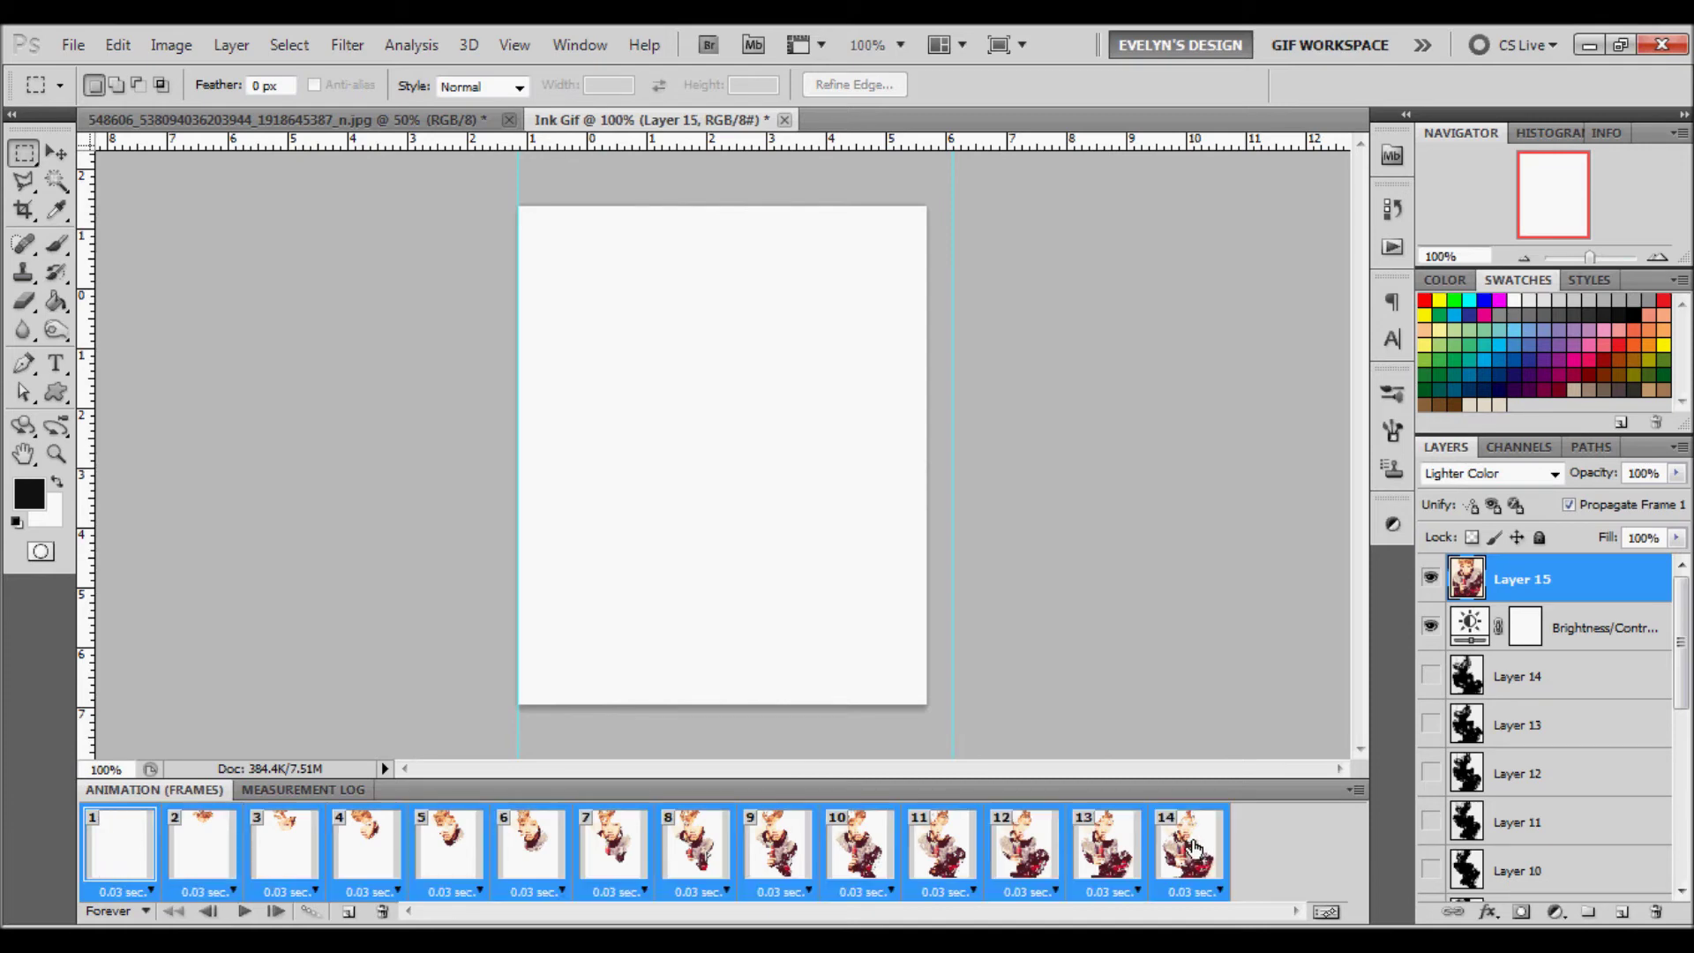
pyautogui.click(1218, 893)
pyautogui.click(1218, 892)
pyautogui.click(1218, 893)
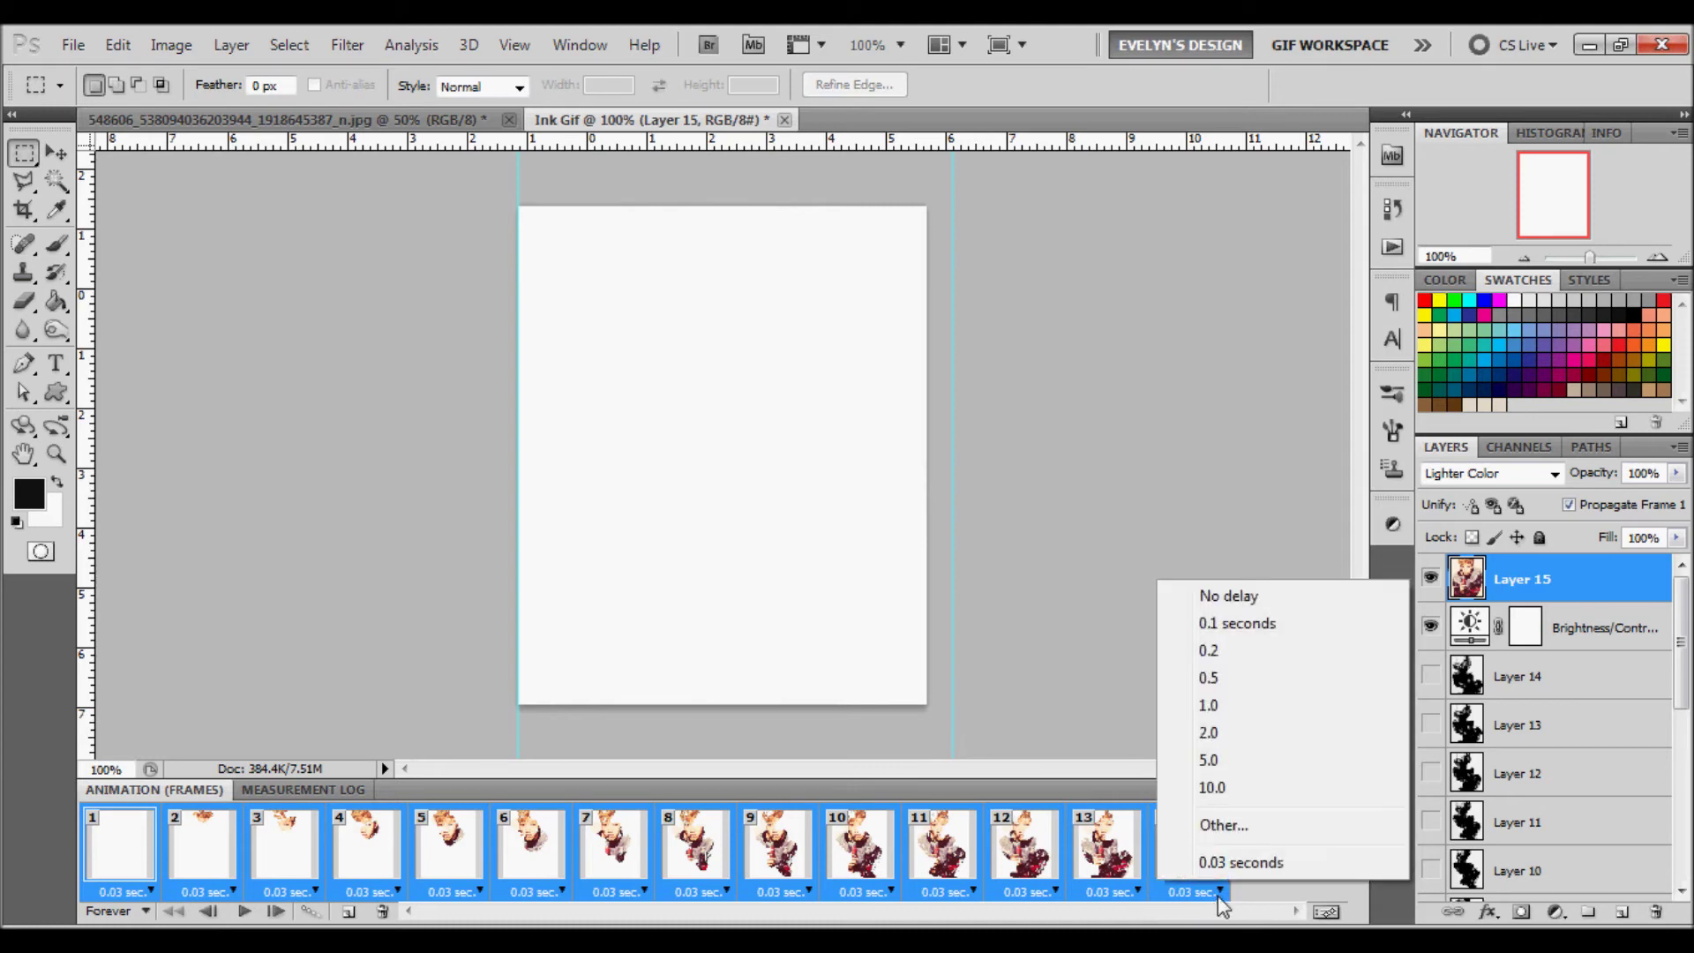
pyautogui.click(1220, 826)
pyautogui.write('0.2')
pyautogui.press('Return')
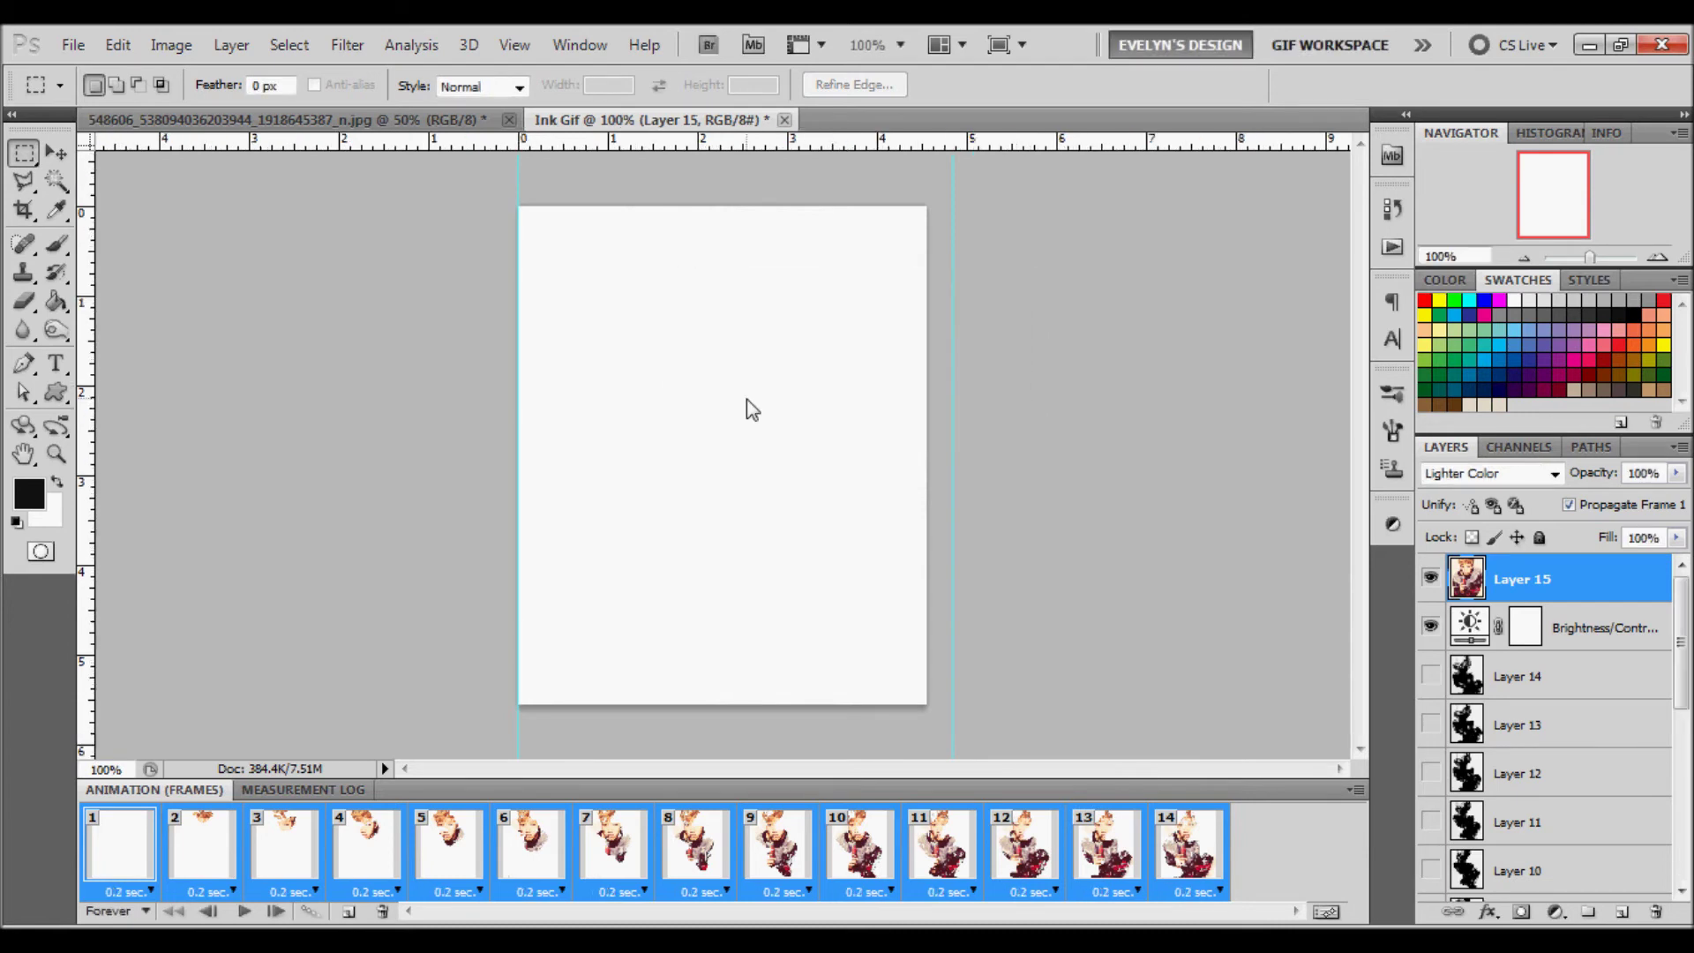
pyautogui.click(152, 842)
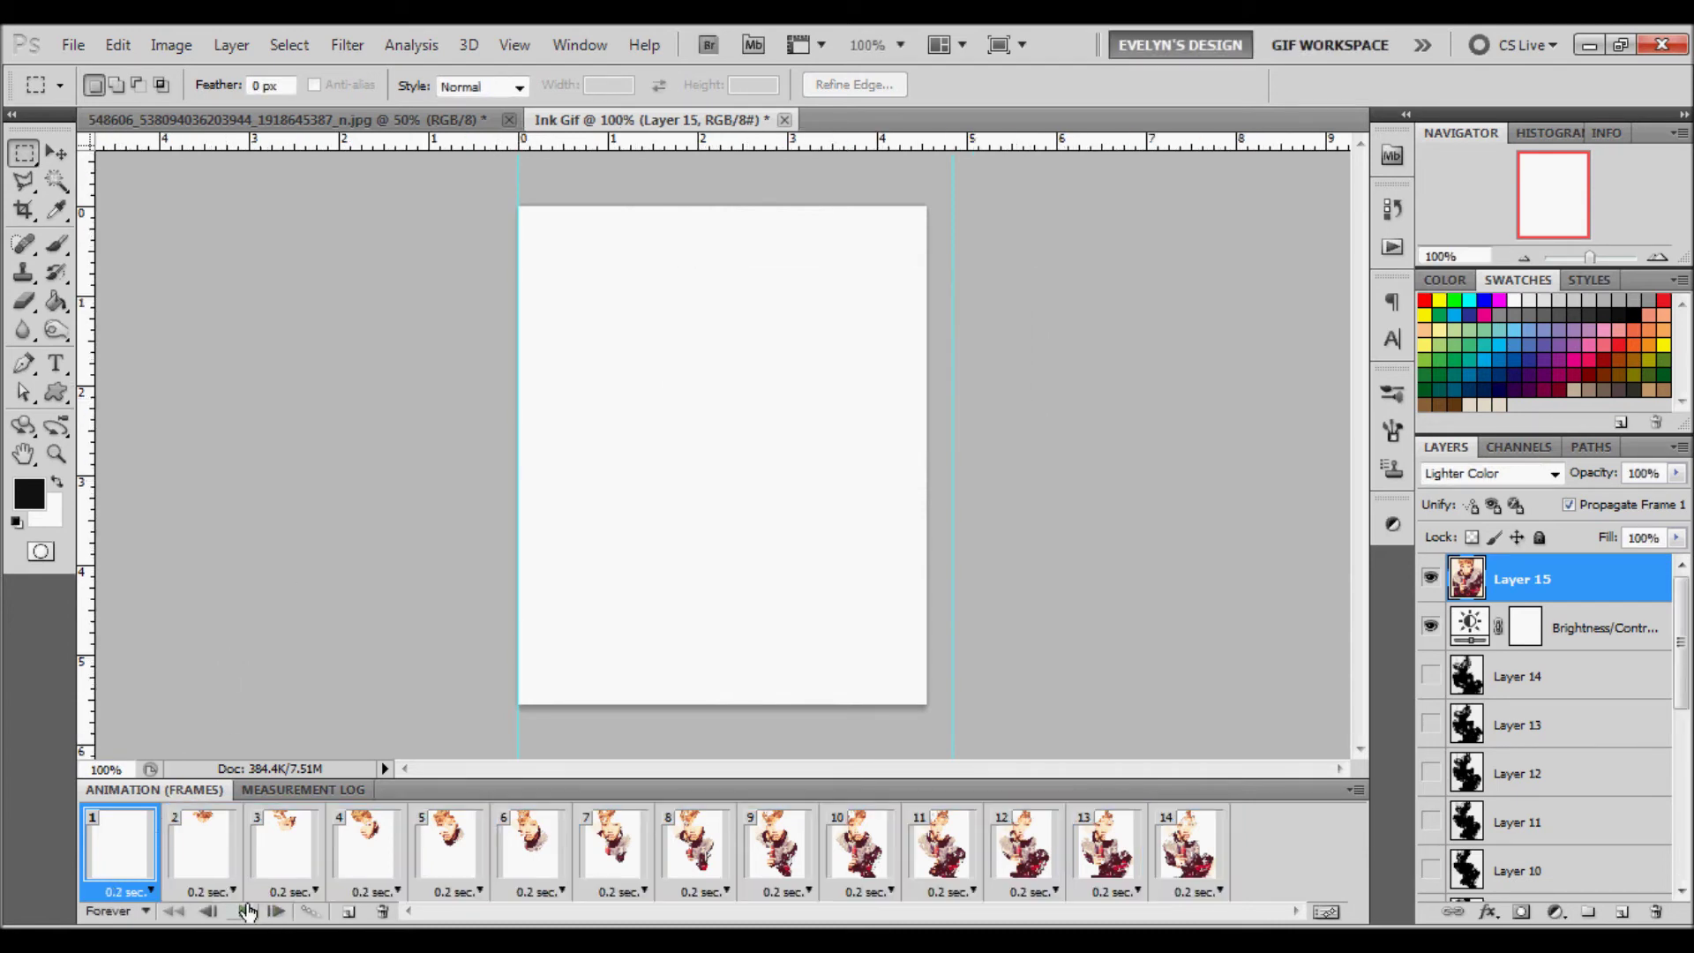
pyautogui.click(245, 912)
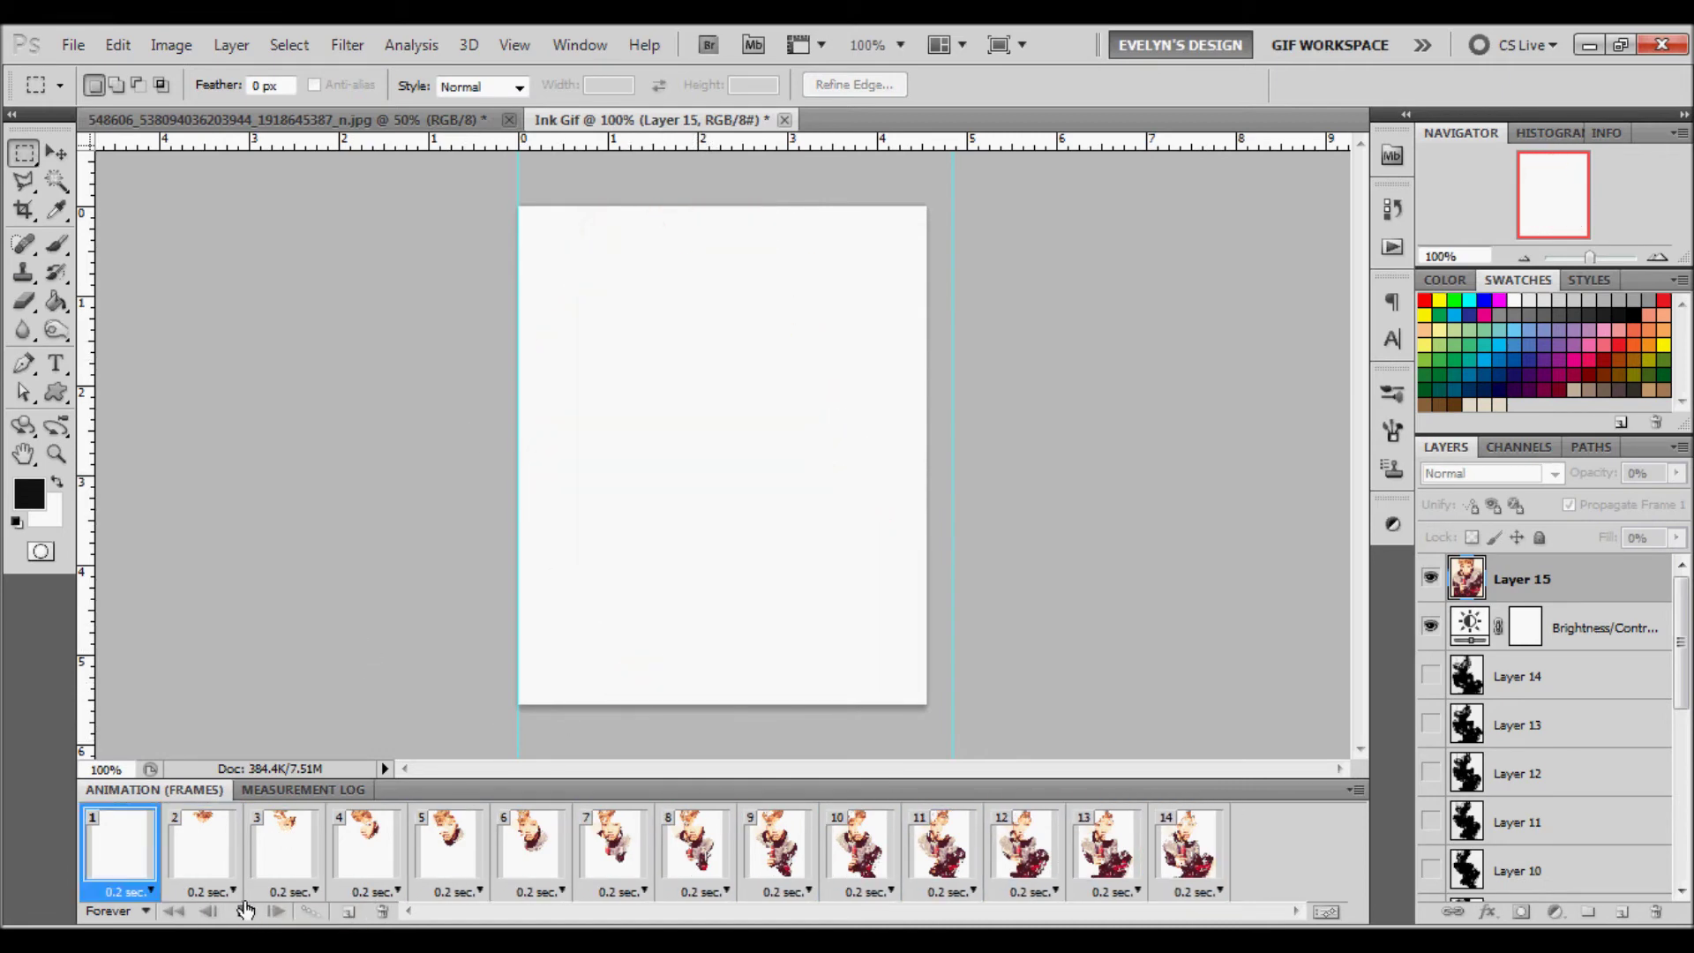
# Set the delay of all 14 frames to 0.24 seconds and check the new speed with a short playback.
pyautogui.click(91, 848)
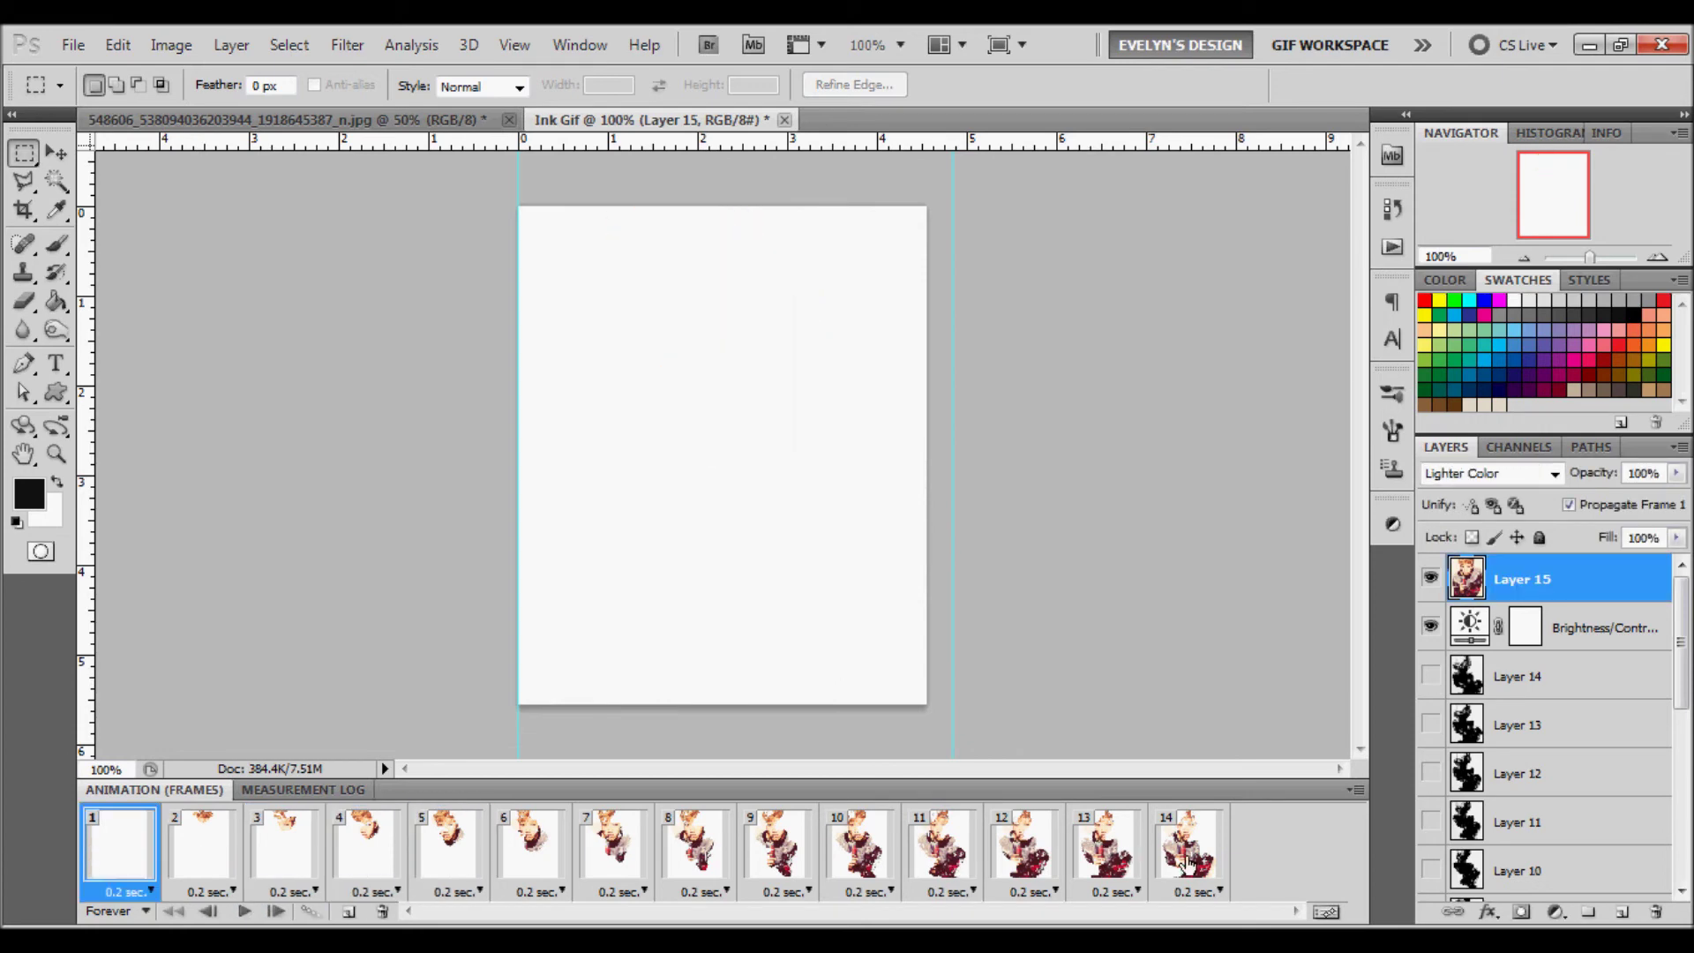
pyautogui.keyDown('shift'); pyautogui.click(1198, 865); pyautogui.keyUp('shift')
pyautogui.click(1204, 891)
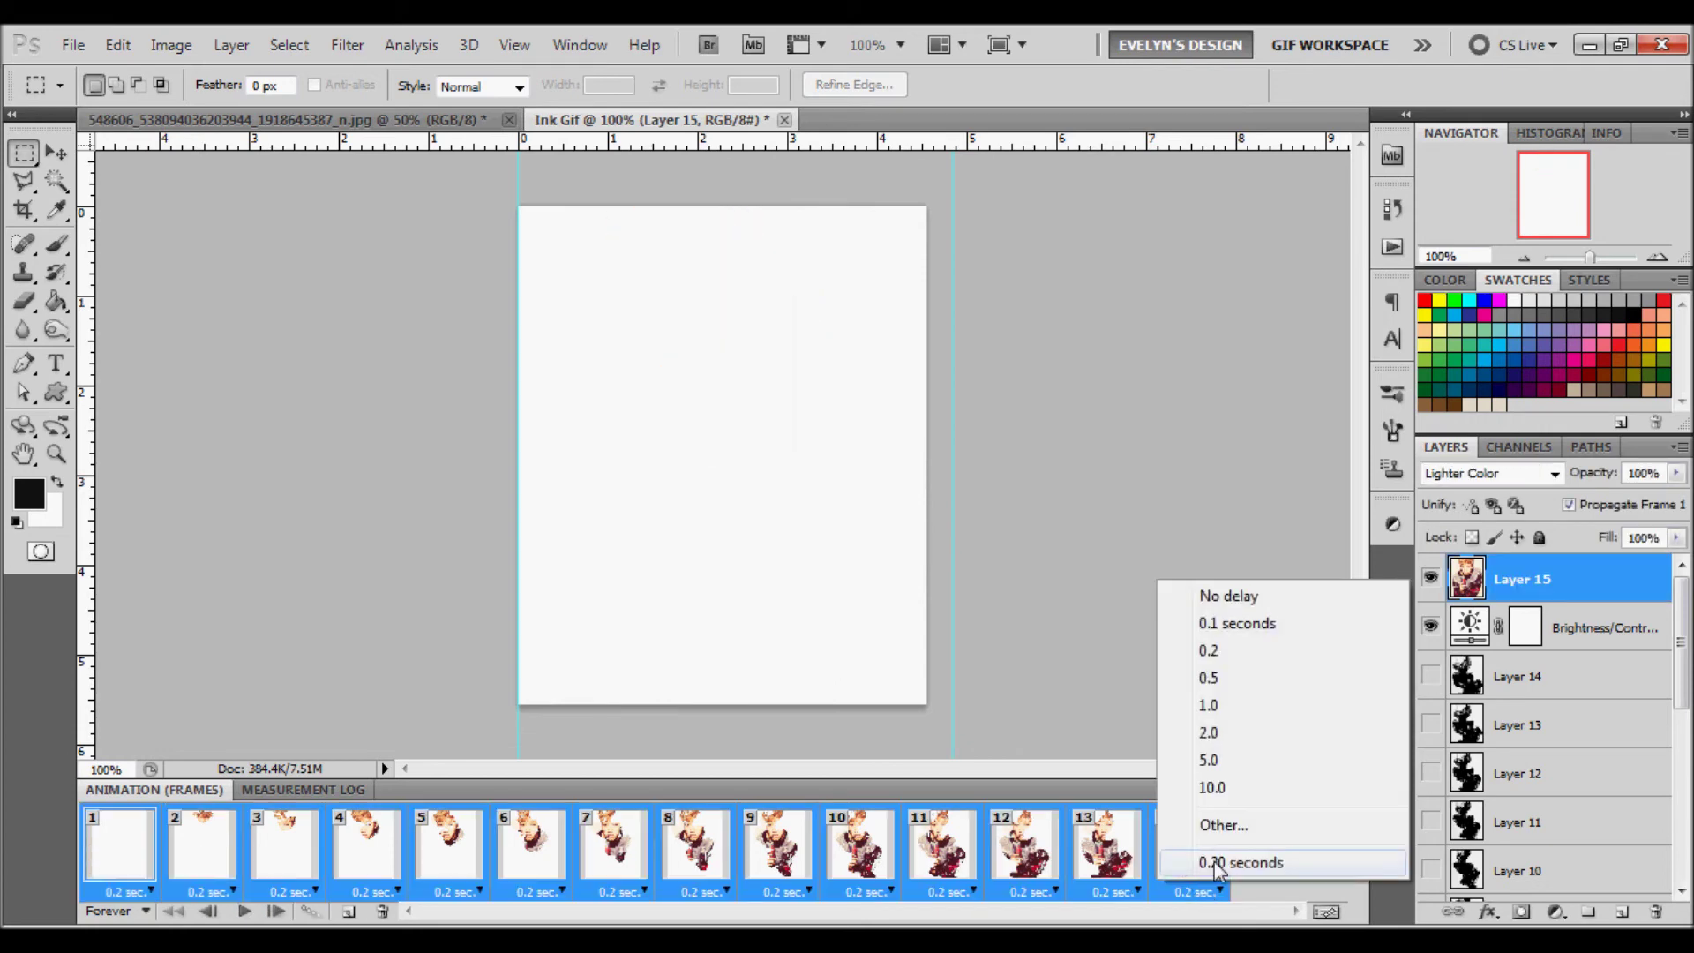
pyautogui.click(1230, 831)
pyautogui.write('0.24')
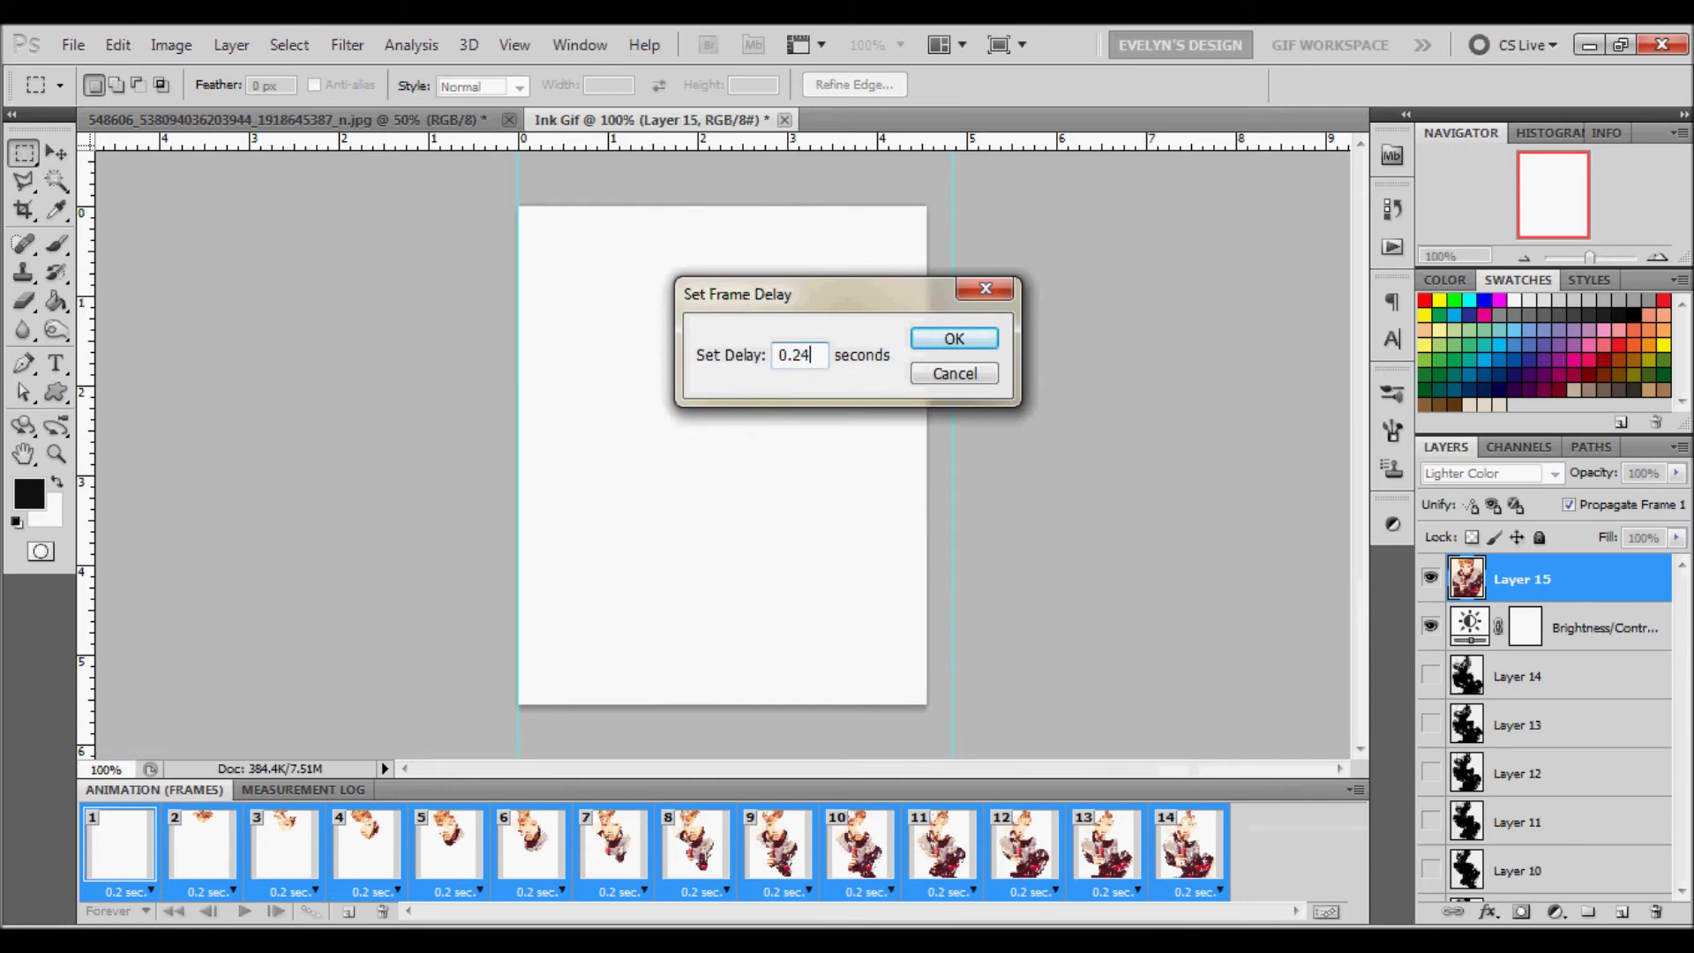
pyautogui.press('Return')
pyautogui.click(246, 912)
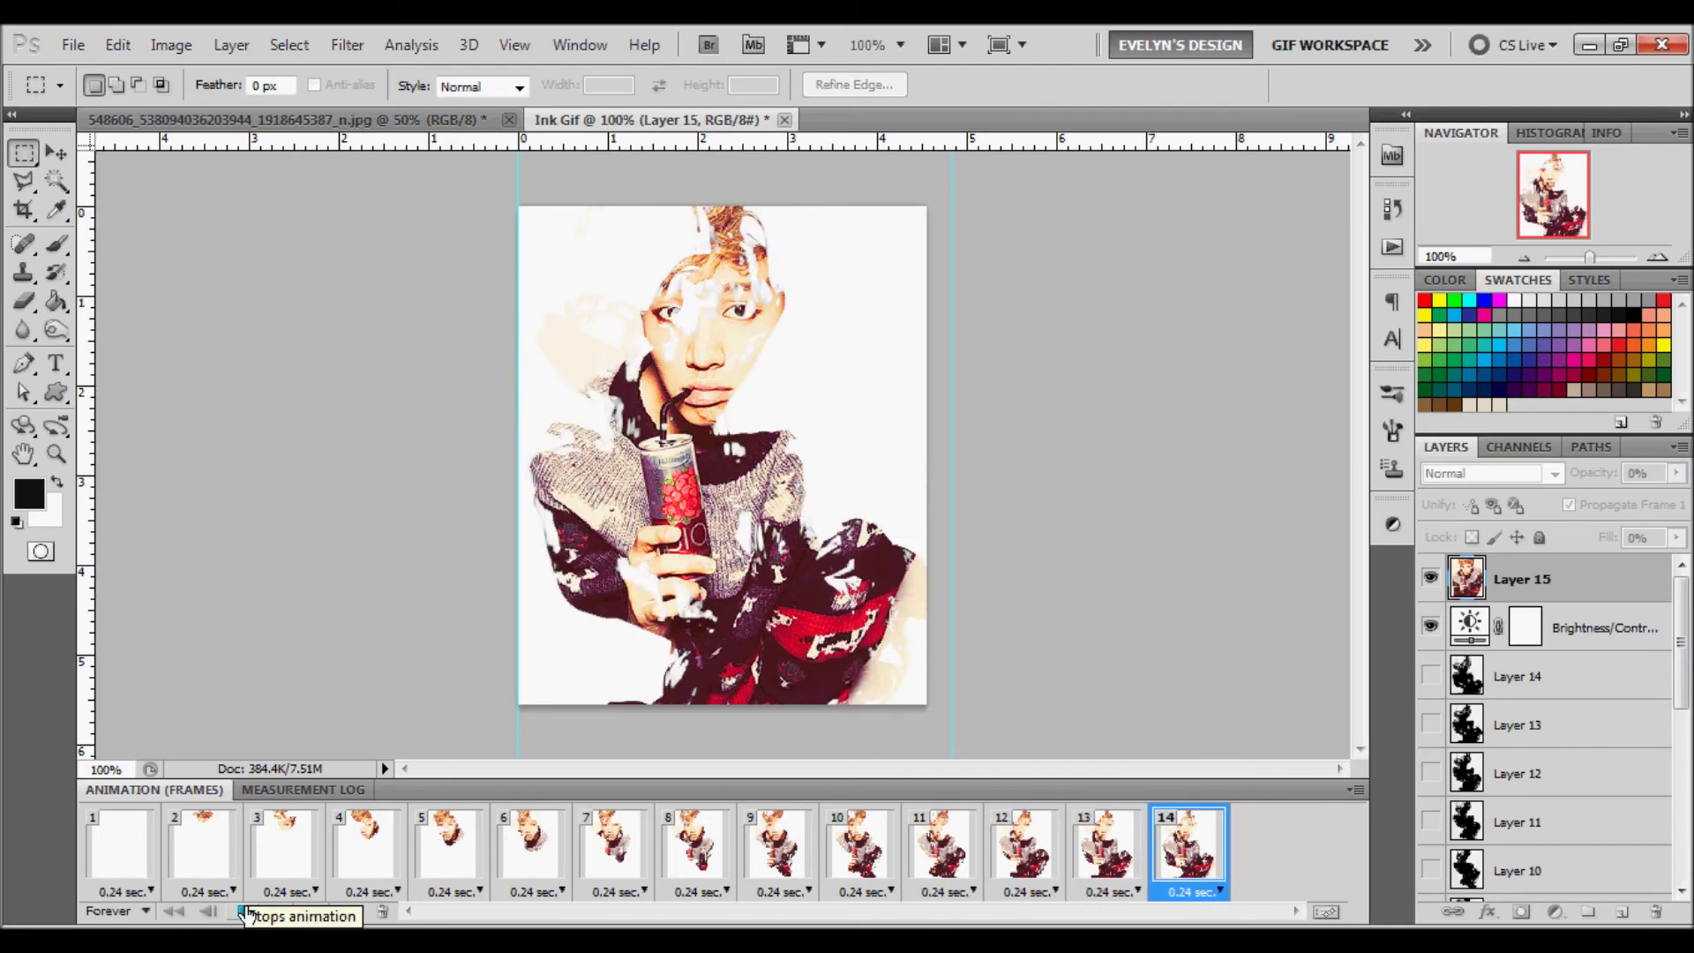
pyautogui.click(245, 912)
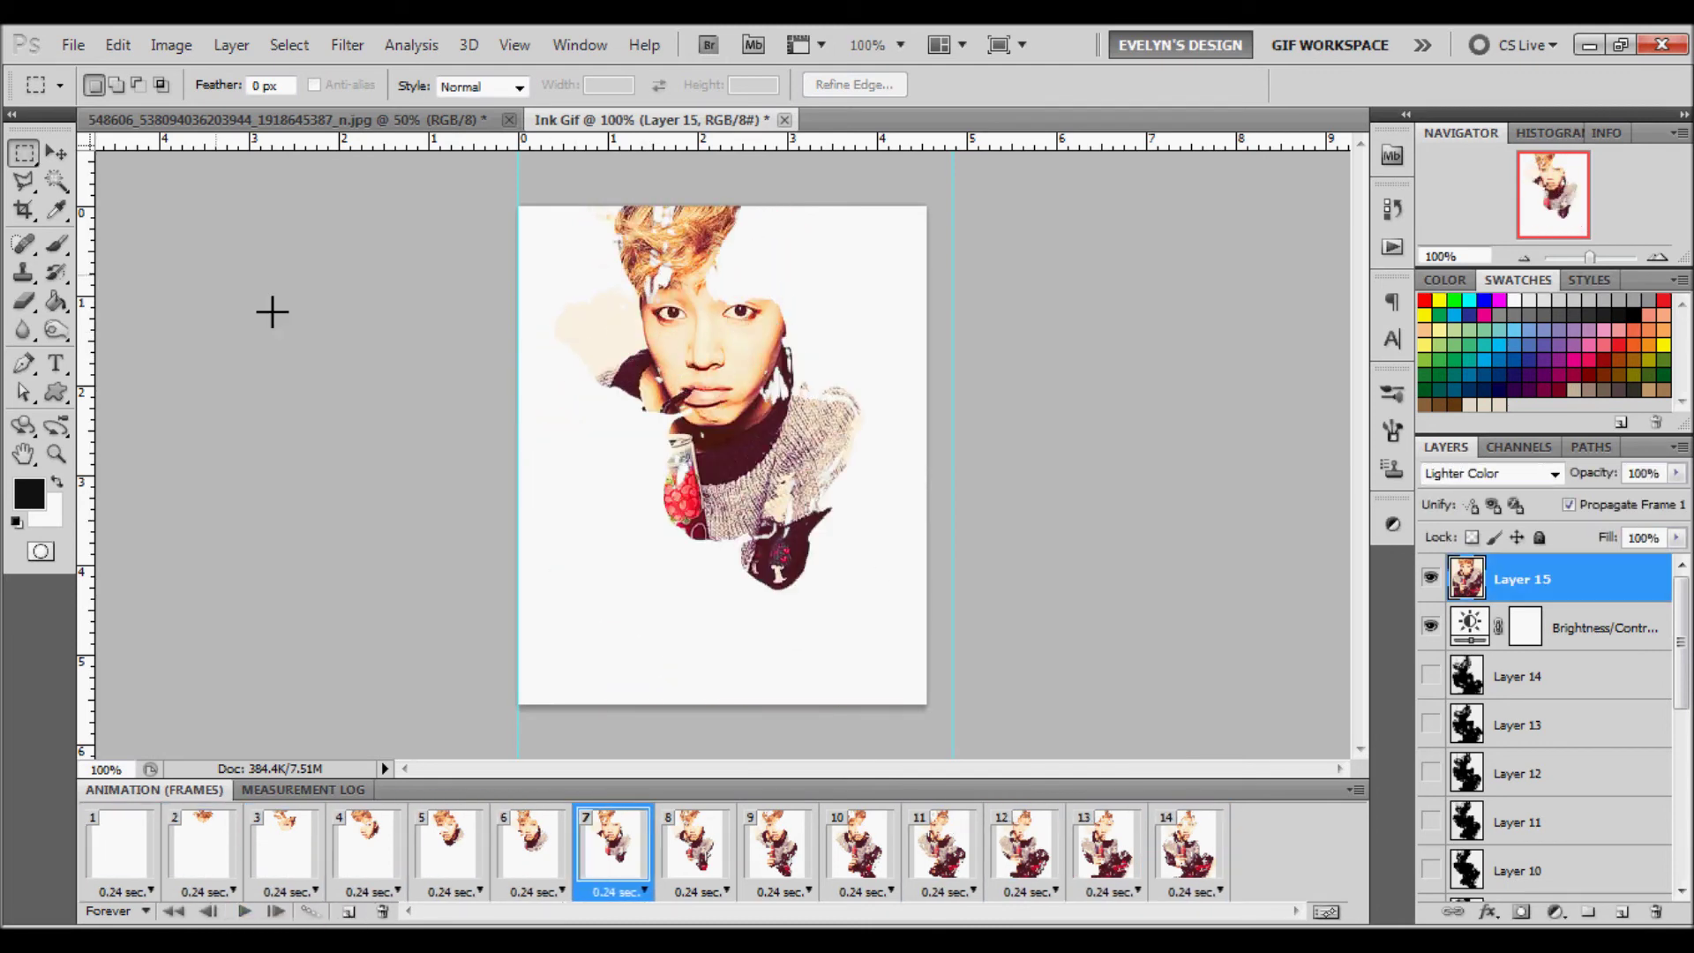
# Set up a Save for Web export based on the GIF 128 Dithered preset, with 256 colors and 100% dither.
pyautogui.click(73, 45)
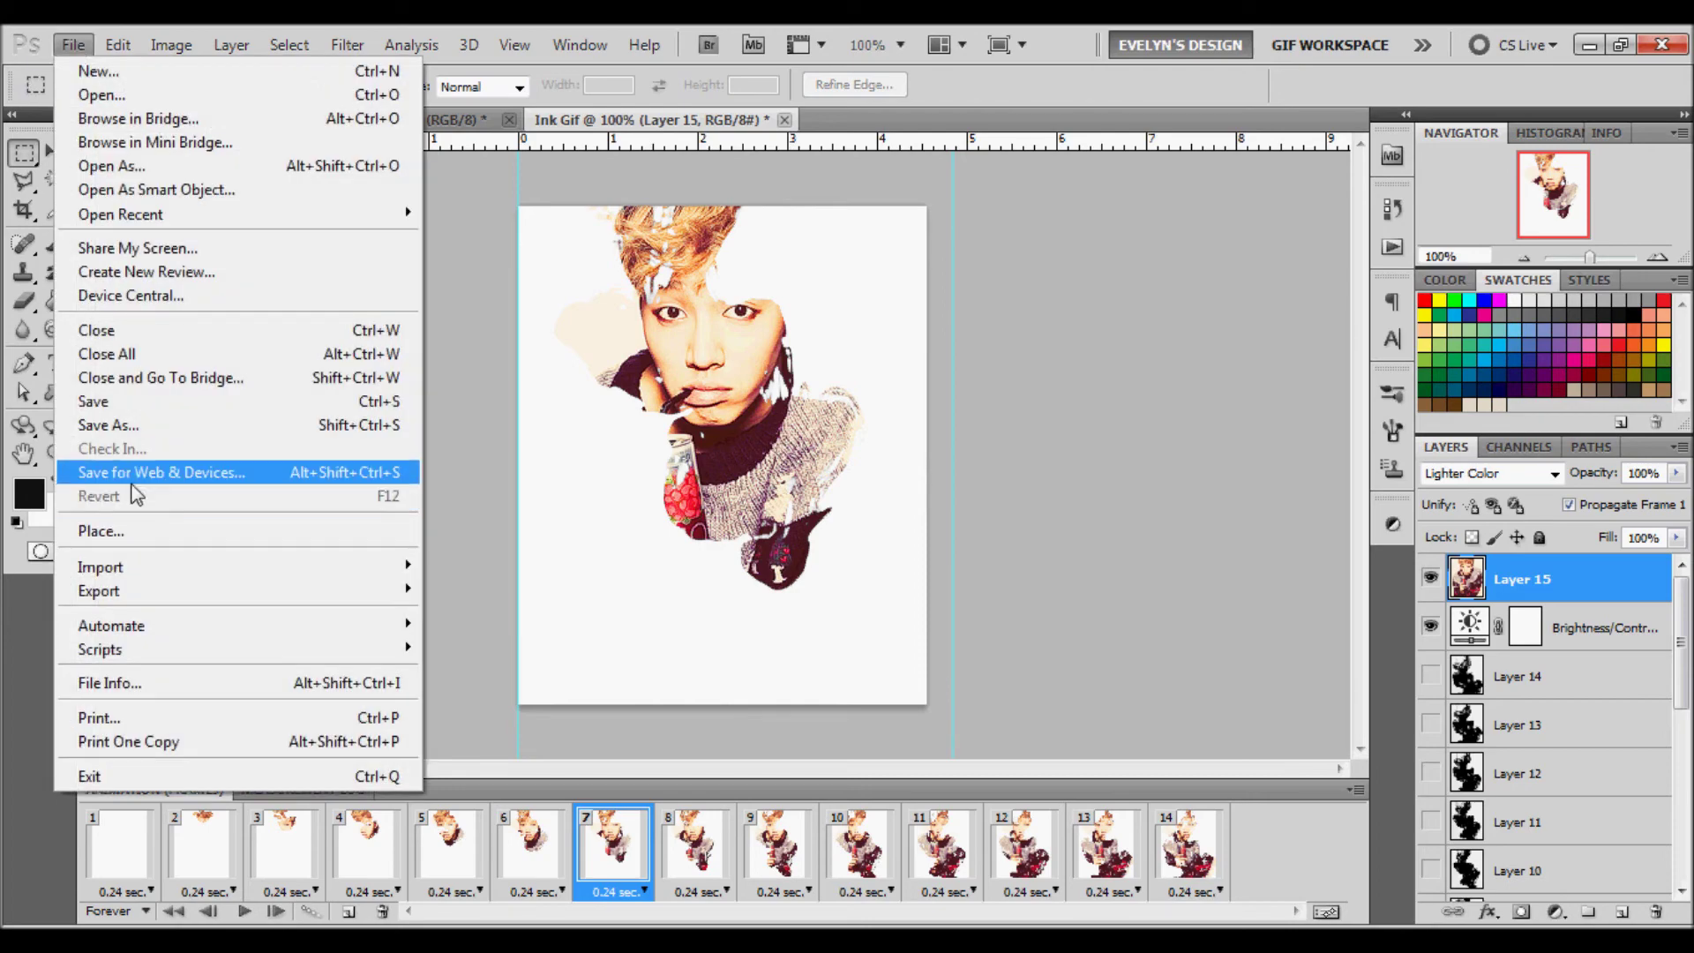
pyautogui.click(134, 476)
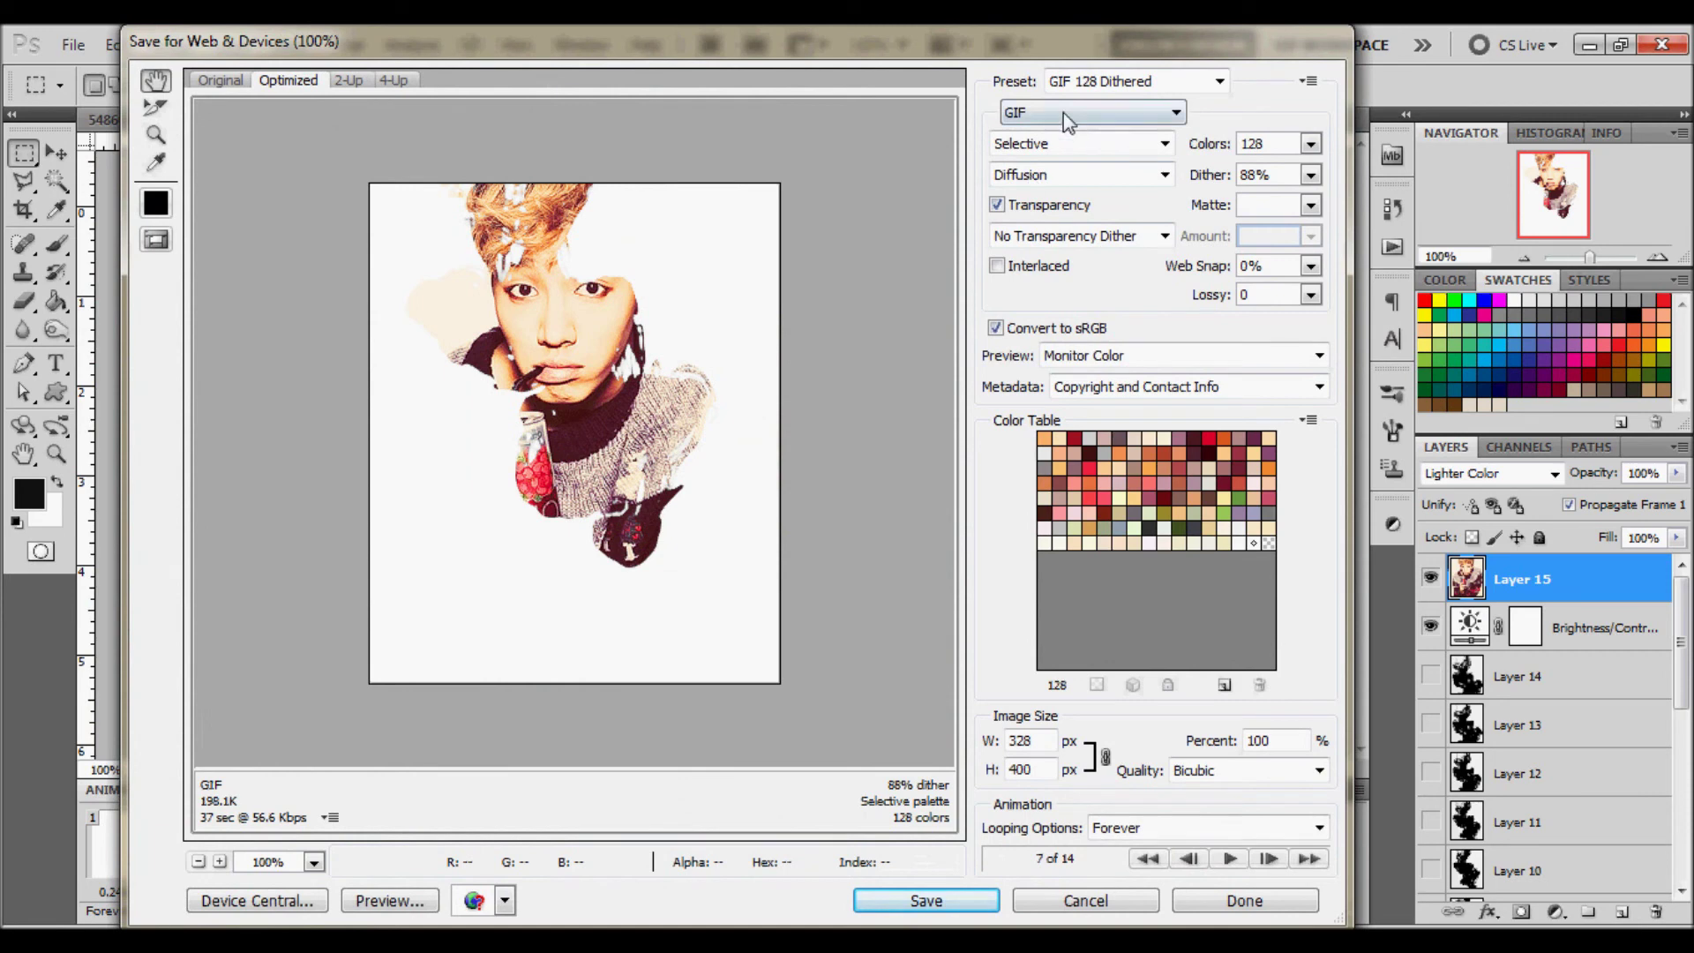
pyautogui.click(1121, 81)
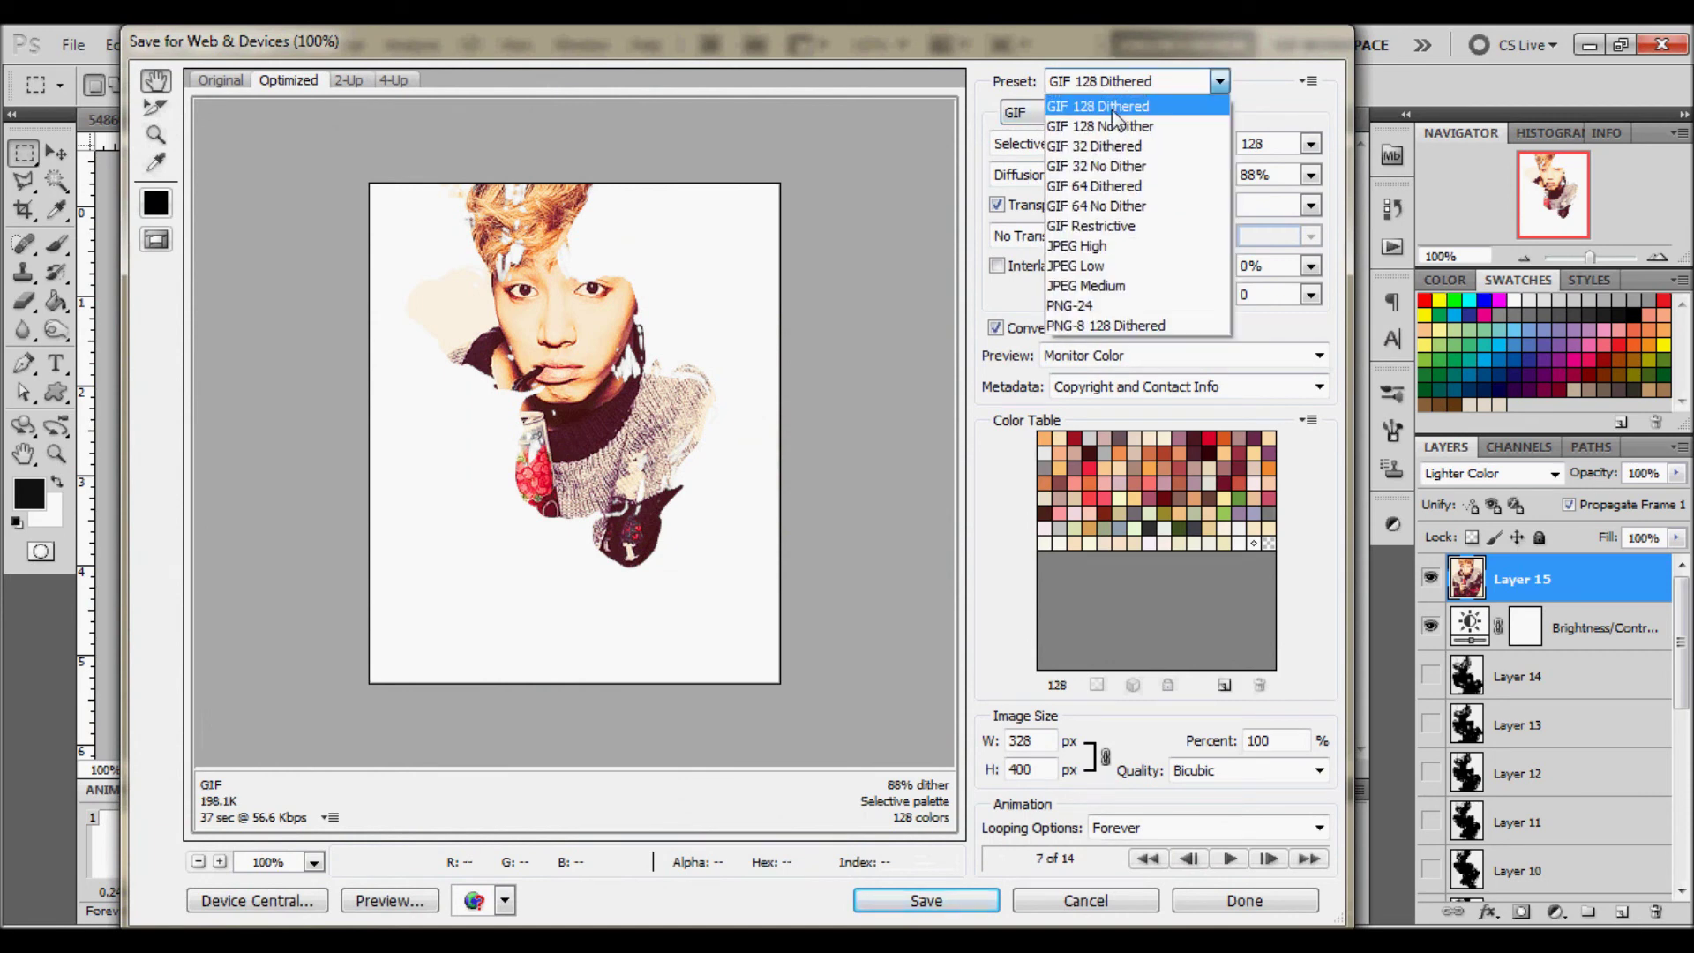
pyautogui.click(1113, 107)
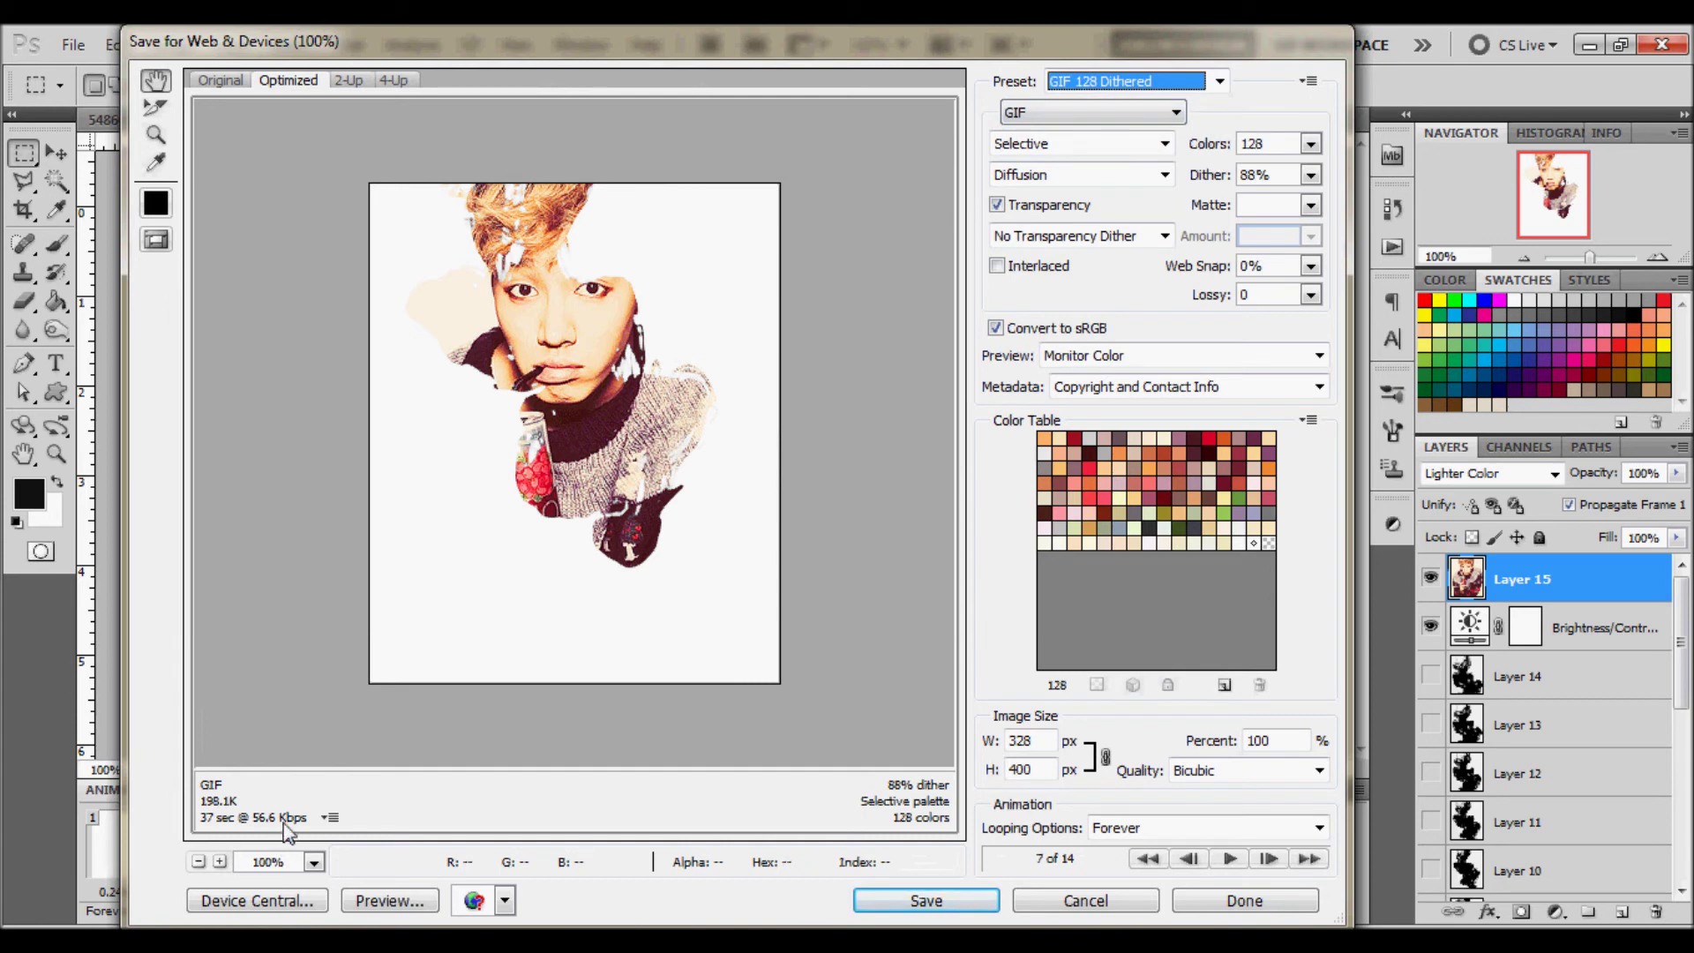
pyautogui.click(1310, 143)
pyautogui.click(1260, 363)
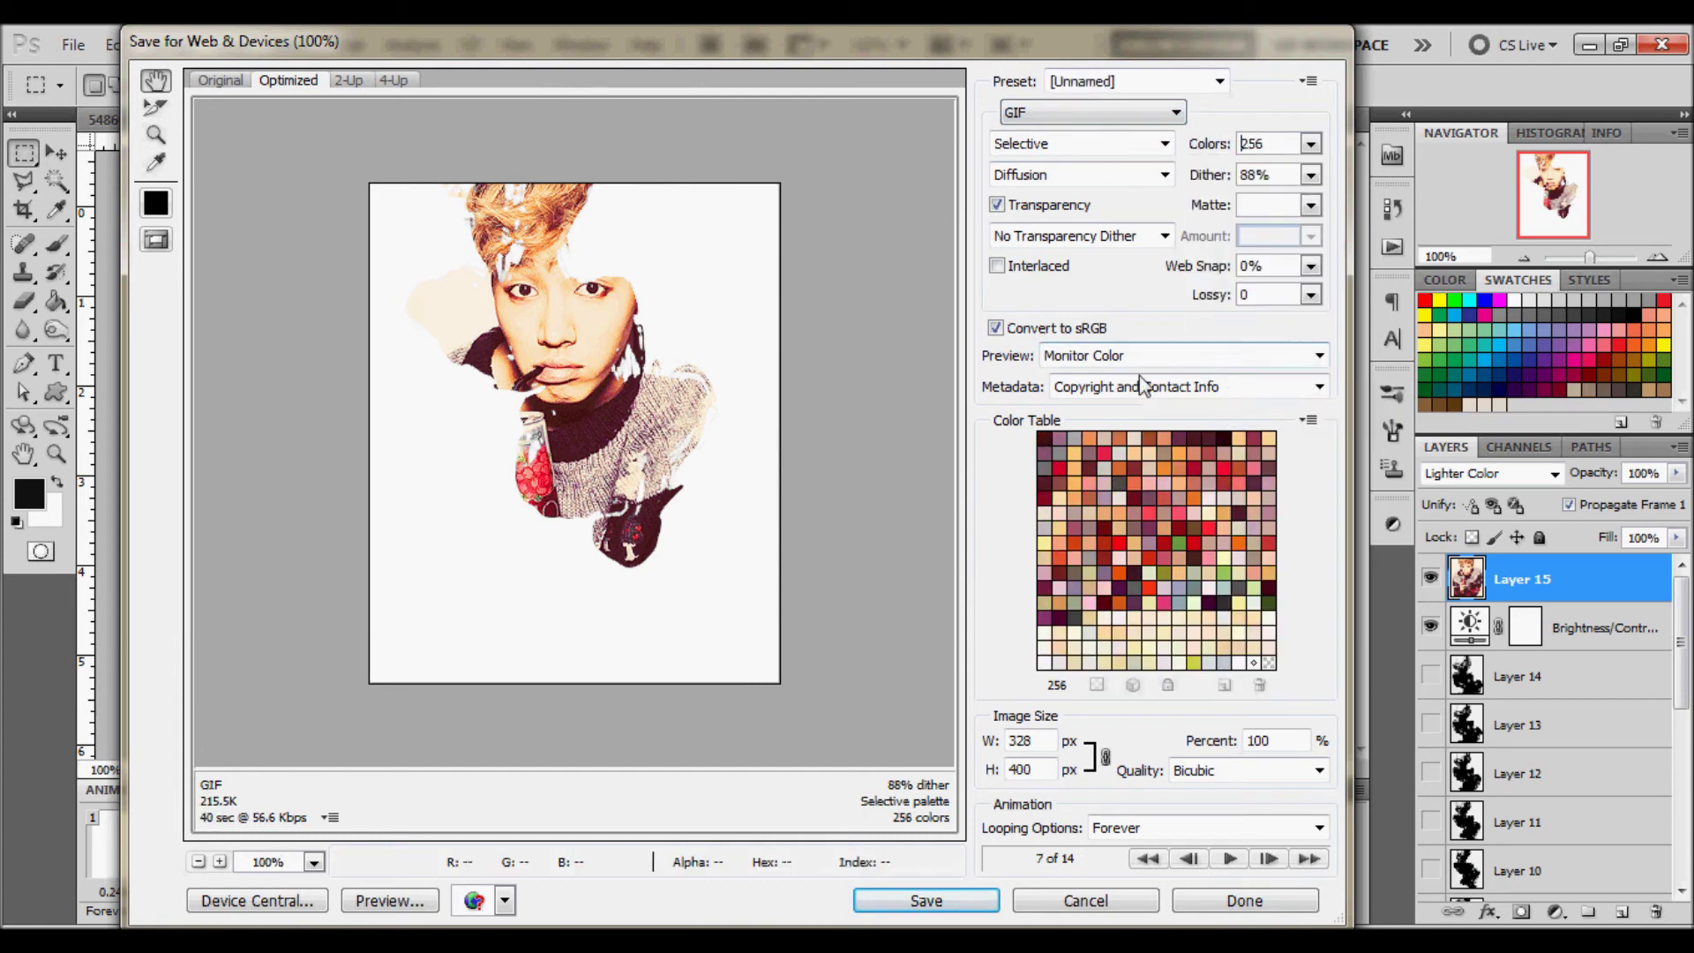
pyautogui.click(1311, 175)
pyautogui.moveTo(1292, 204); pyautogui.dragTo(1396, 196)
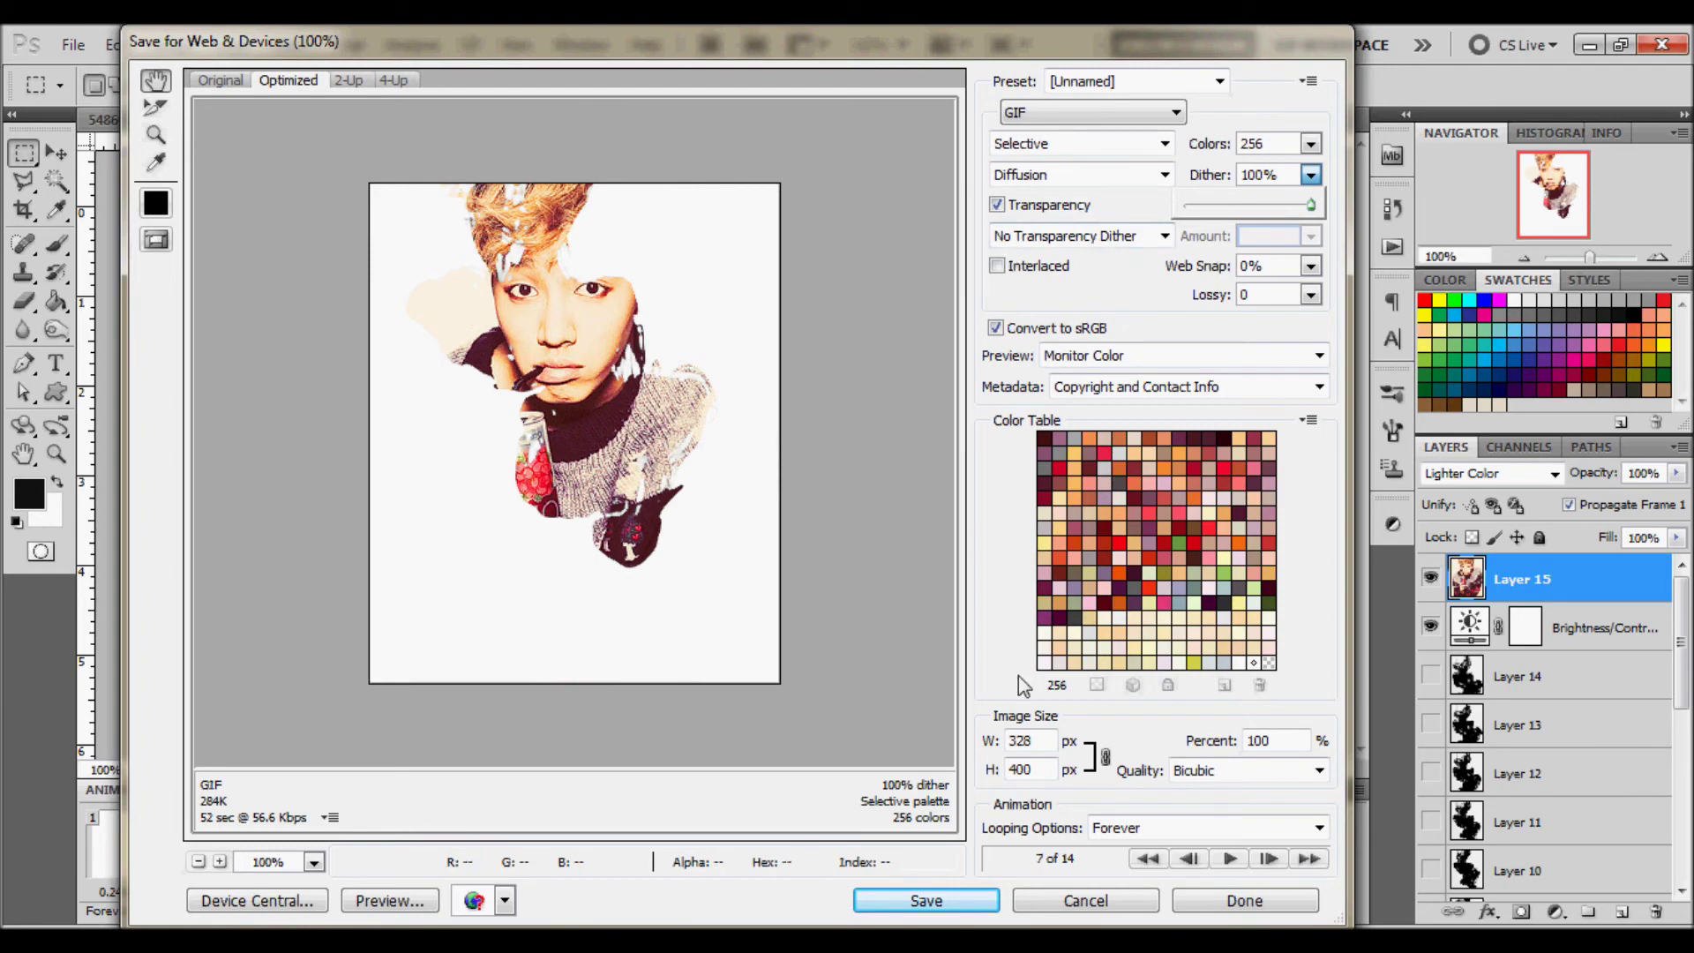
# Inspect the optimized GIF at 300% while its animation plays, then stop it and return the preview to 100%.
pyautogui.click(220, 861)
pyautogui.click(219, 861)
pyautogui.moveTo(500, 364); pyautogui.dragTo(505, 778)
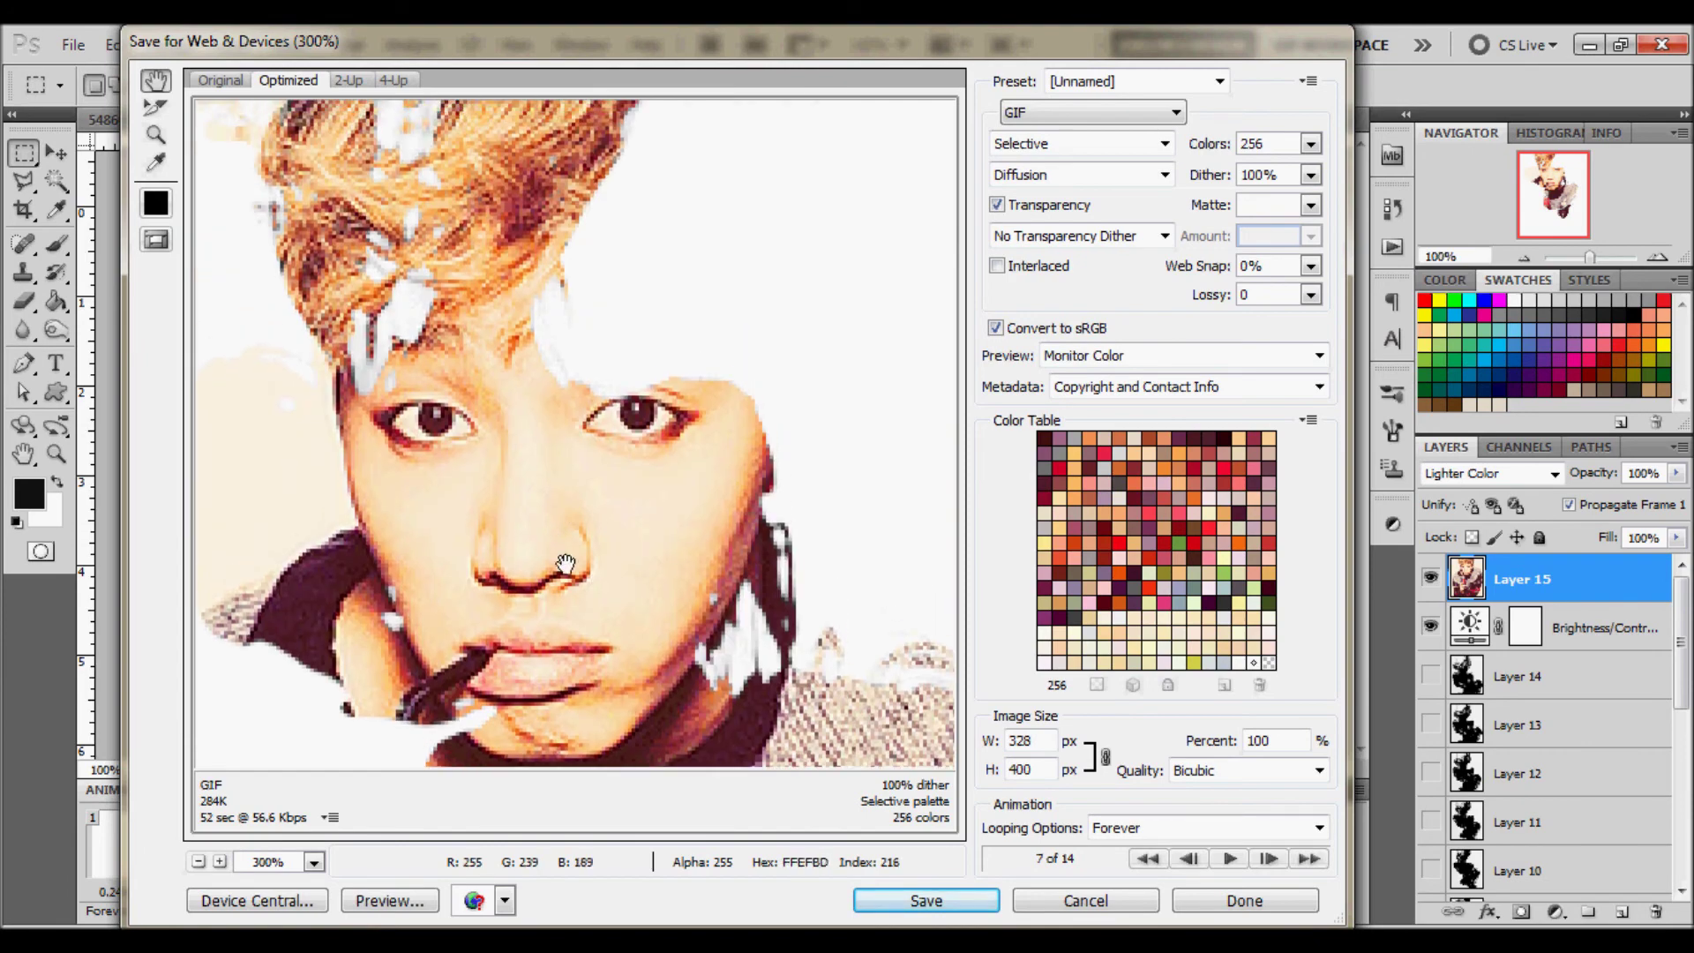
pyautogui.click(1230, 859)
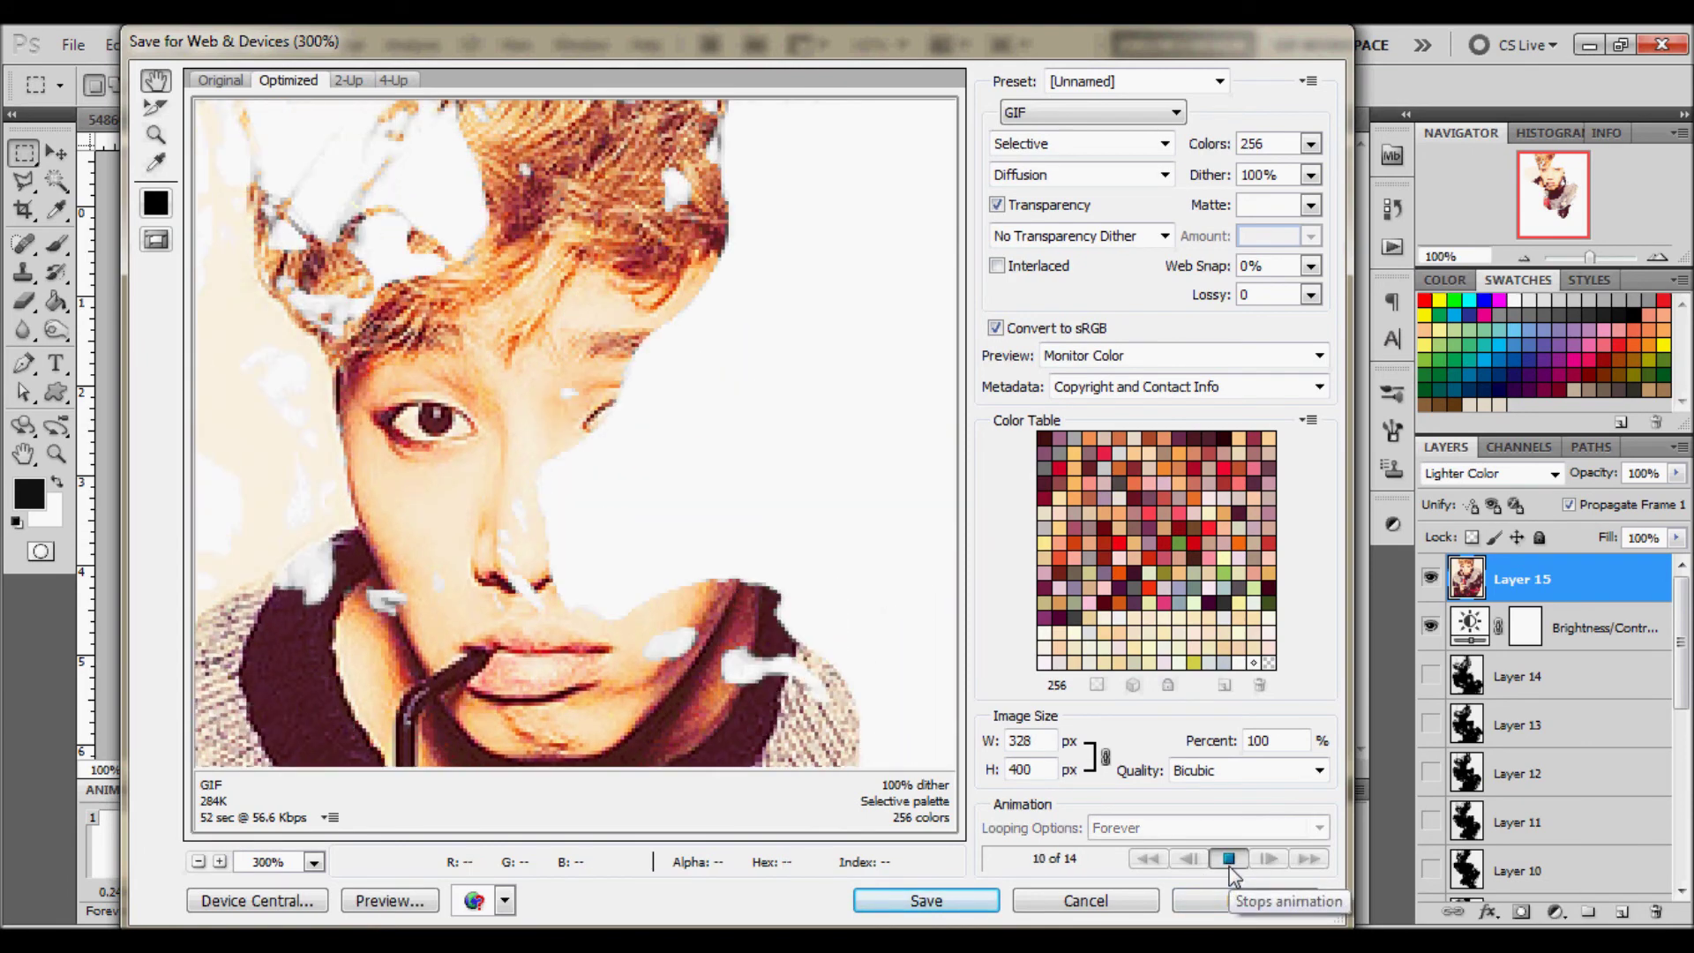
pyautogui.click(1229, 865)
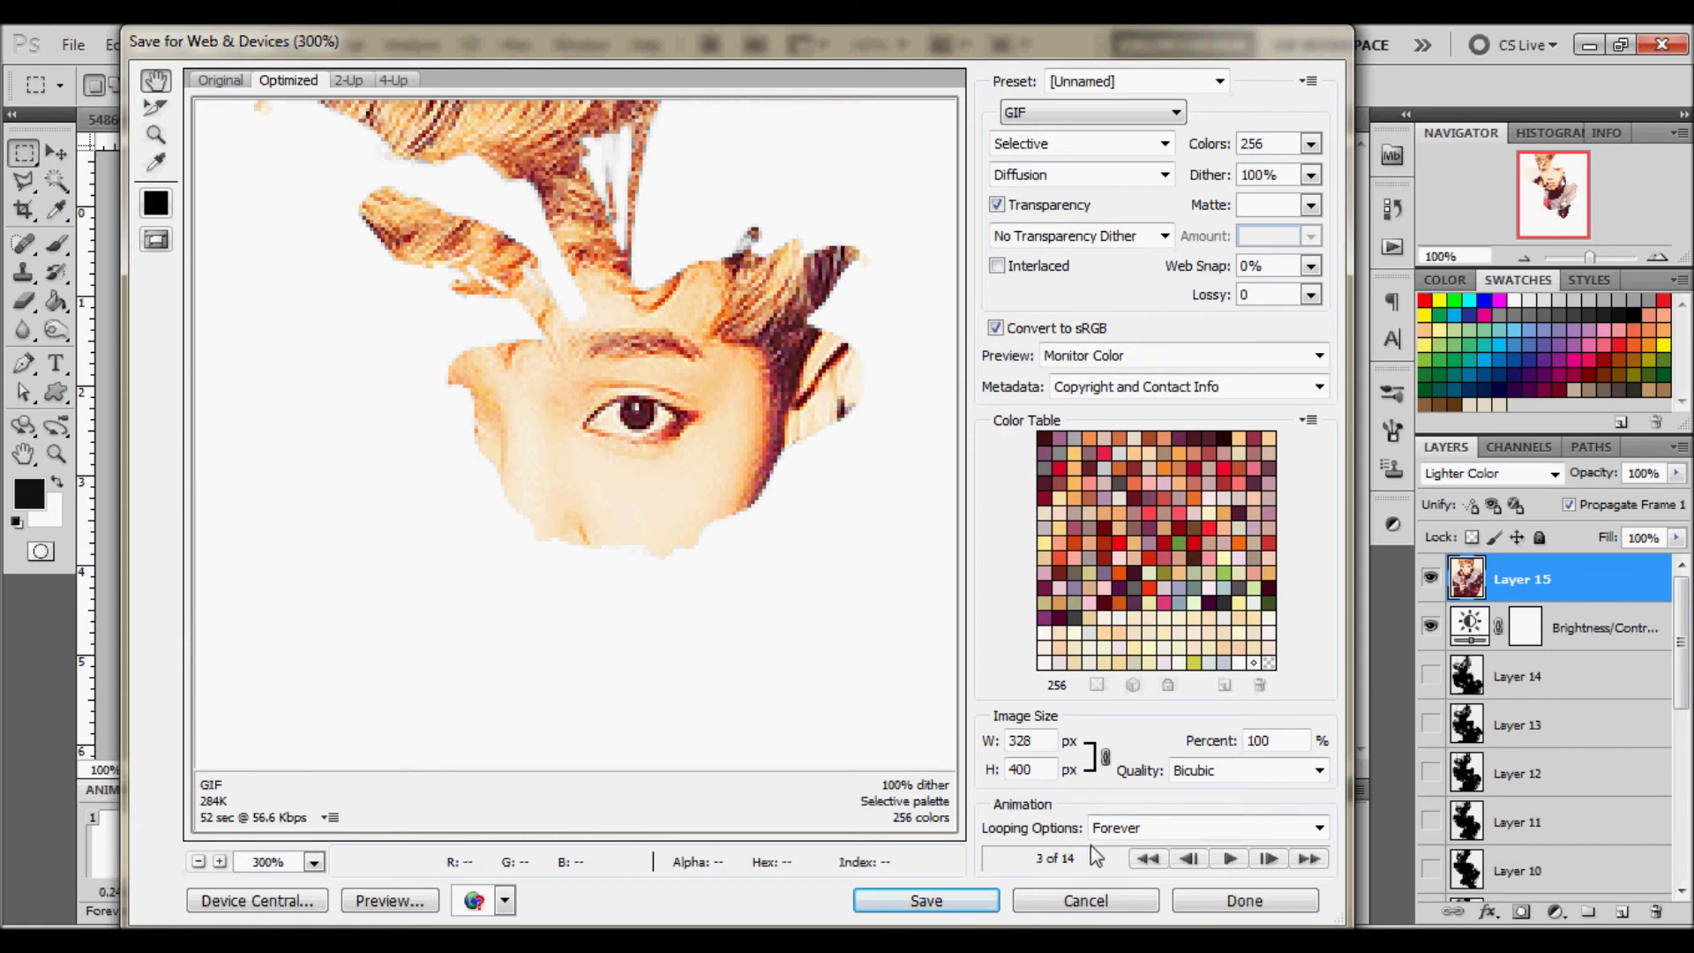
pyautogui.click(198, 861)
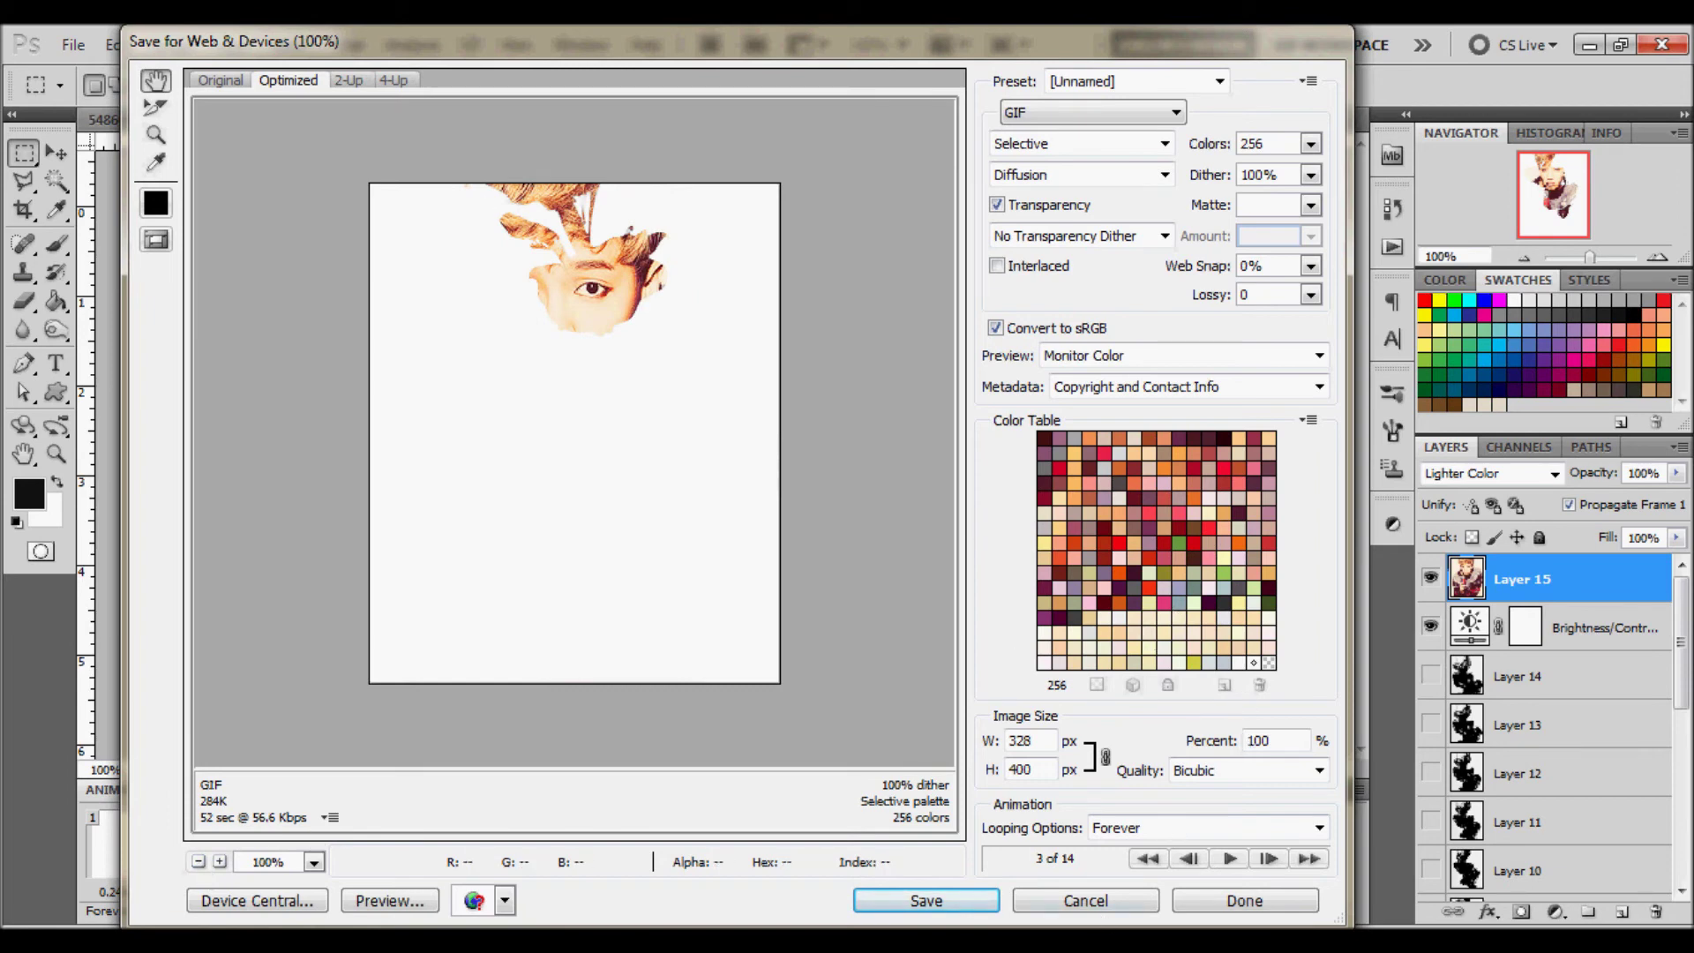
# Save the optimized animation as Ink-Gif in the B2st folder.
pyautogui.click(927, 900)
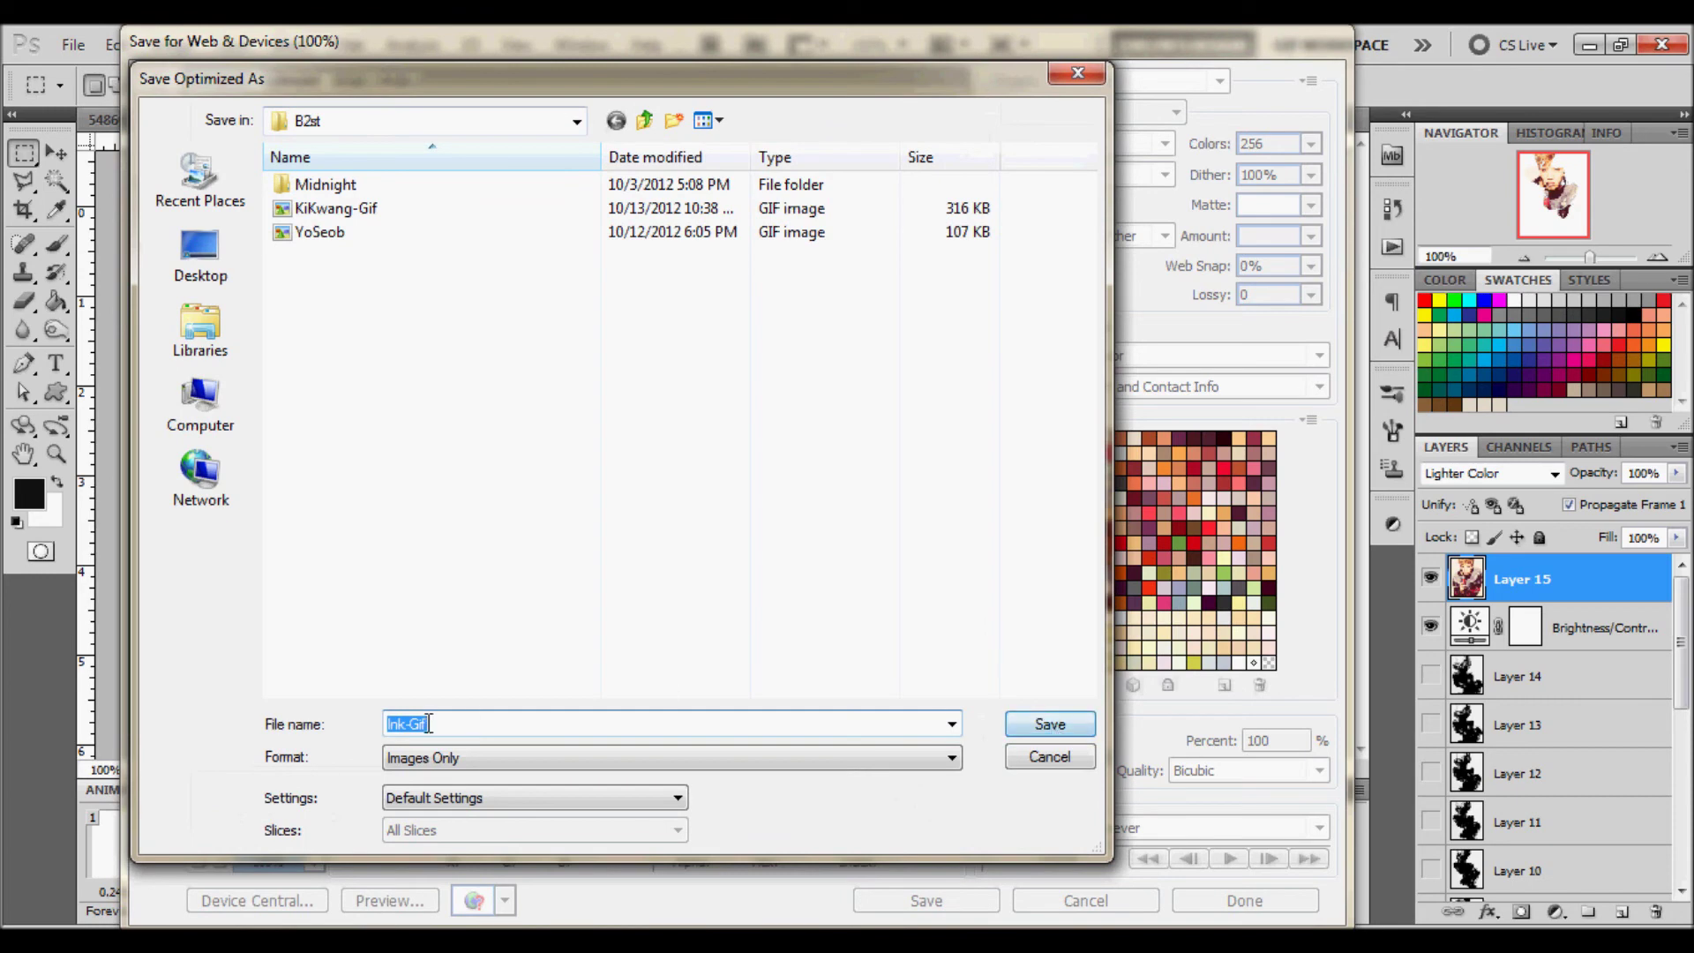
pyautogui.click(1048, 728)
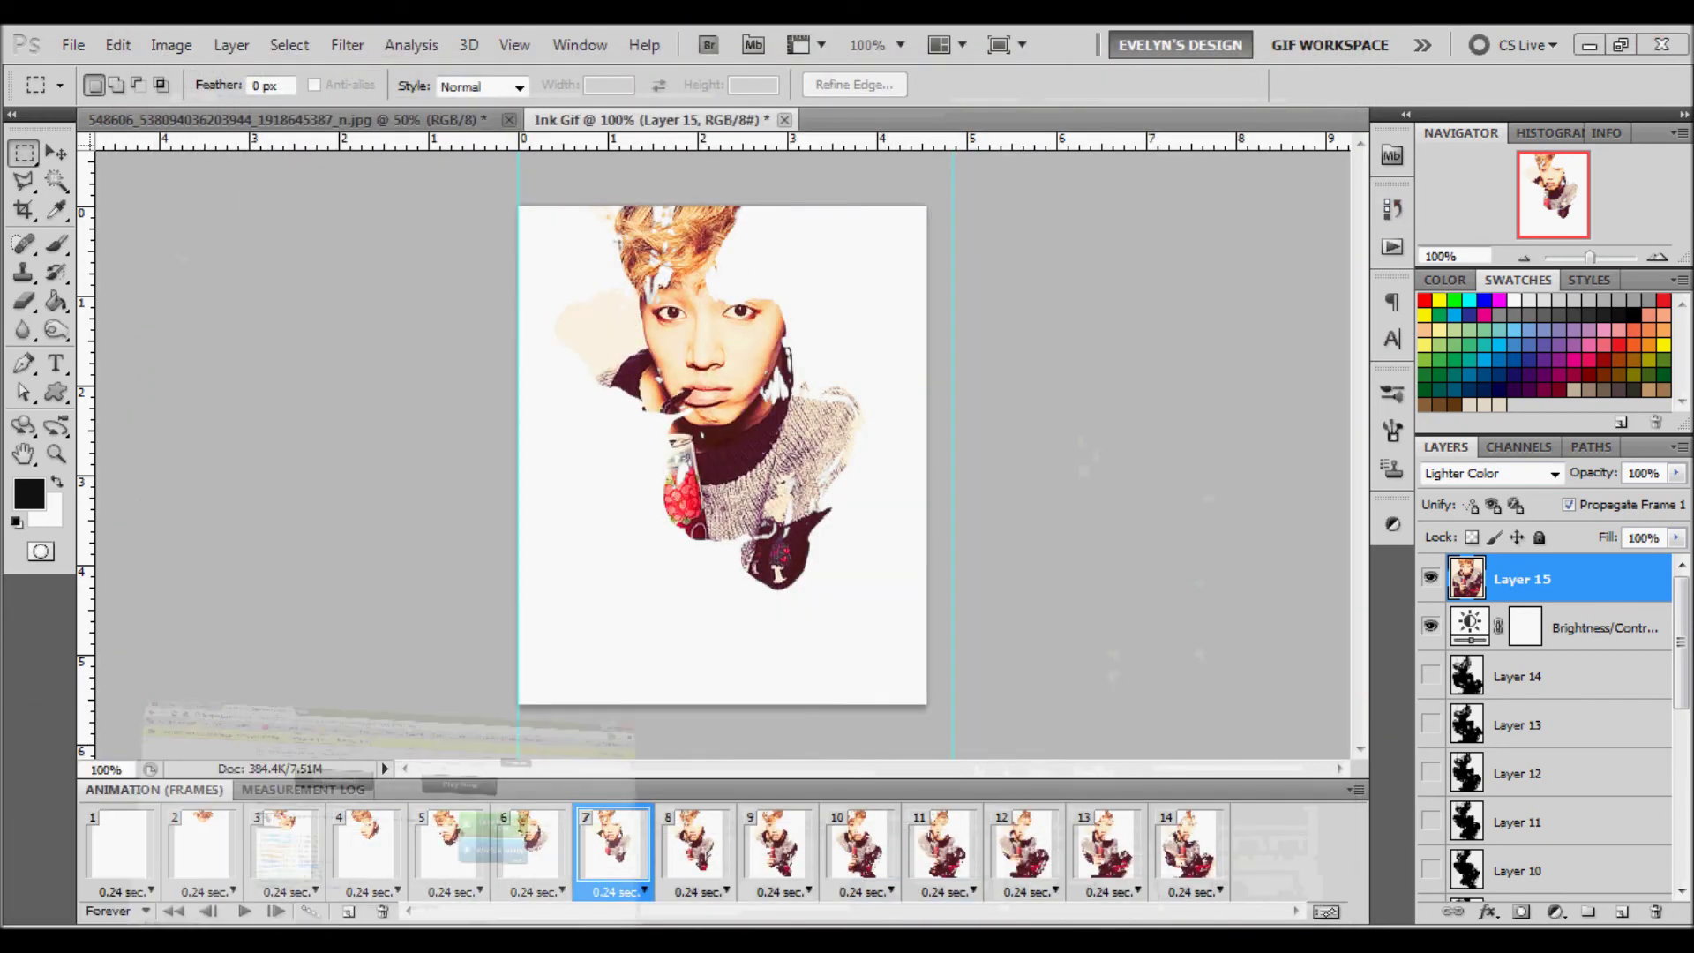
# Find the exported Ink-Gif in the Banners > B2st folder and open it in a new Chrome tab to view it.
pyautogui.click(300, 940)
pyautogui.click(141, 939)
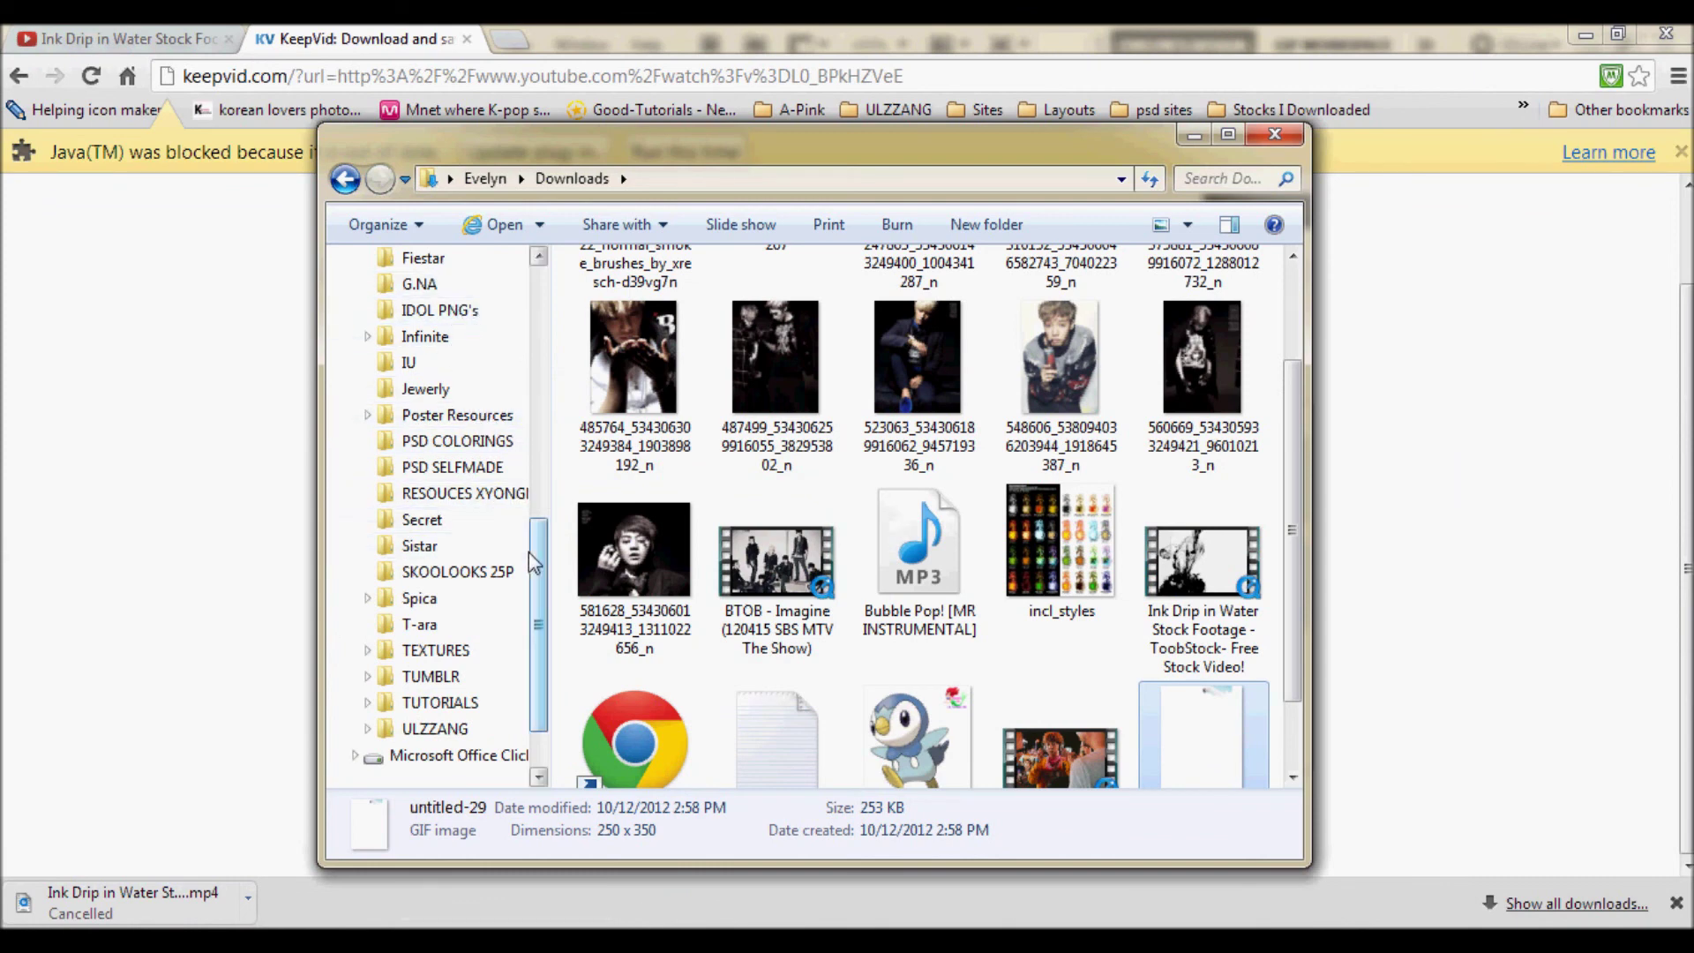
pyautogui.scroll(5, 428, 529)
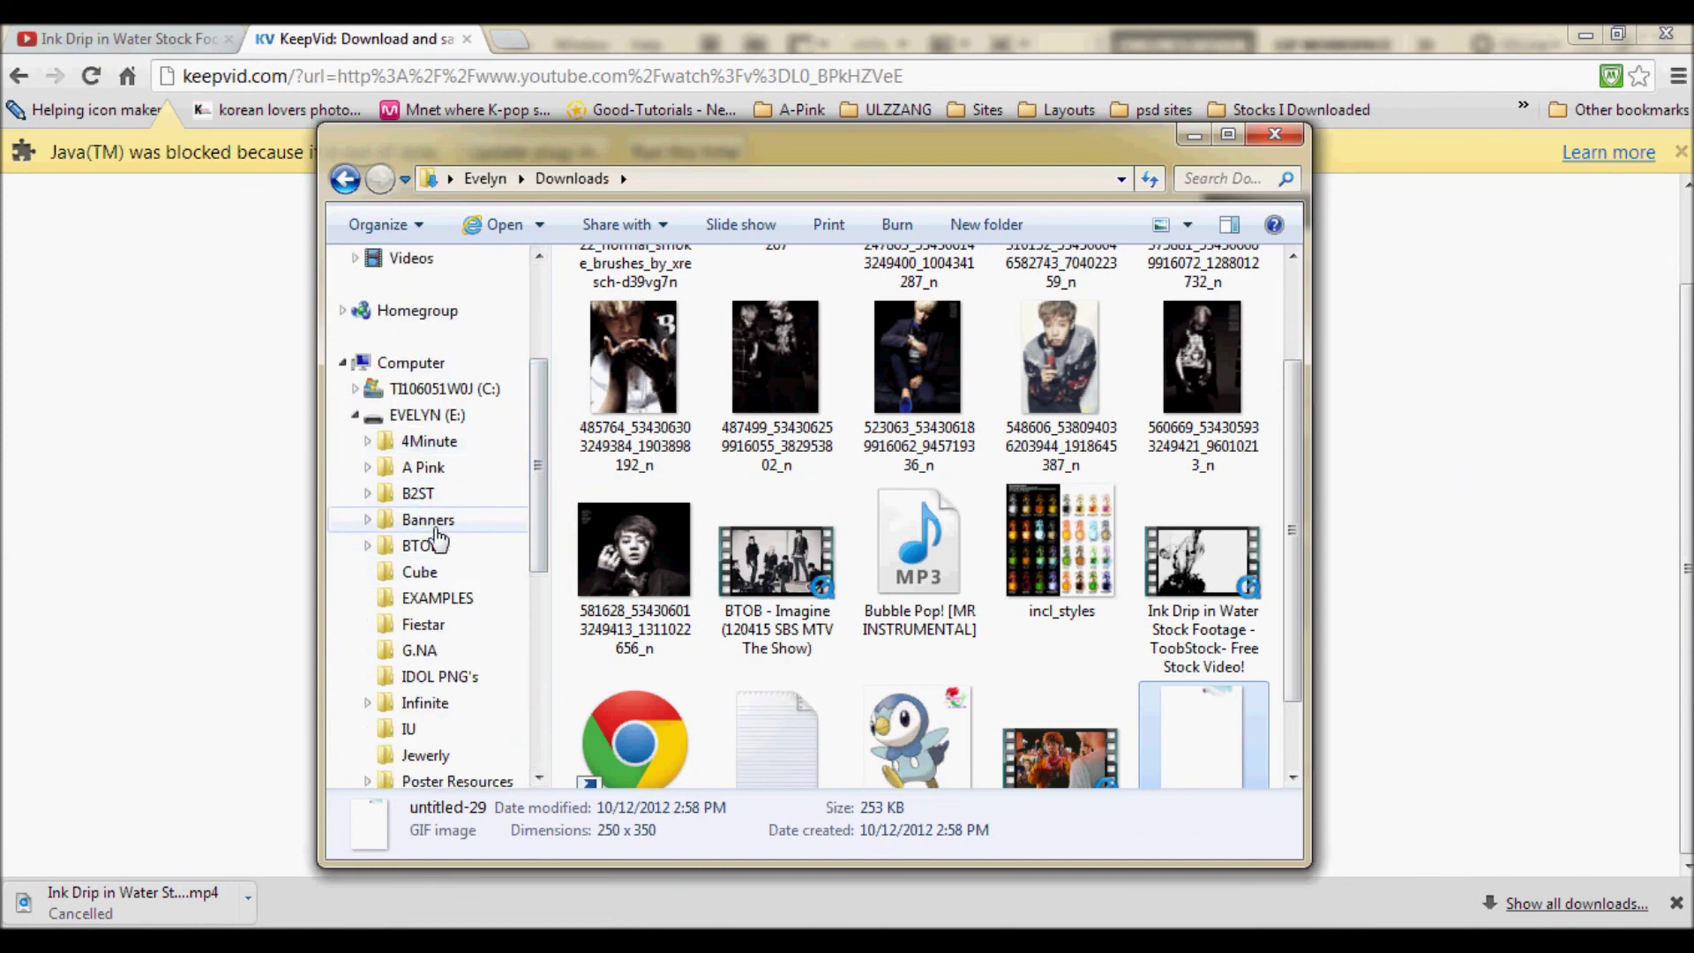
pyautogui.click(431, 522)
pyautogui.doubleClick(928, 291)
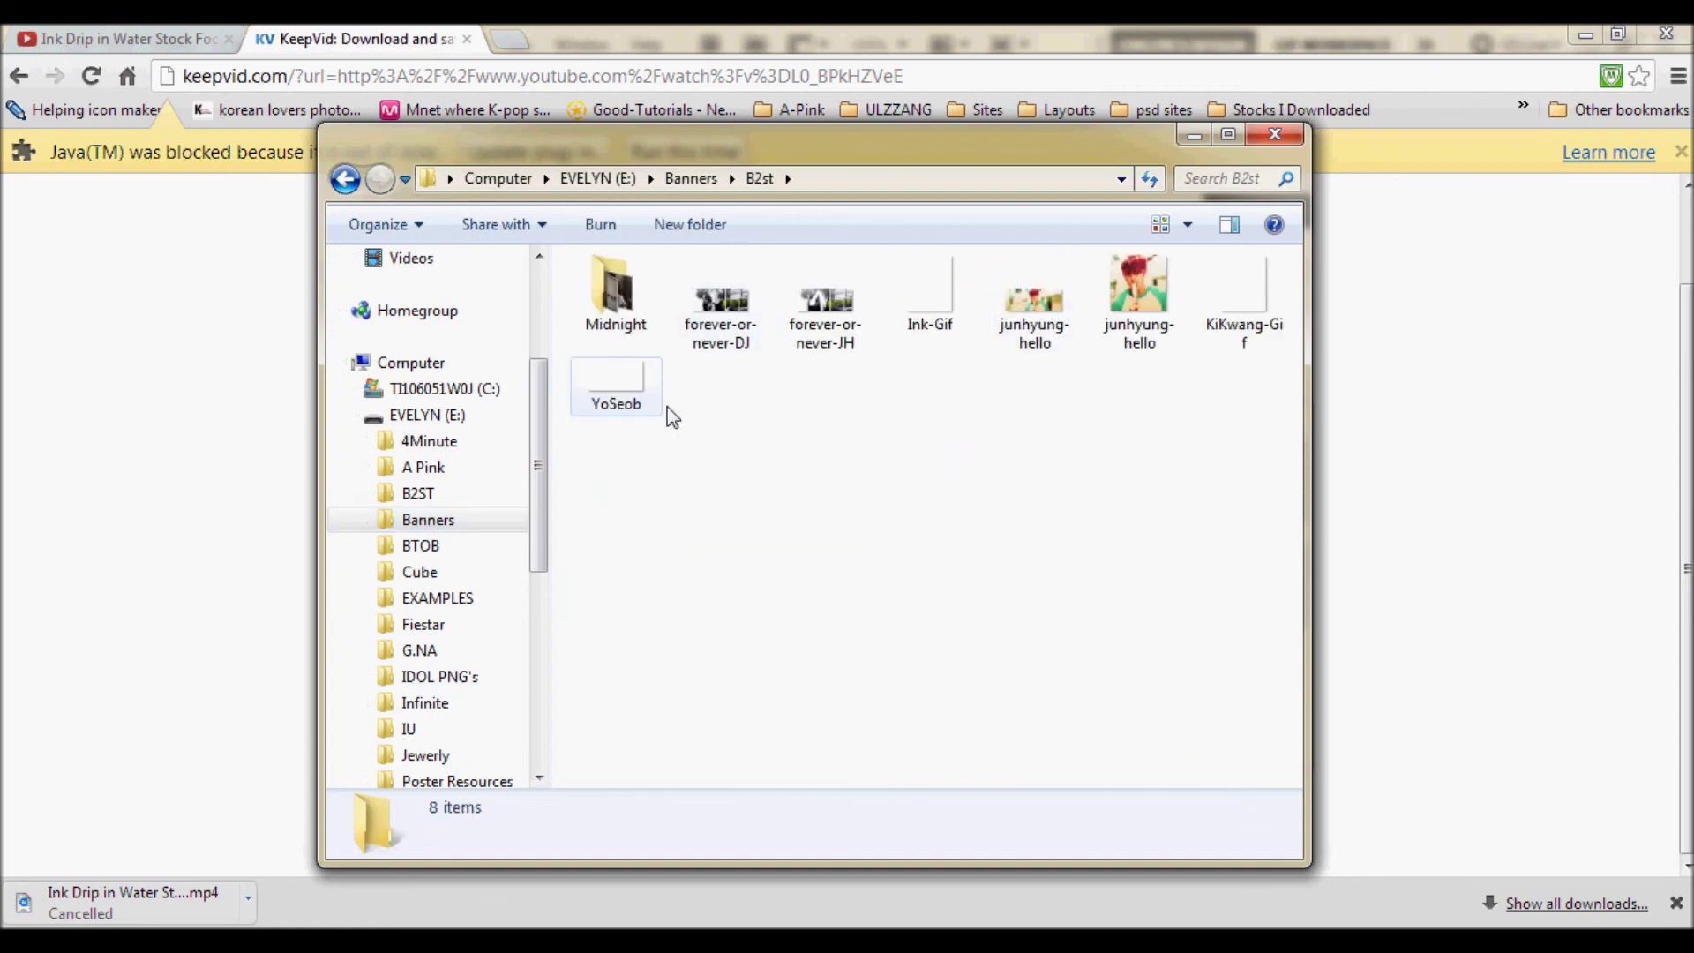
pyautogui.click(941, 293)
pyautogui.moveTo(930, 287); pyautogui.dragTo(938, 46)
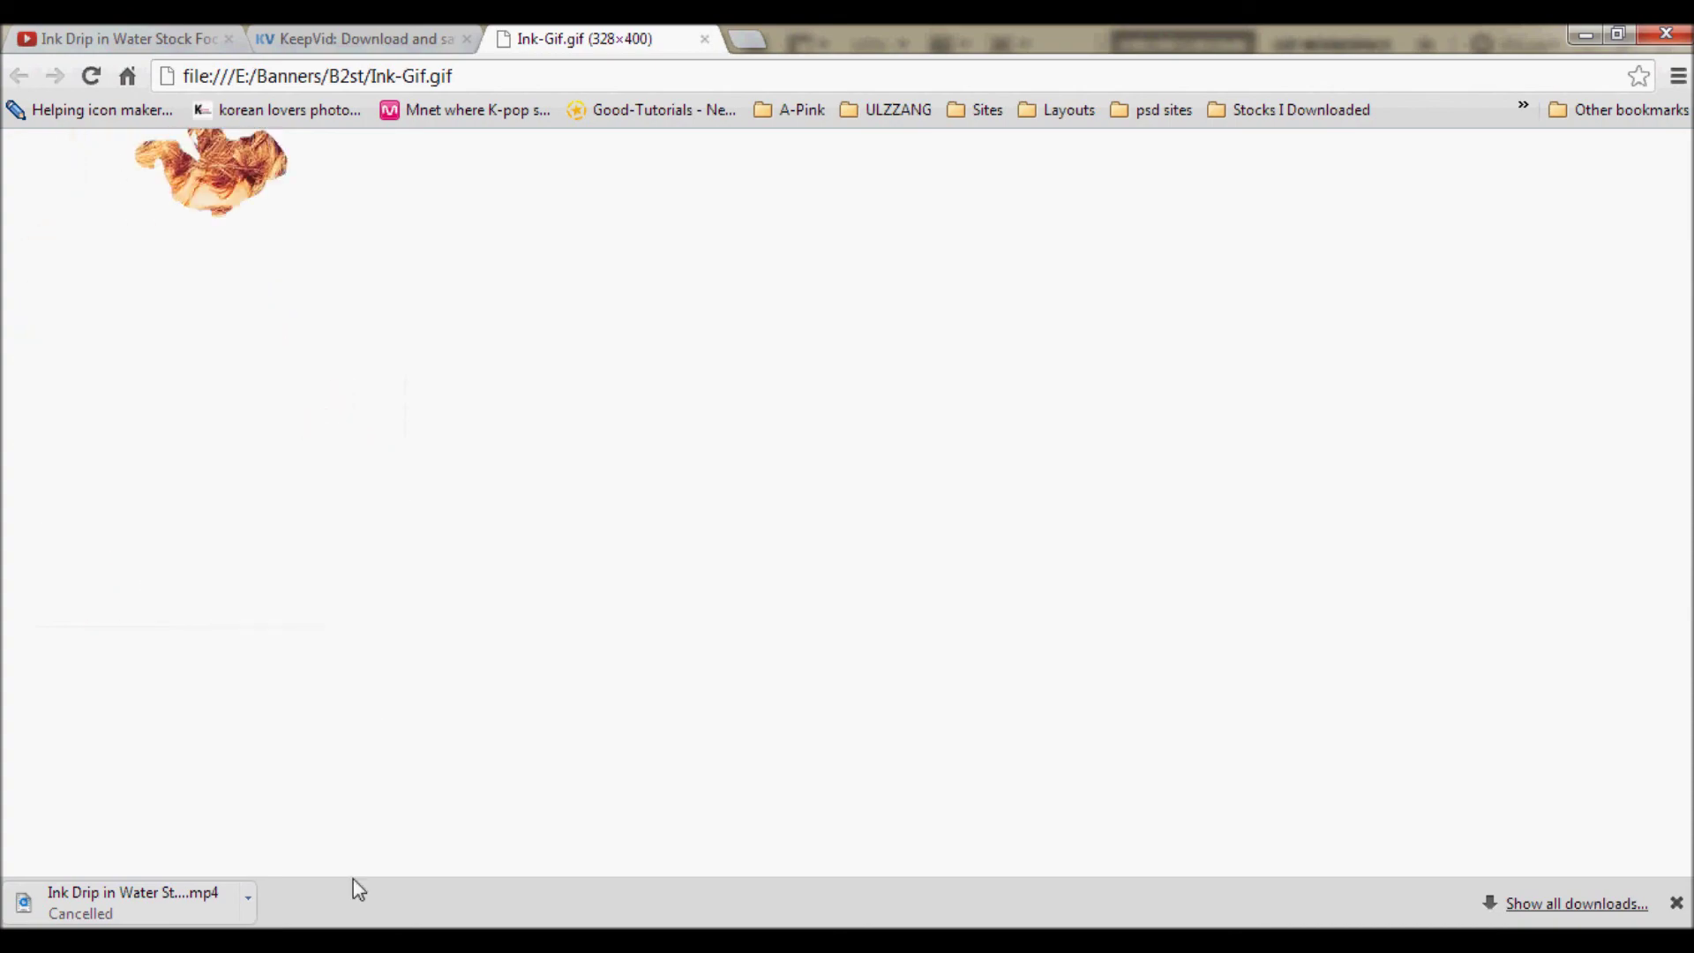
# Return to Photoshop and align the right vertical guide with the right edge of the canvas.
pyautogui.hotkey('alt', 'Tab')
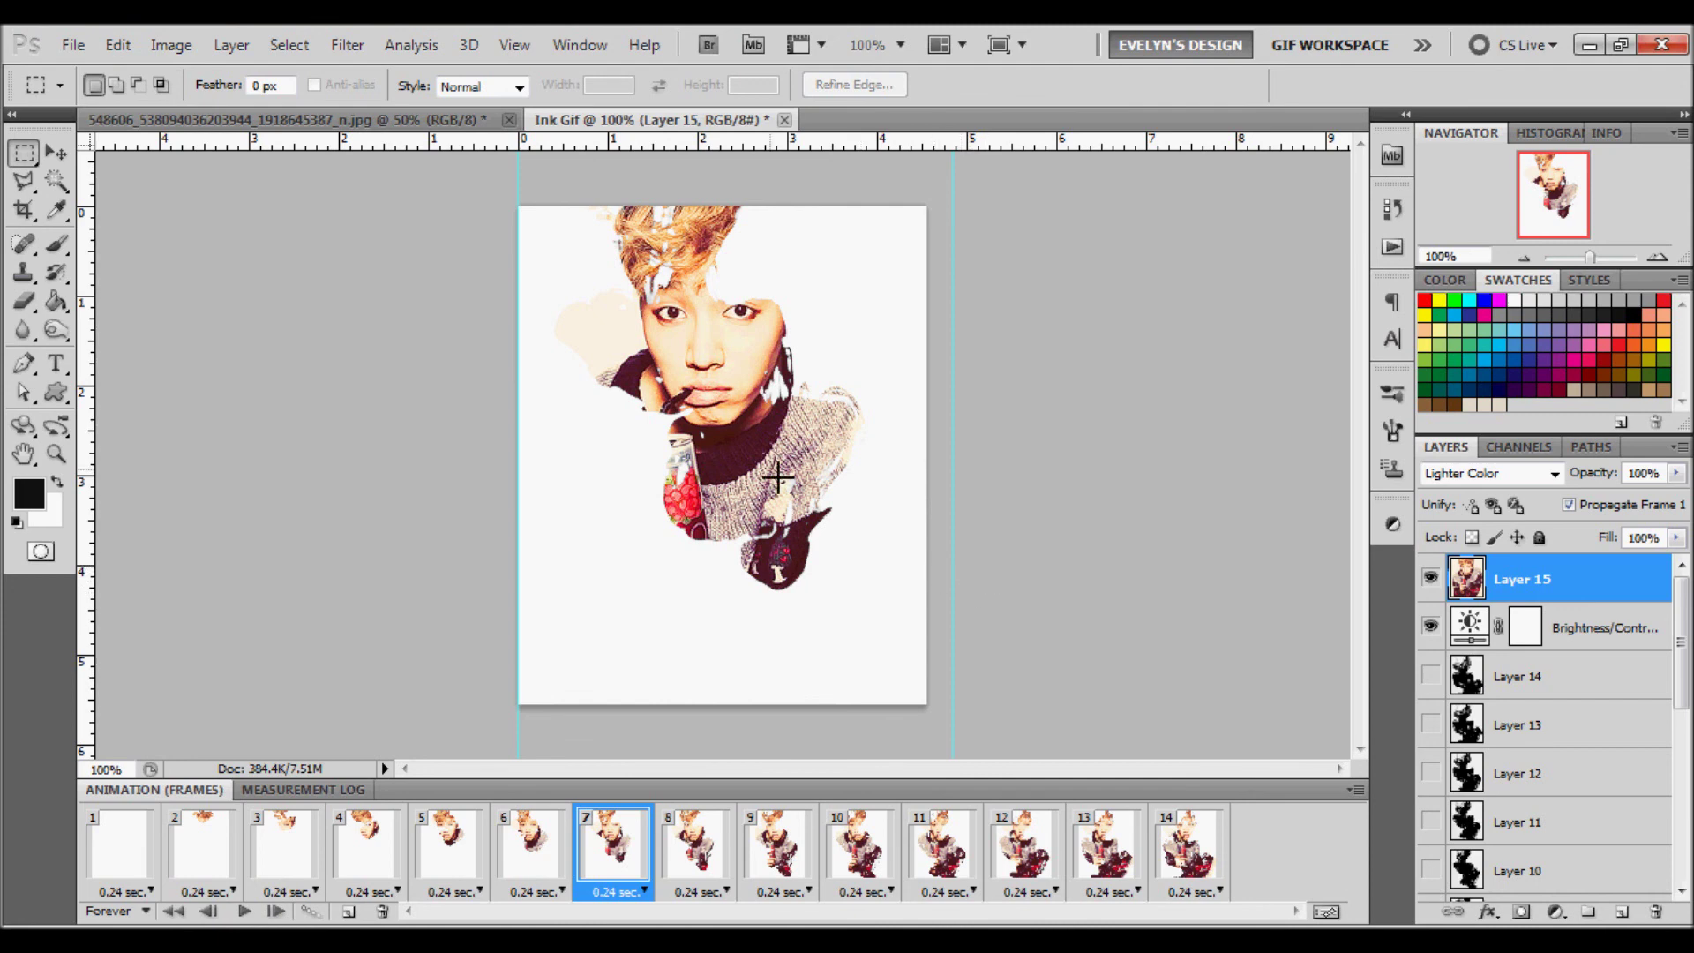
pyautogui.click(56, 154)
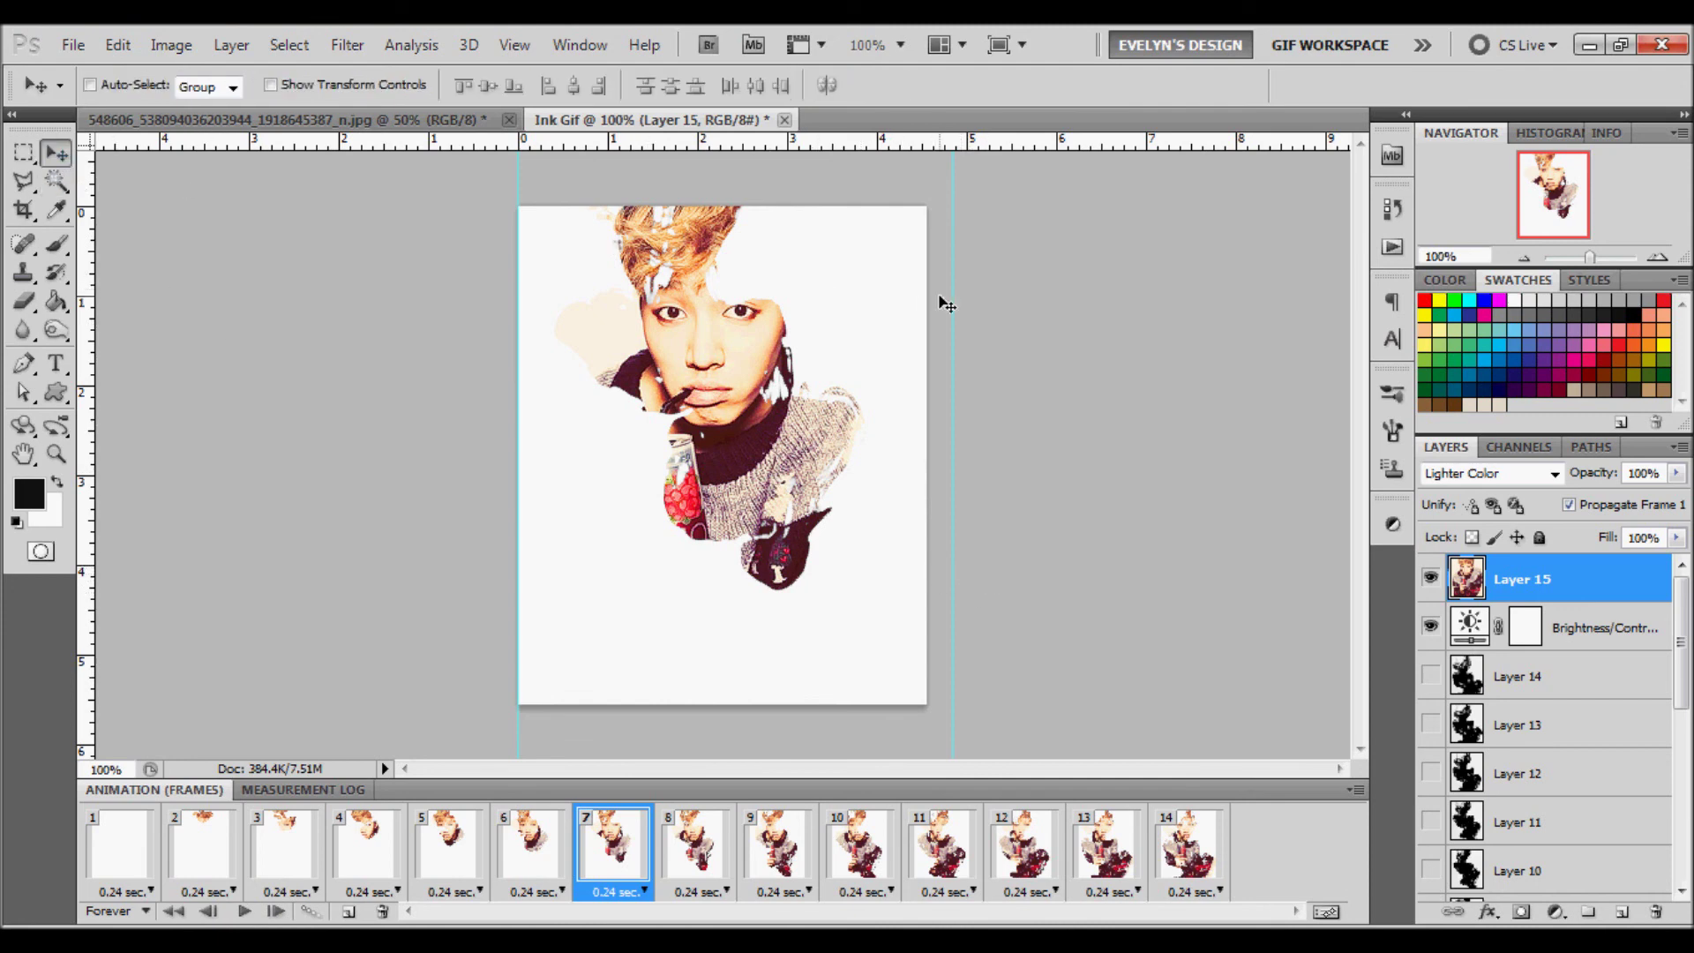
pyautogui.moveTo(951, 304); pyautogui.dragTo(926, 306)
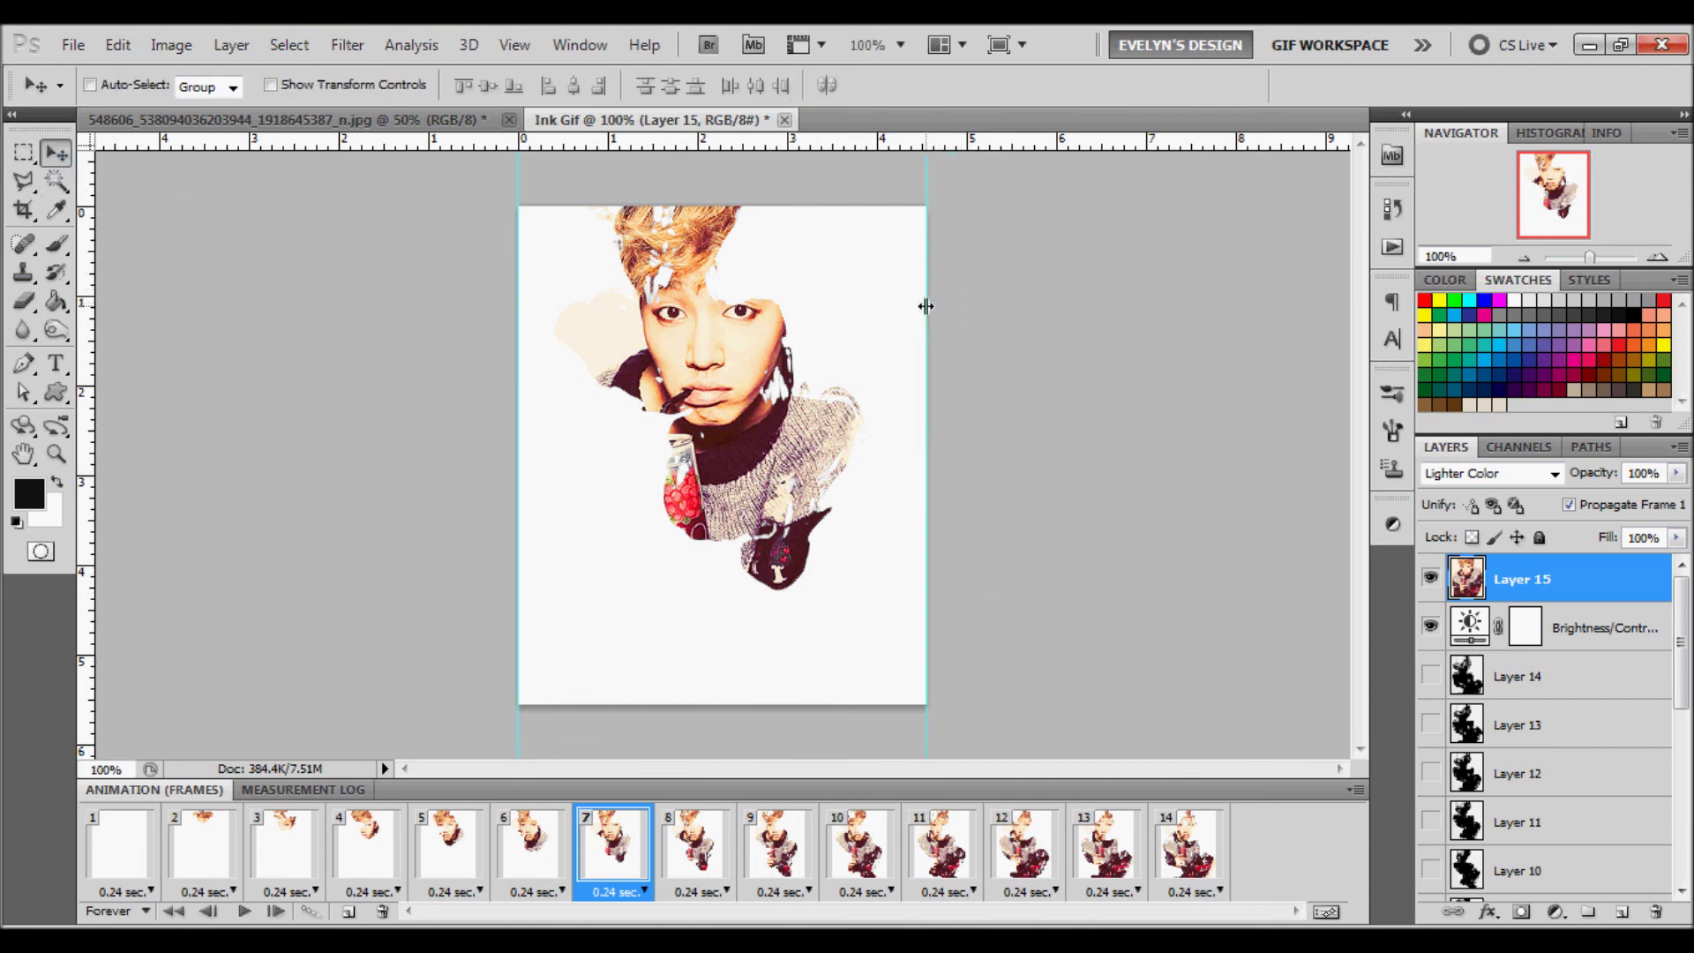